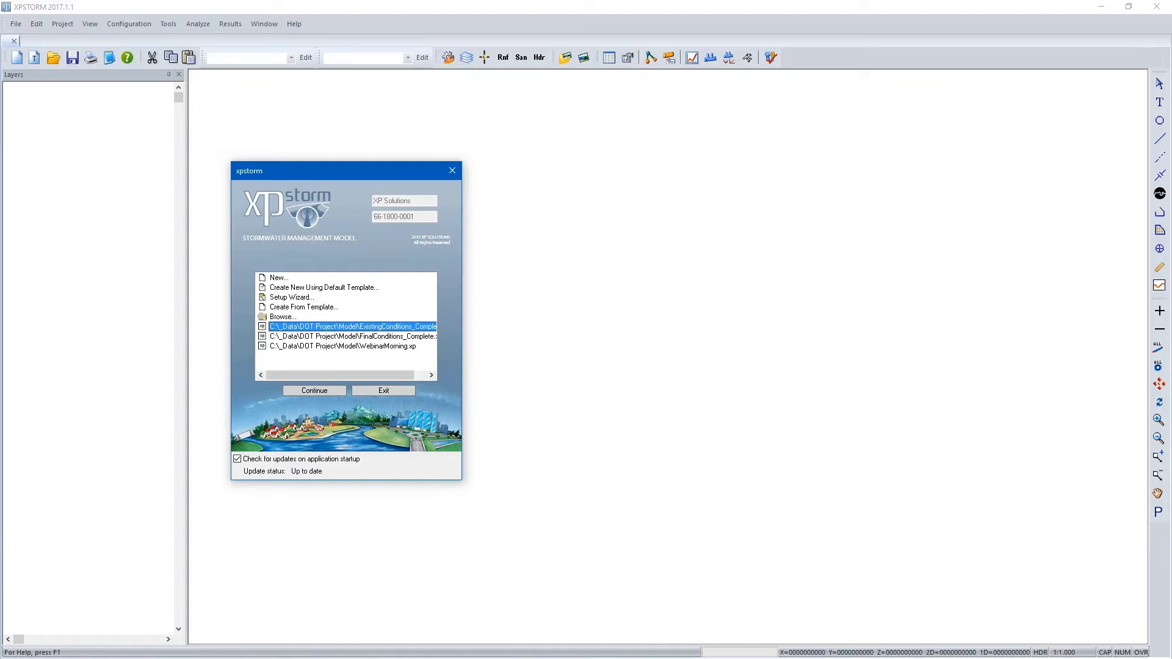
Create a project from the WebinarStart.xpt template, saved as "Weinar Afternoon" in the DOT Project's Webinar Model folder.
{"action": "left_click", "coordinate": [323, 307]}
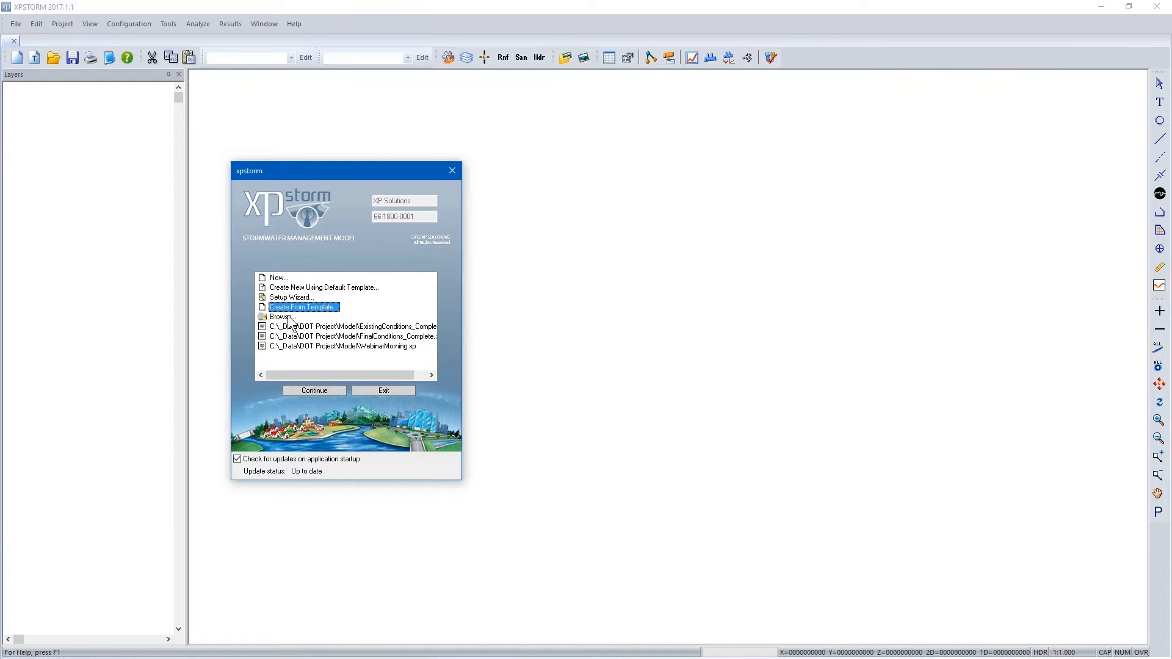
{"action": "left_click", "coordinate": [313, 390]}
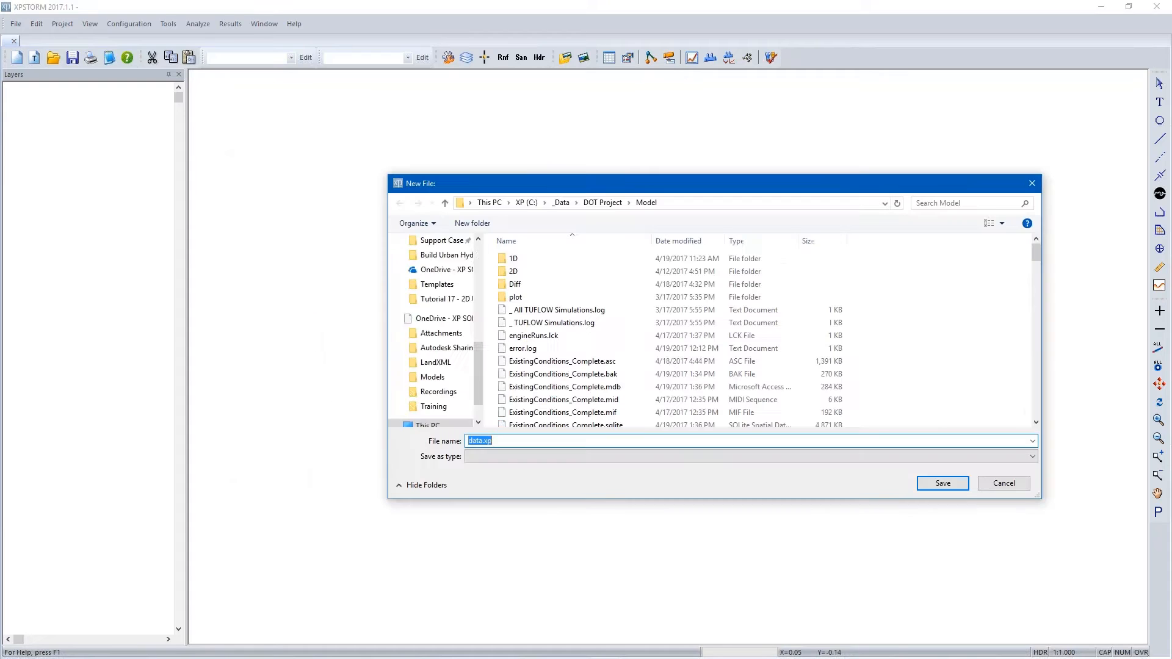
{"action": "left_click_drag", "start_coordinate": [598, 193], "coordinate": [522, 163]}
{"action": "left_click", "coordinate": [525, 183]}
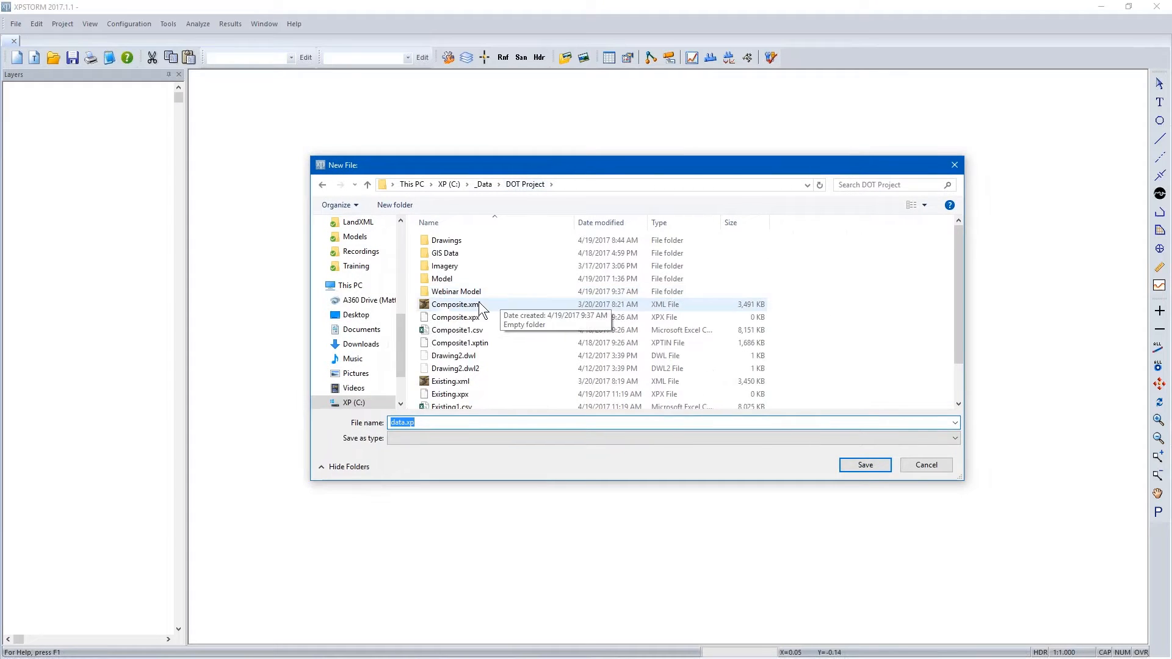
{"action": "left_click", "coordinate": [470, 294]}
{"action": "key", "text": "Return"}
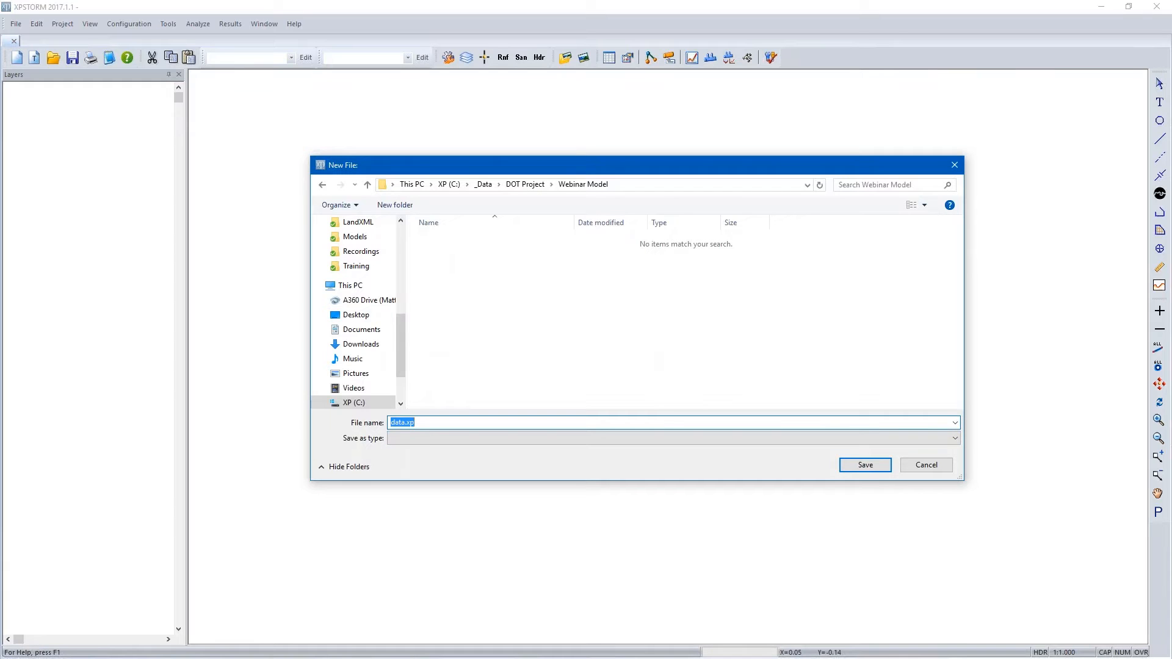
{"action": "type", "text": "Weinar Afternoon"}
{"action": "left_click", "coordinate": [871, 470]}
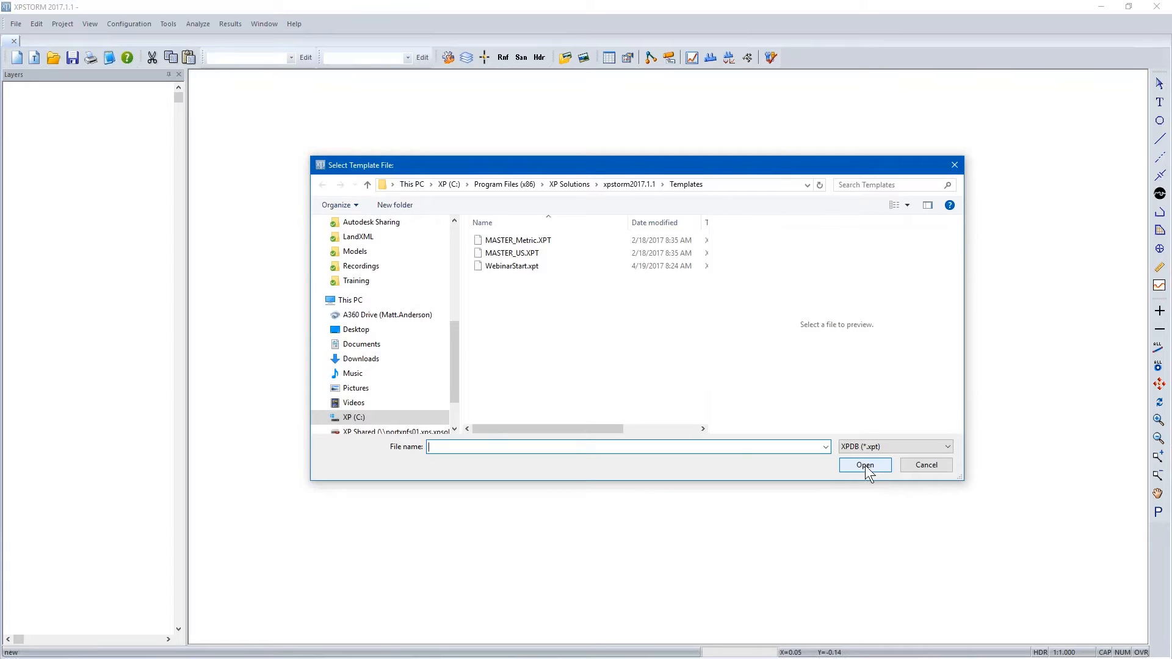
{"action": "left_click", "coordinate": [516, 266]}
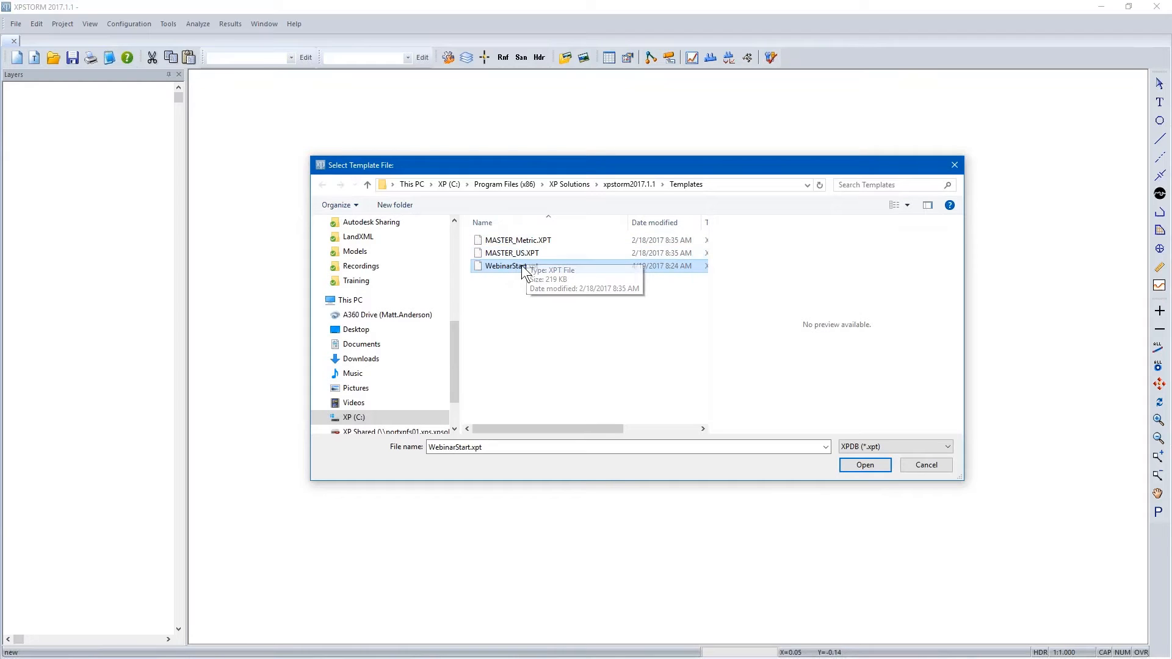
{"action": "left_click", "coordinate": [865, 466]}
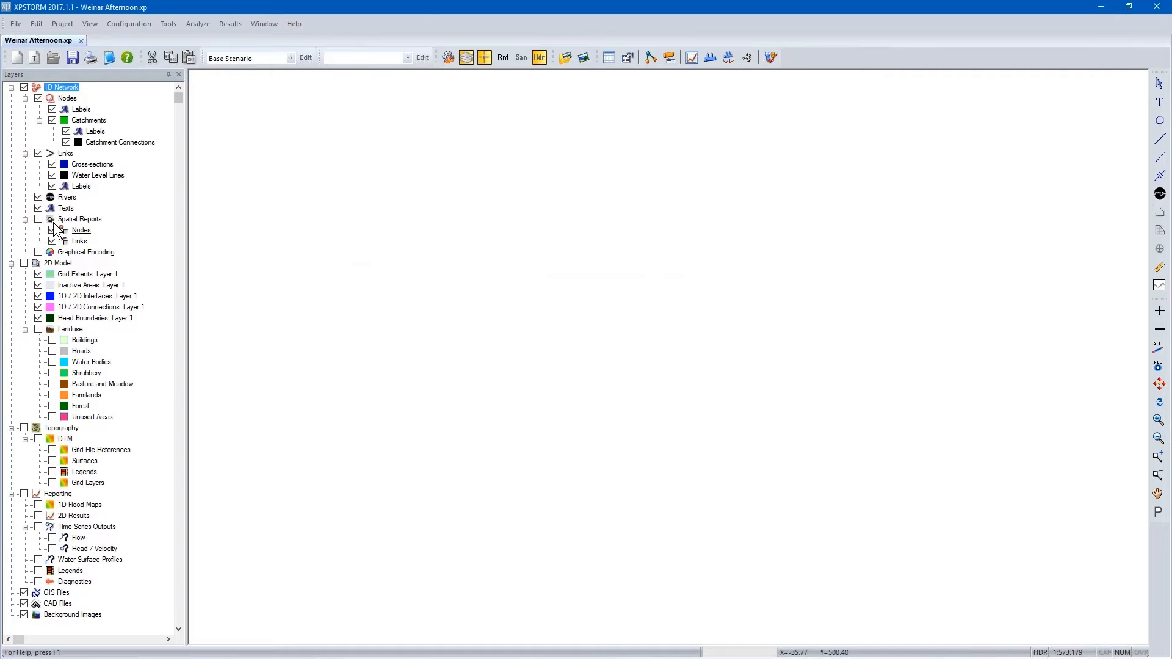
Collapse the 2D Model and 1D Network groups in the layer tree.
{"action": "left_click", "coordinate": [11, 263]}
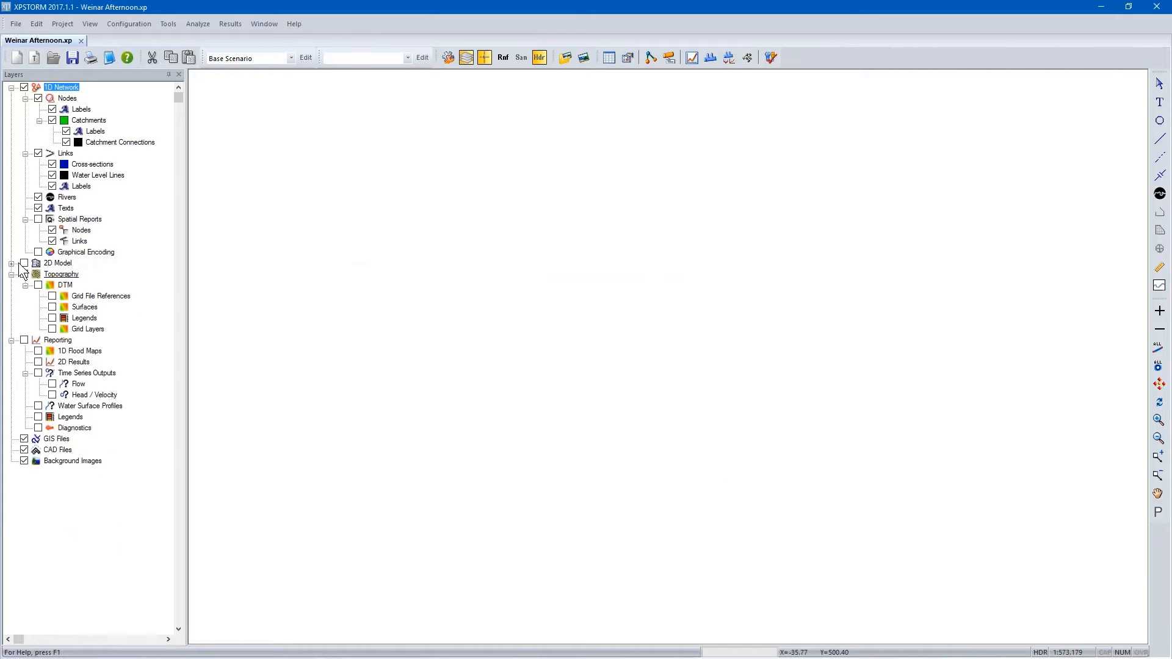
{"action": "left_click", "coordinate": [11, 87]}
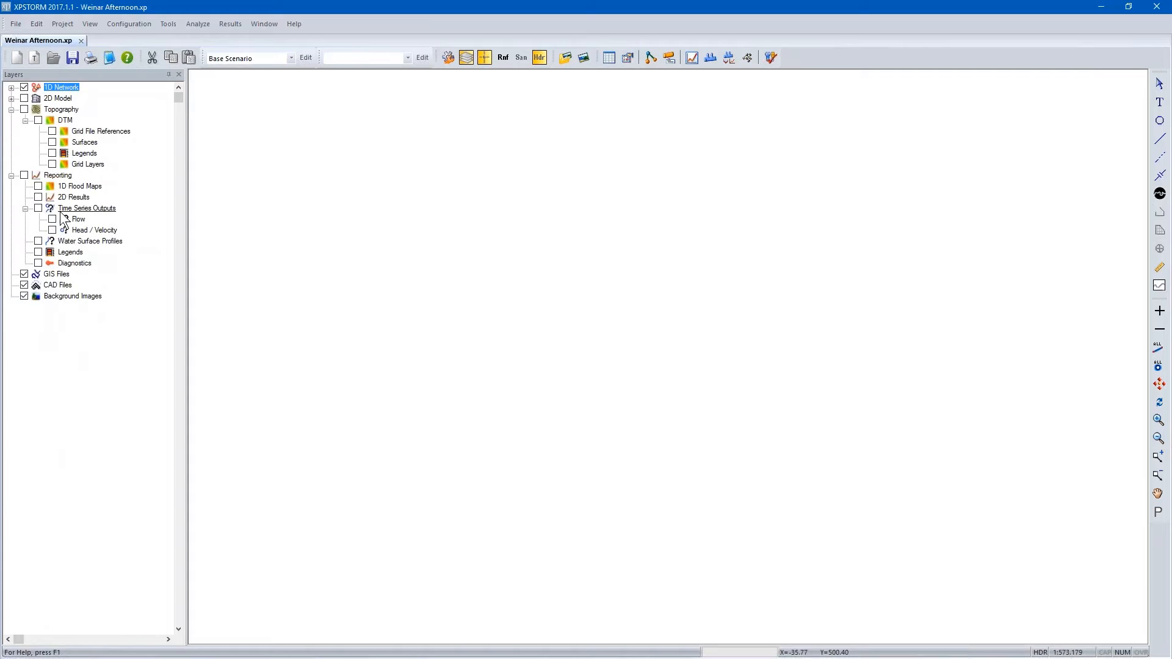
Open the global data and review the Roads record's properties in the 2D Landuse database, leaving the record as is.
{"action": "left_click", "coordinate": [145, 23]}
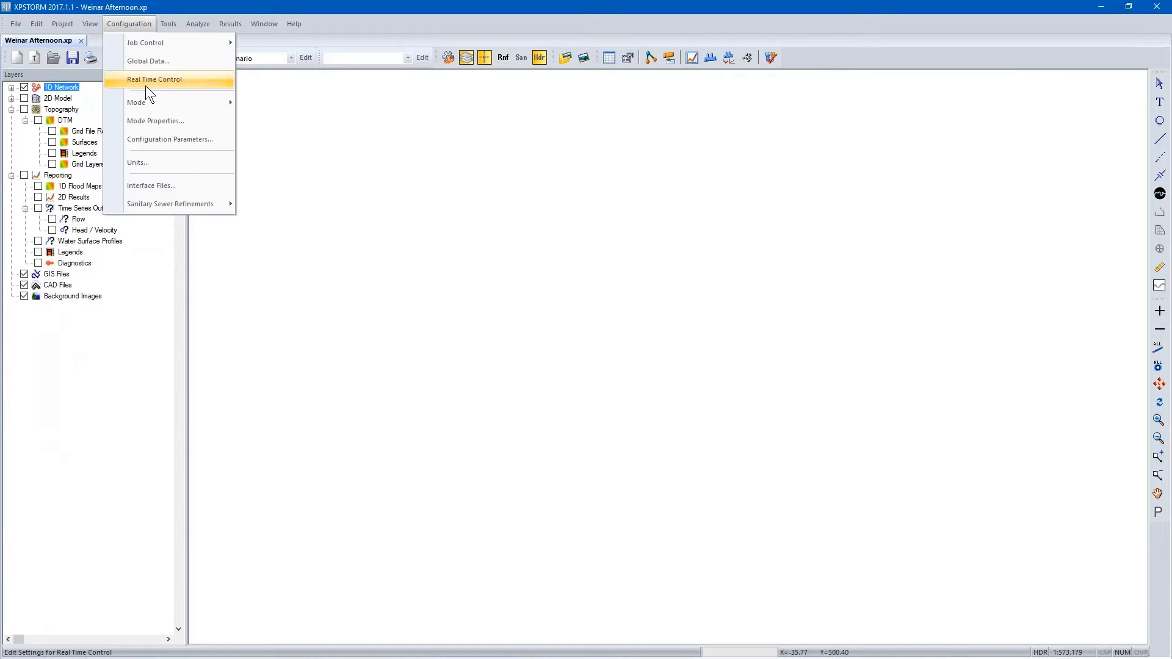
{"action": "left_click", "coordinate": [177, 61]}
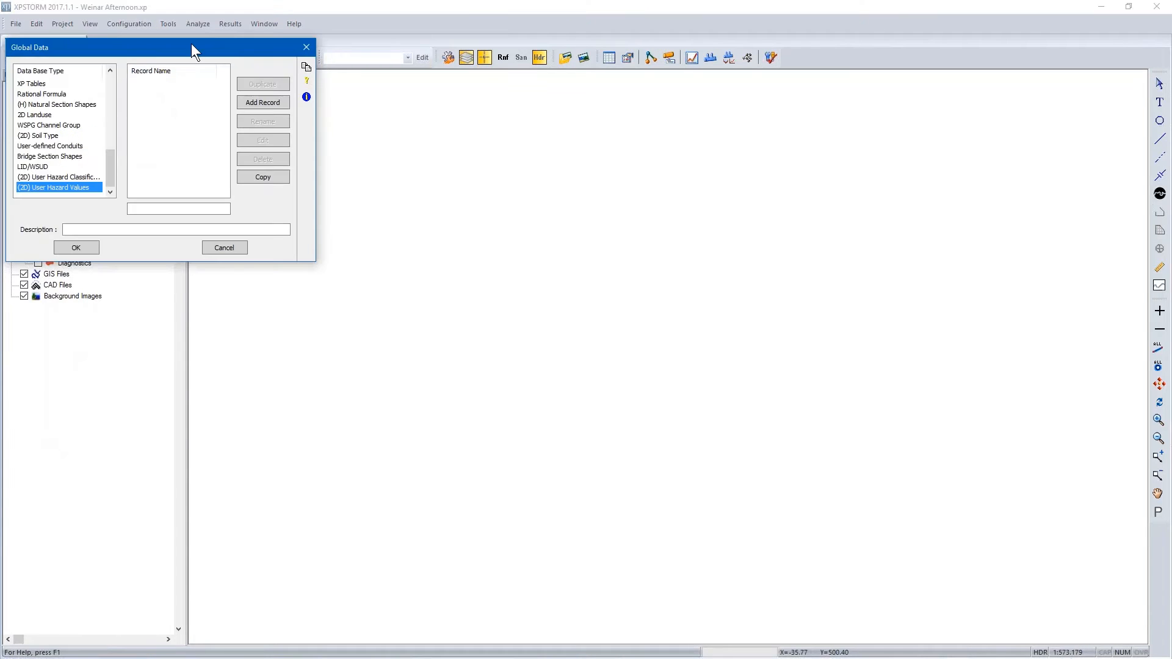
{"action": "left_click_drag", "start_coordinate": [191, 44], "coordinate": [477, 171]}
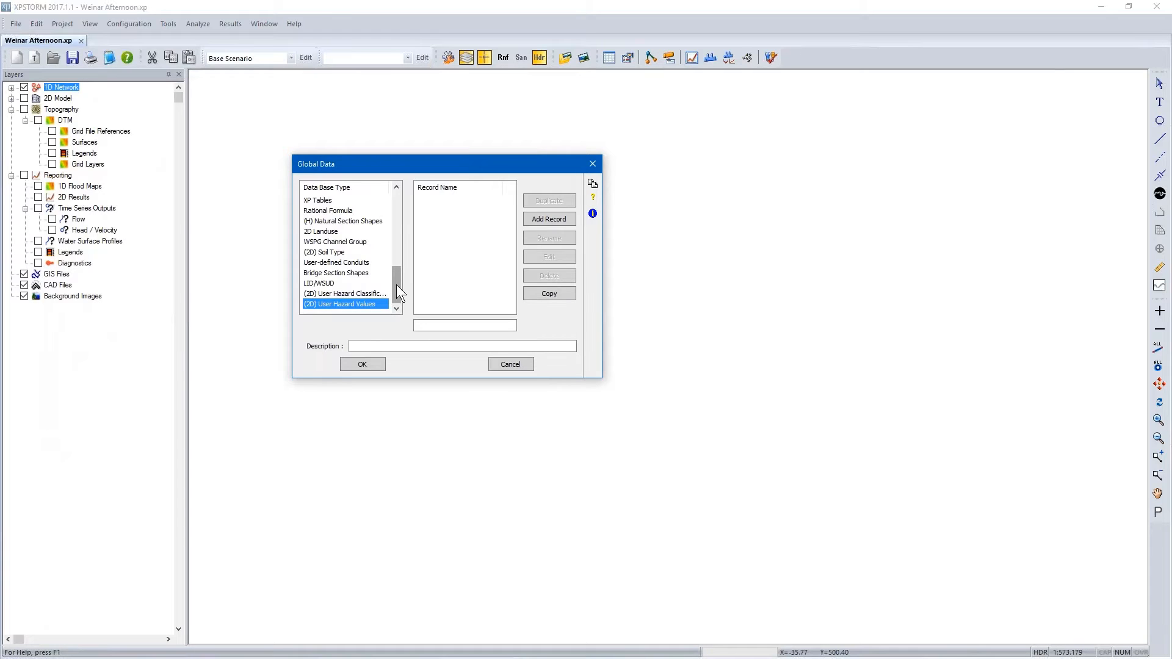
{"action": "left_click_drag", "start_coordinate": [397, 284], "coordinate": [398, 258]}
{"action": "left_click", "coordinate": [351, 306]}
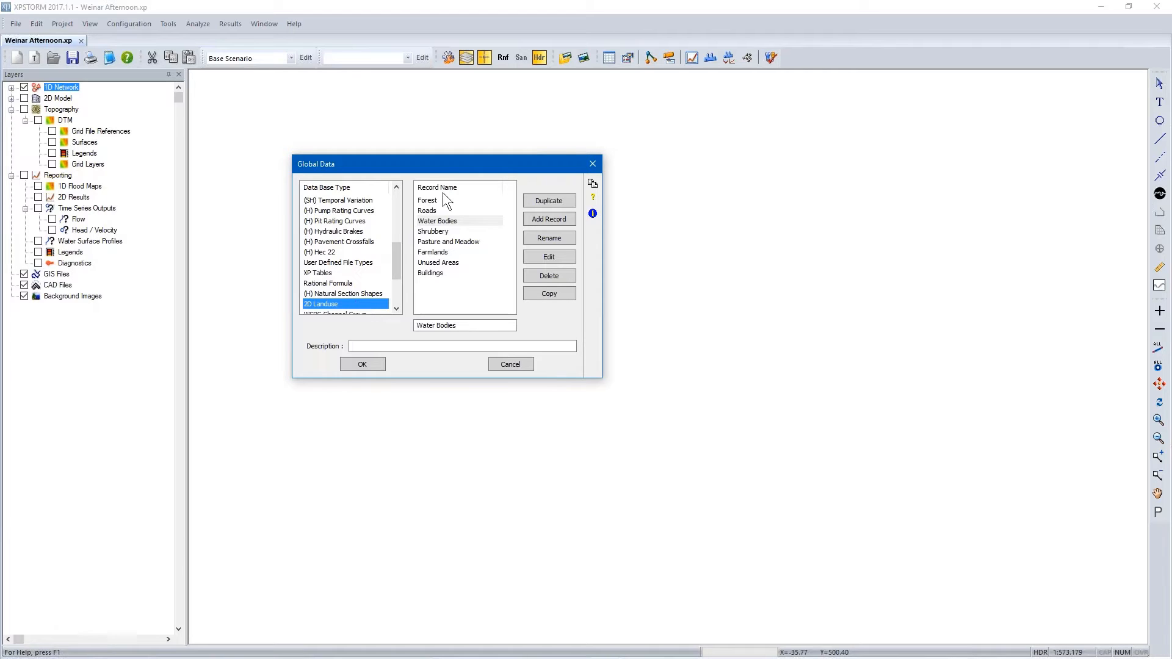
{"action": "left_click", "coordinate": [438, 208]}
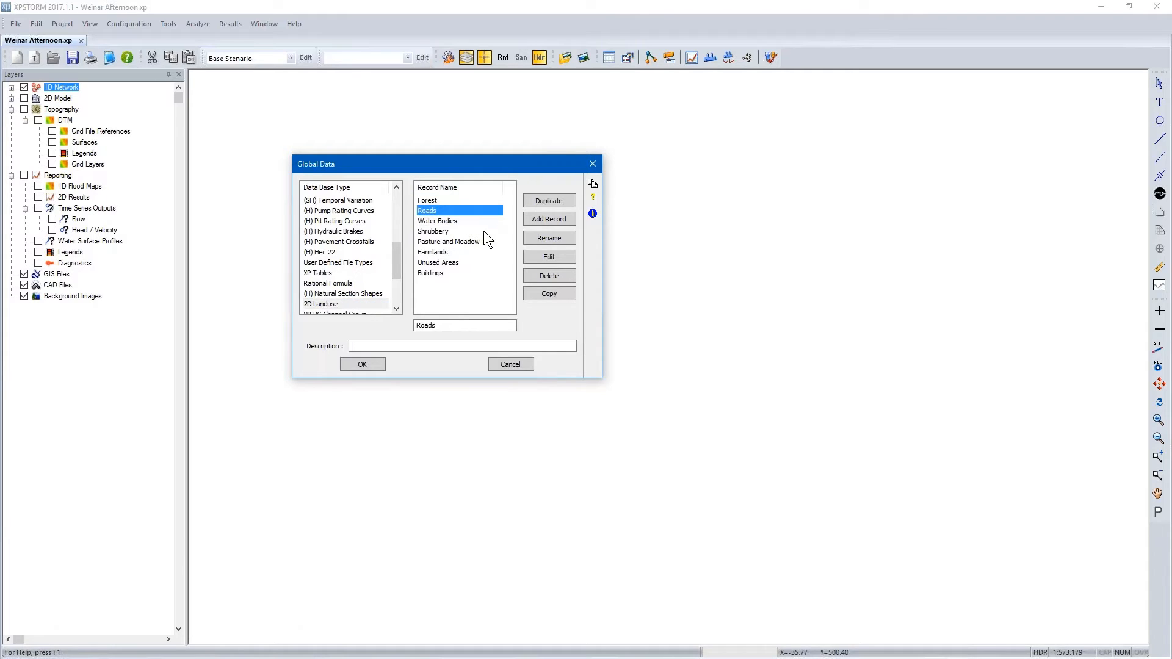
{"action": "left_click", "coordinate": [548, 257]}
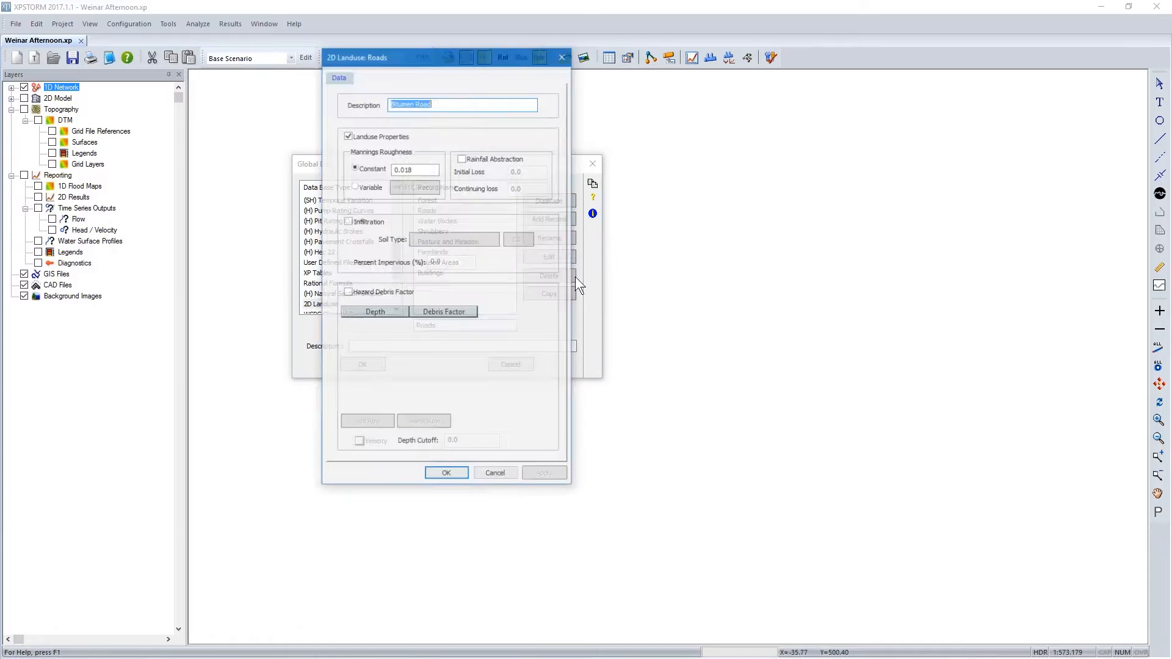
{"action": "left_click_drag", "start_coordinate": [476, 51], "coordinate": [503, 71]}
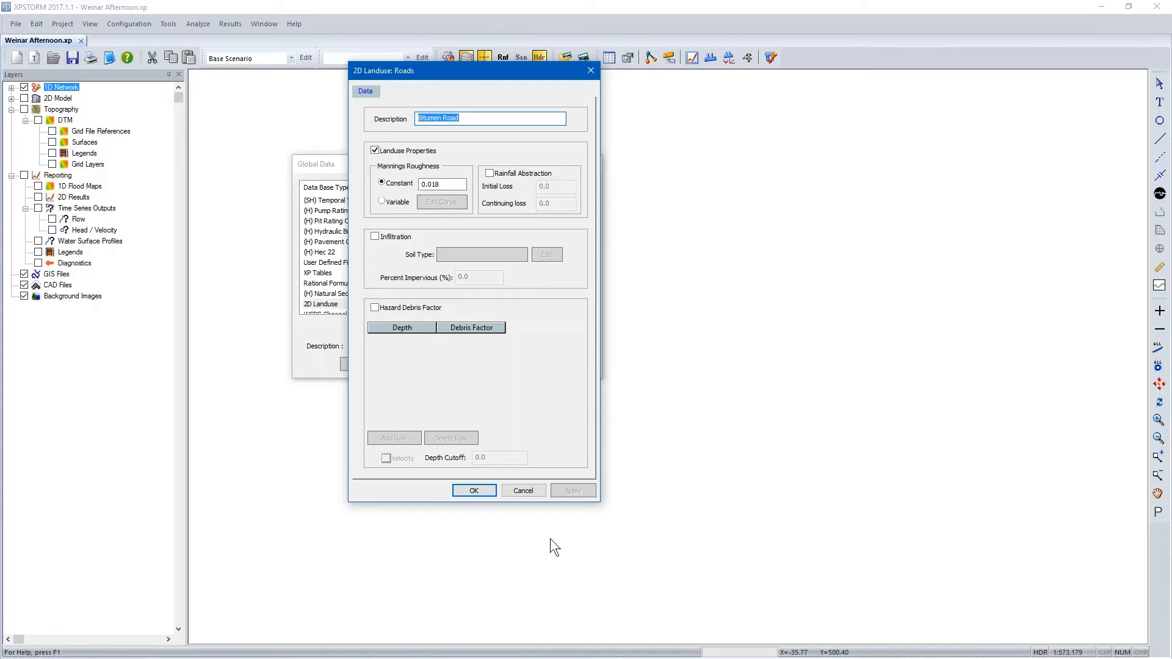
{"action": "left_click", "coordinate": [533, 487]}
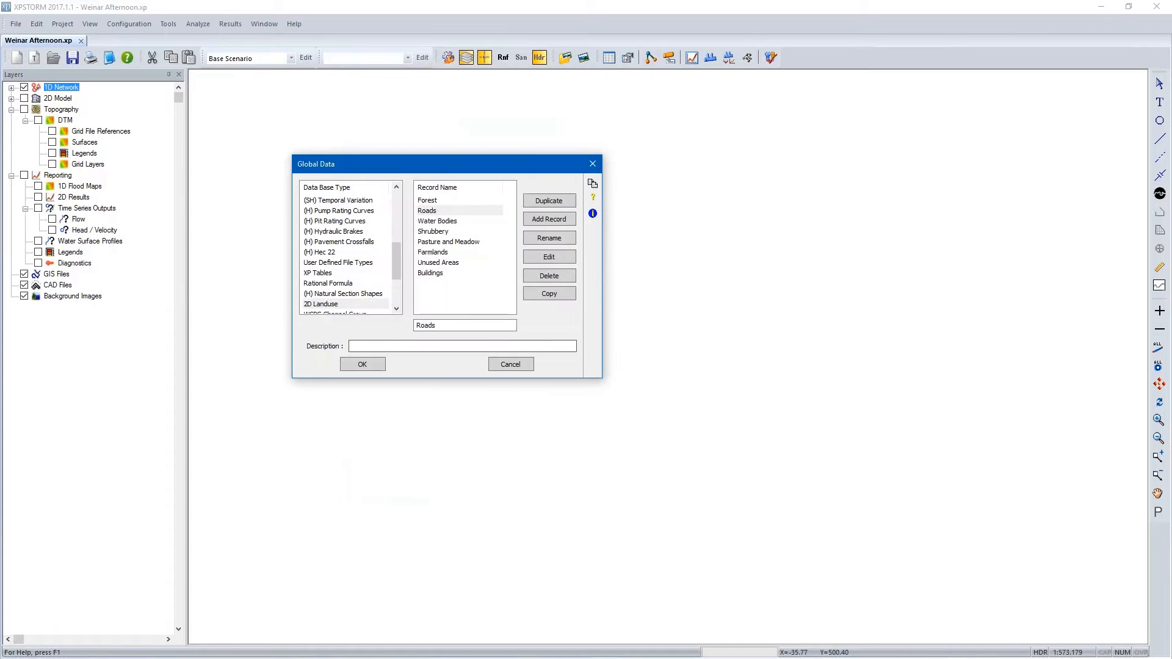
Browse the global database types, review the stored Rainfall records, and close the global data without changes.
{"action": "left_click", "coordinate": [368, 255]}
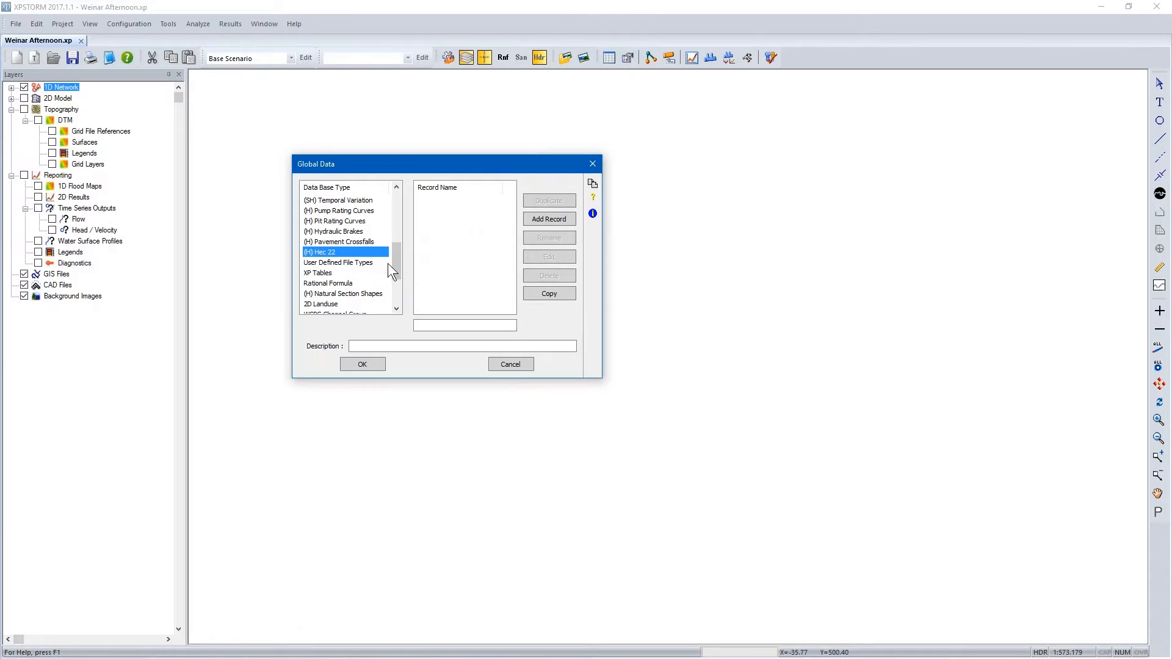
{"action": "left_click_drag", "start_coordinate": [395, 261], "coordinate": [382, 233]}
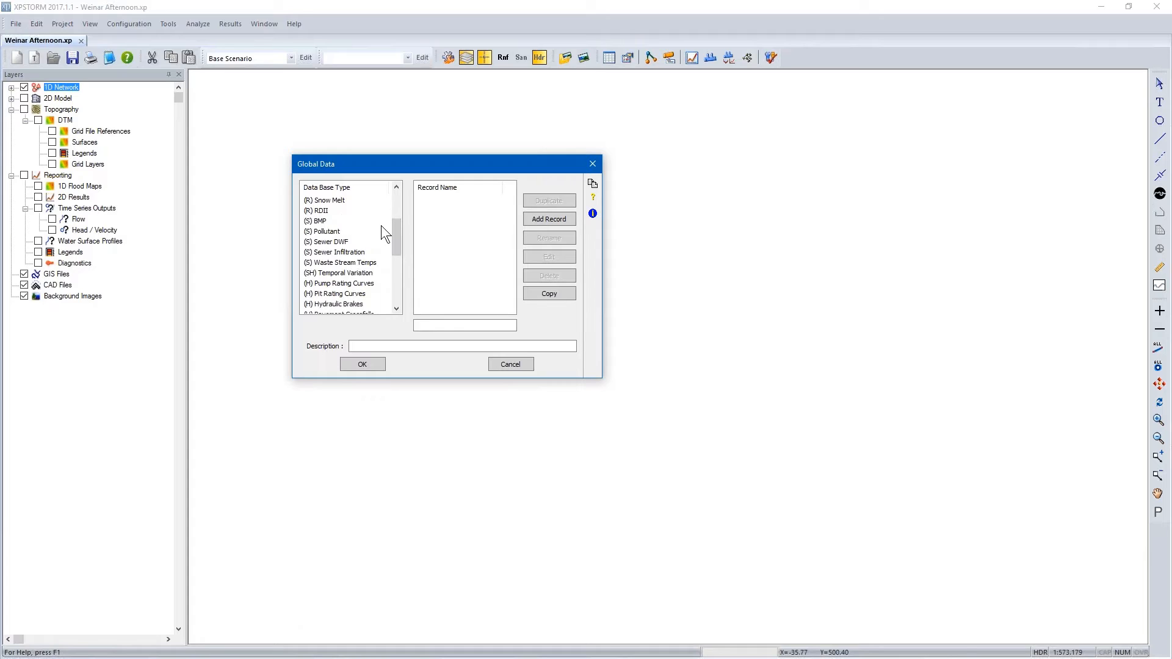
{"action": "left_click_drag", "start_coordinate": [395, 234], "coordinate": [402, 207]}
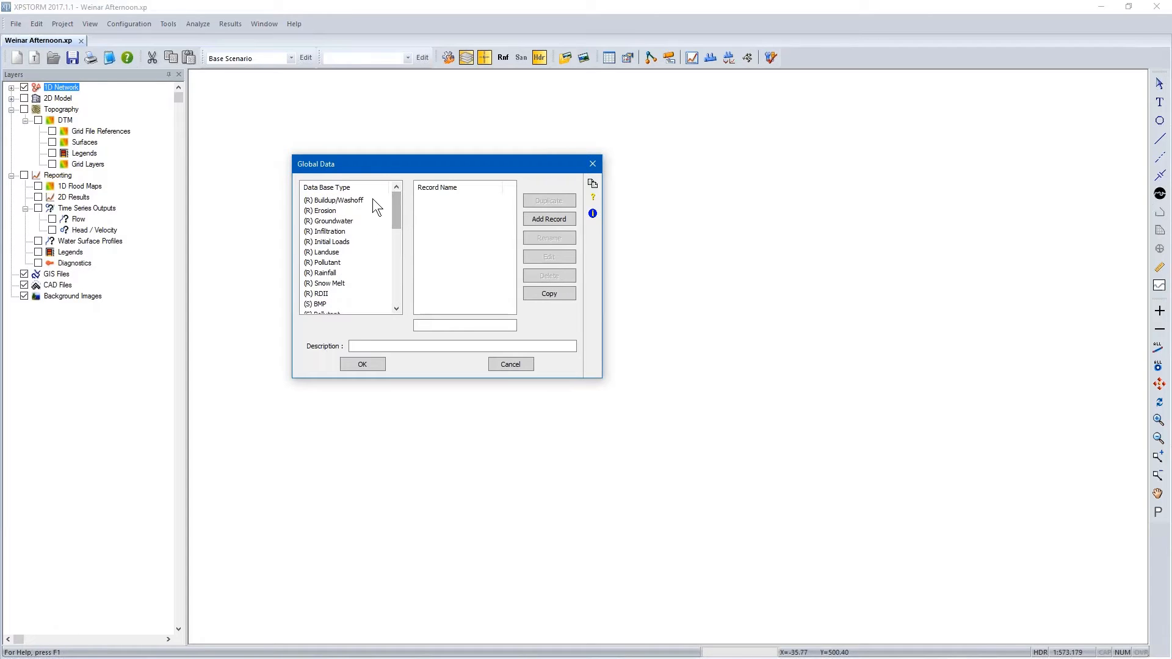
{"action": "left_click", "coordinate": [334, 272]}
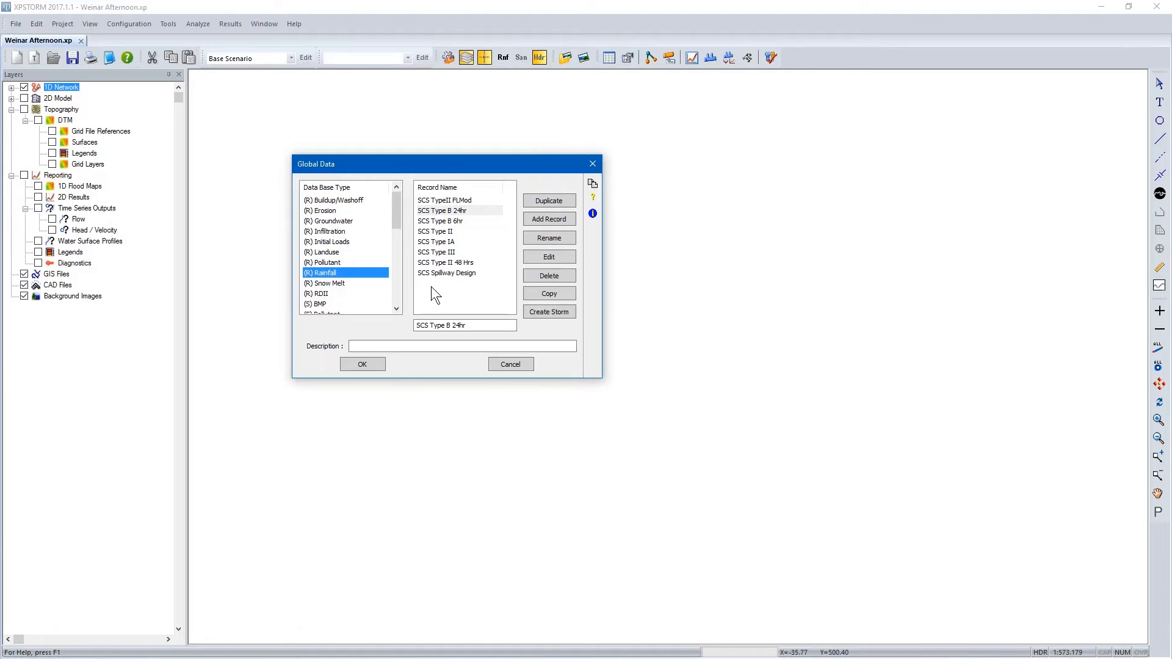
{"action": "left_click_drag", "start_coordinate": [396, 213], "coordinate": [397, 302]}
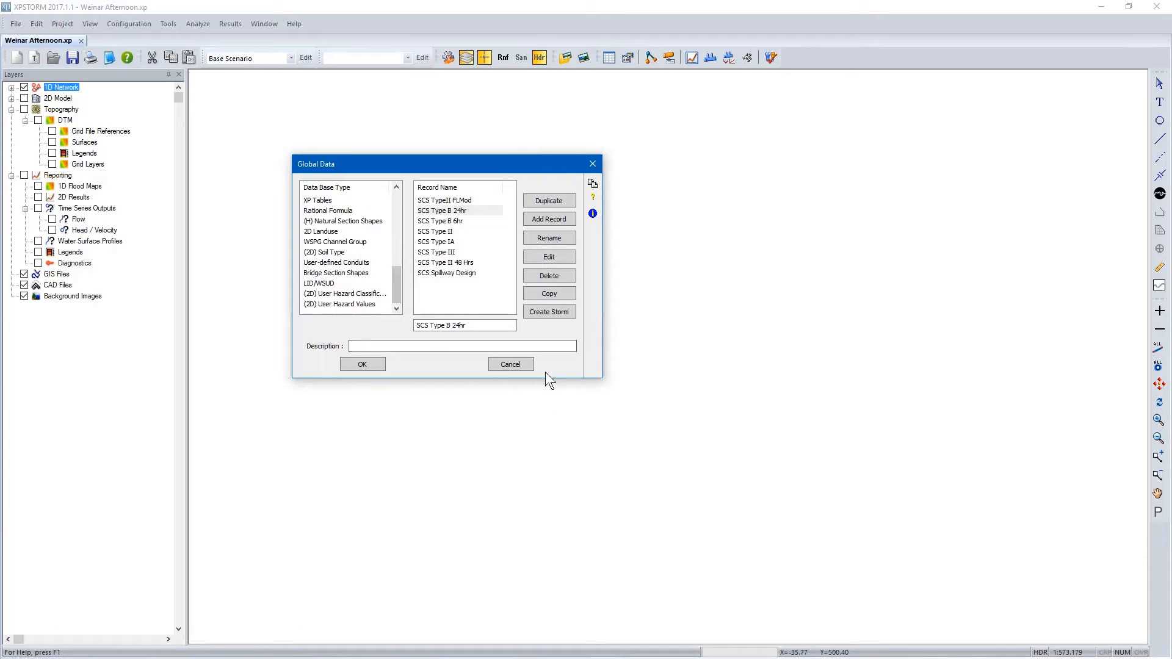
{"action": "left_click", "coordinate": [519, 369]}
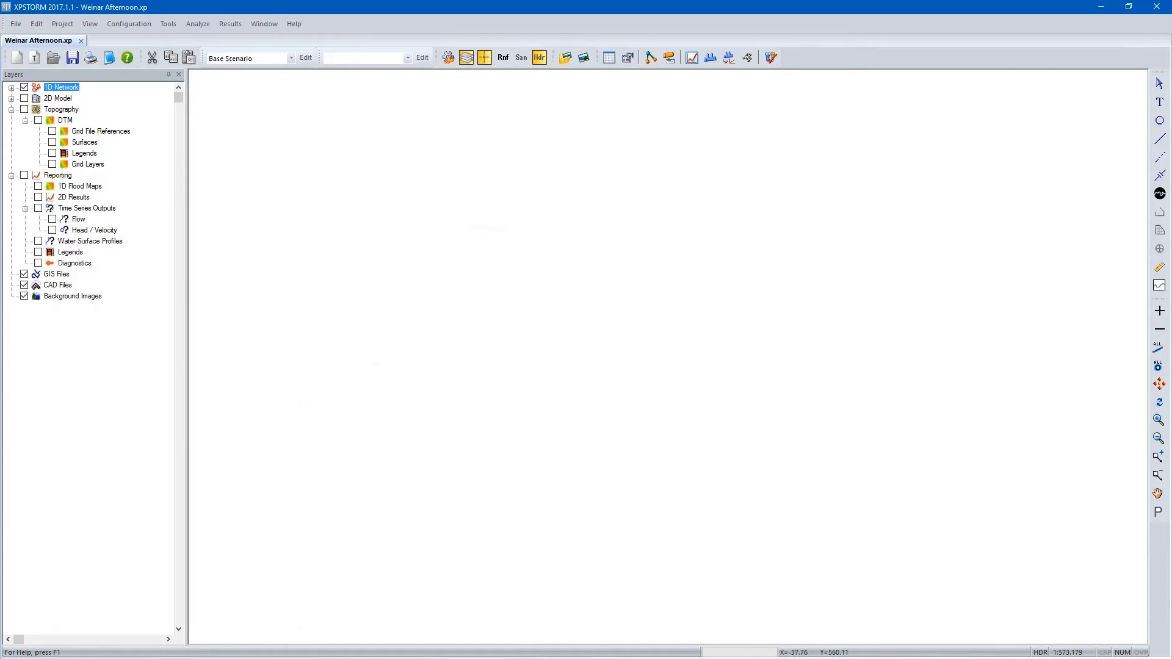
Open the import/export of external databases and move its dialog clear of the layer tree.
{"action": "left_click", "coordinate": [16, 24]}
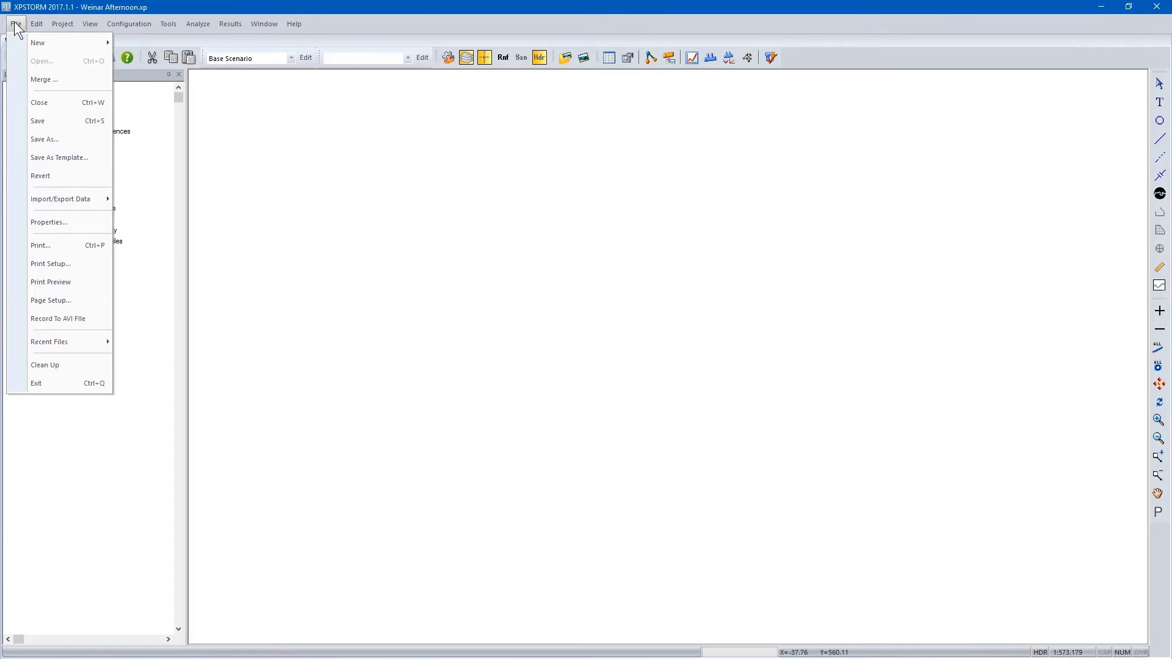
{"action": "mouse_move", "coordinate": [52, 201]}
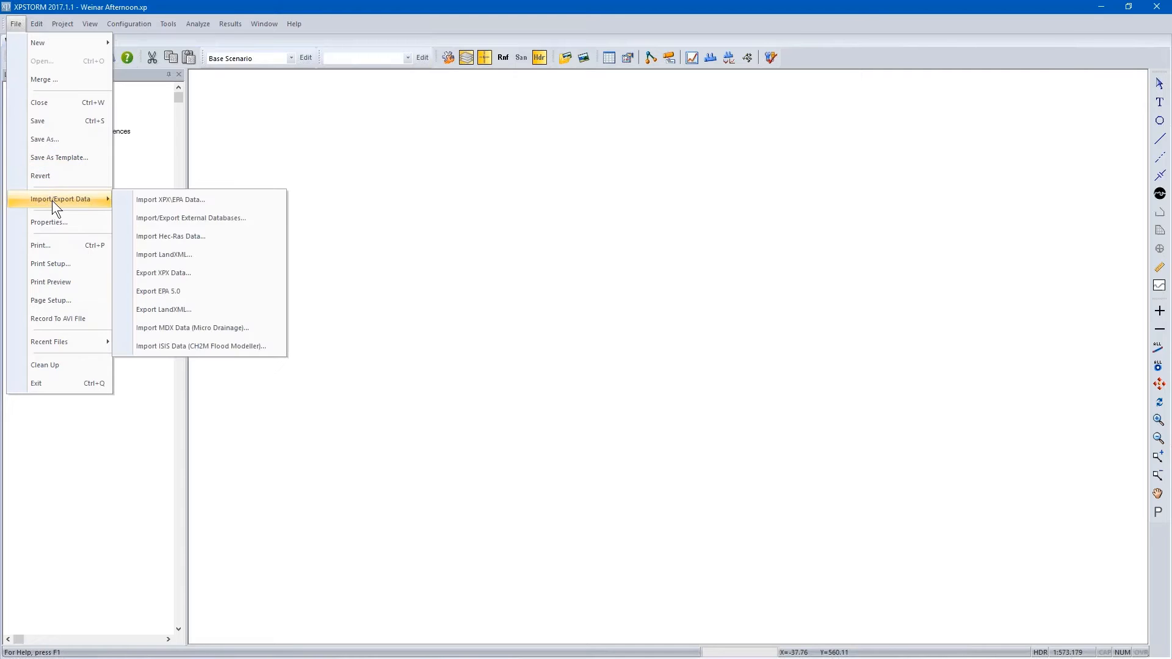
{"action": "left_click", "coordinate": [174, 222]}
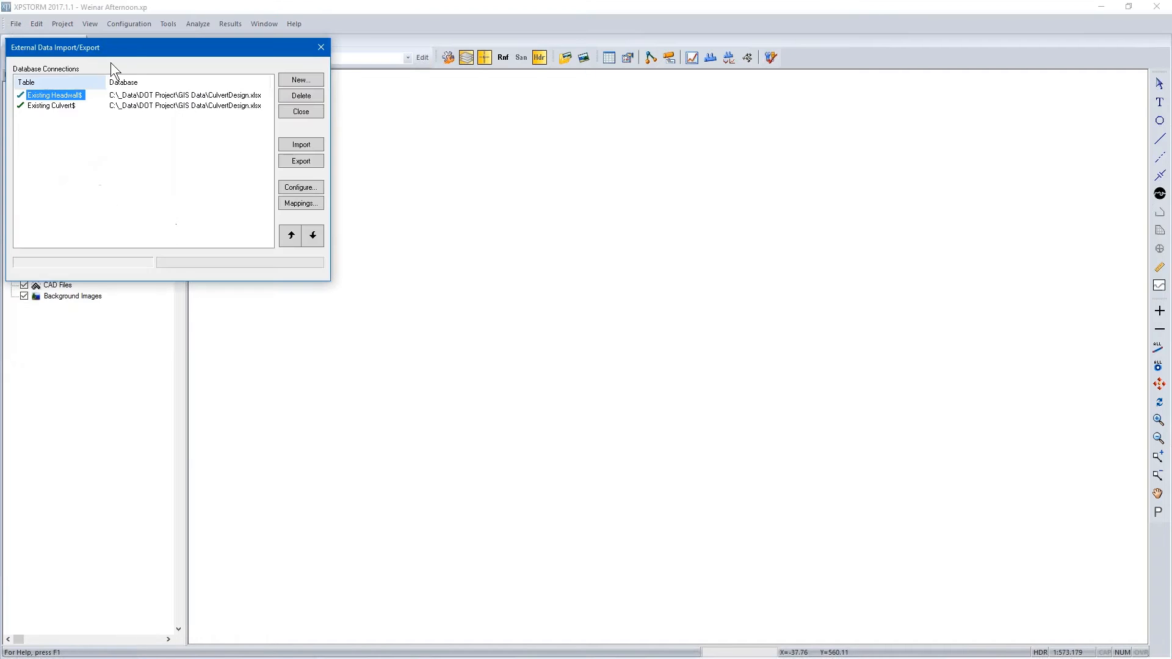
{"action": "left_click_drag", "start_coordinate": [122, 49], "coordinate": [446, 122]}
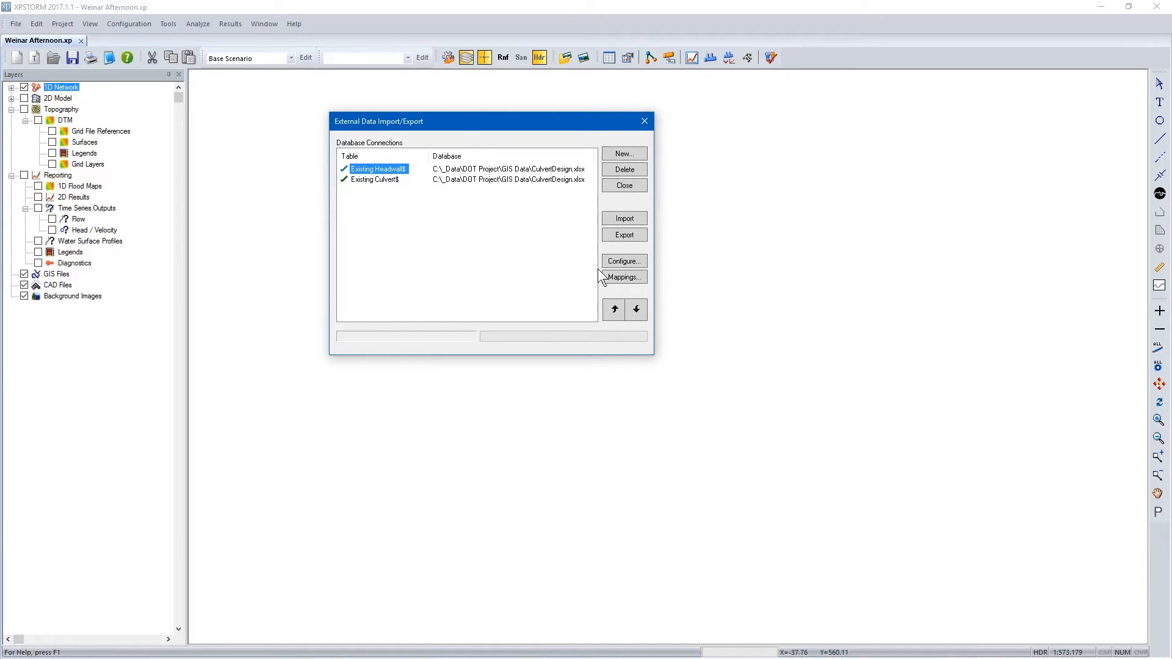
Open the variable mappings of the Existing Headwall$ table and review the source fields offered for the node name.
{"action": "left_click", "coordinate": [618, 279]}
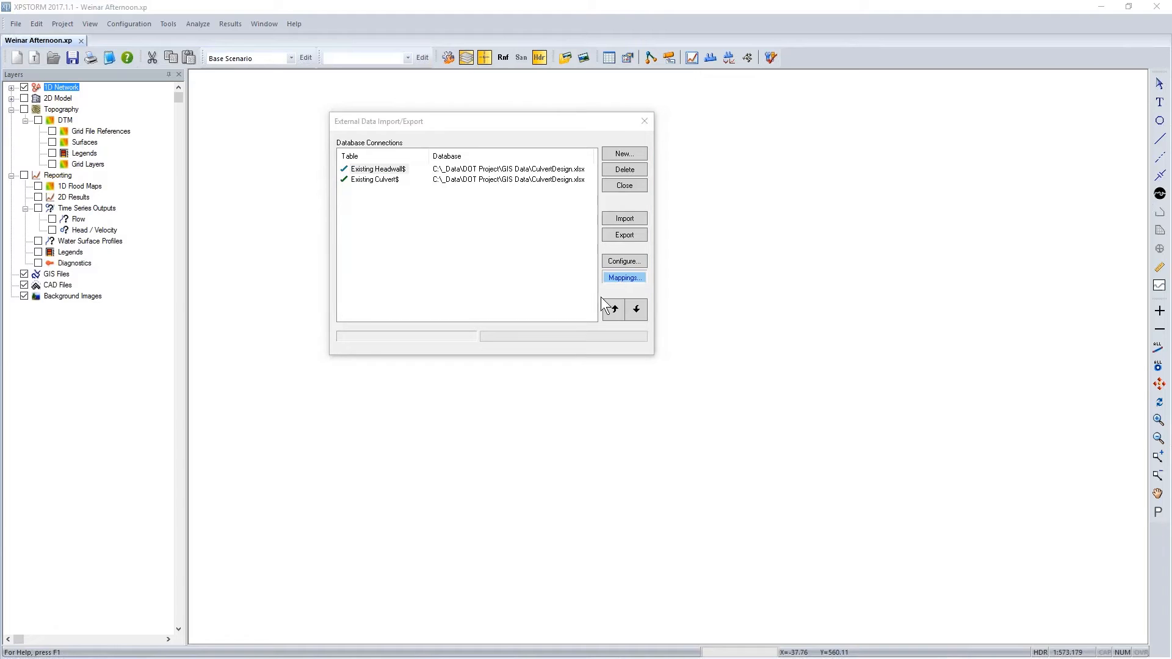
{"action": "left_click_drag", "start_coordinate": [540, 140], "coordinate": [648, 203]}
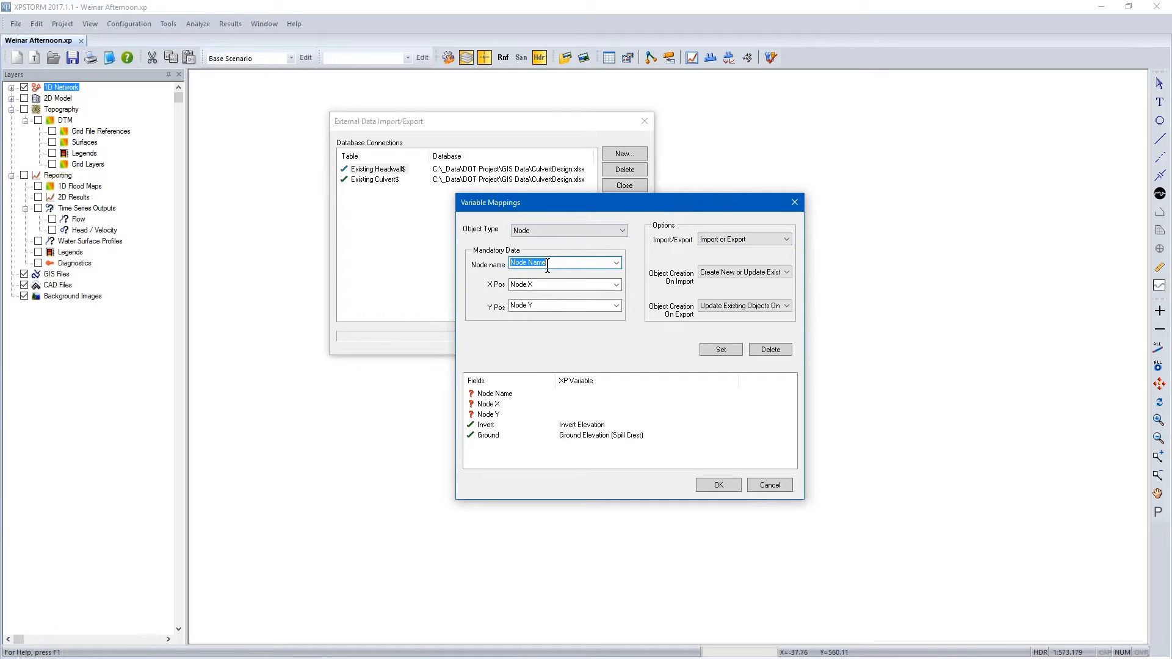
{"action": "left_click", "coordinate": [616, 263]}
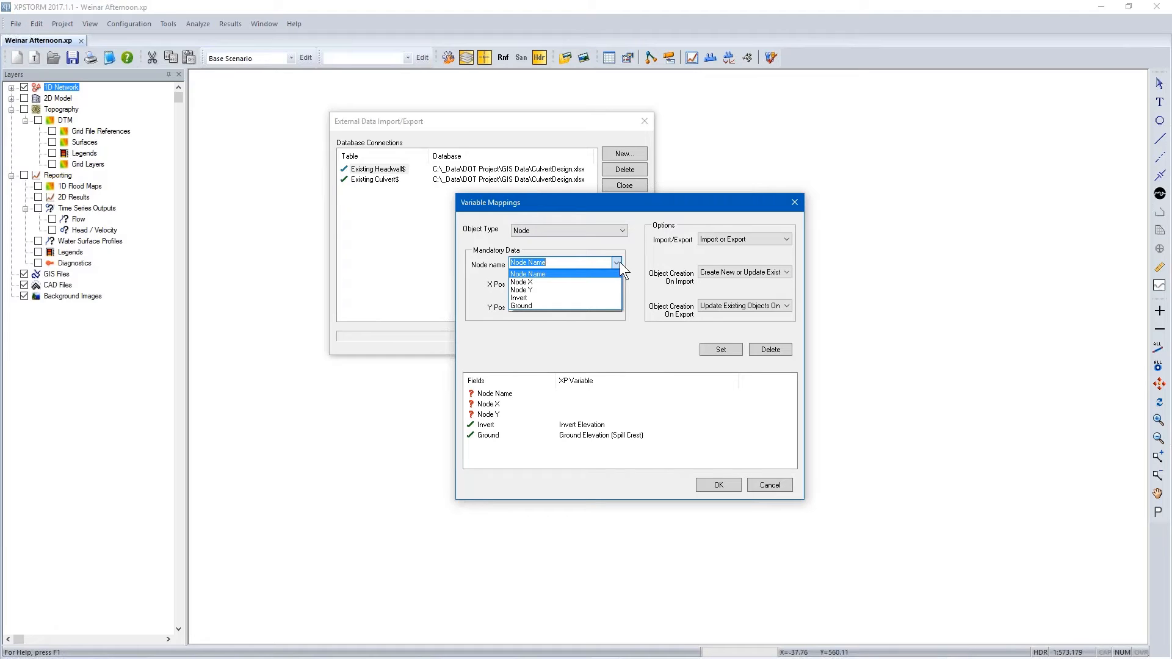
{"action": "left_click", "coordinate": [618, 262]}
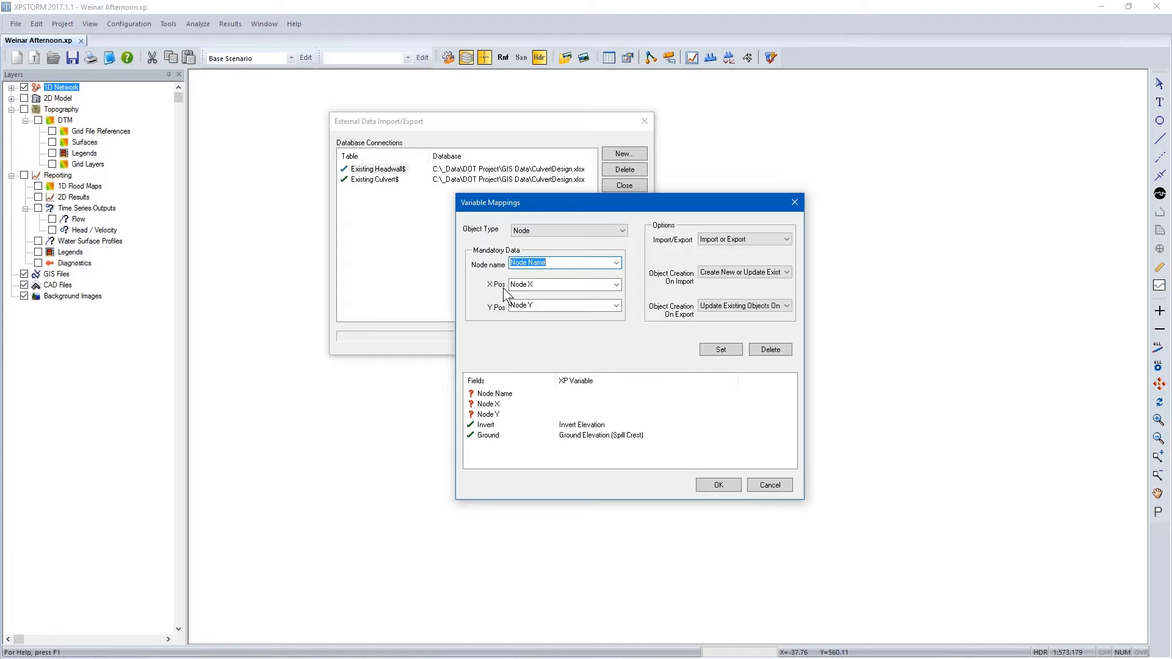
Examine the HDR Node Data variables available for mapping the headwall table's Invert field, leaving the mappings as they are.
{"action": "left_click", "coordinate": [487, 425]}
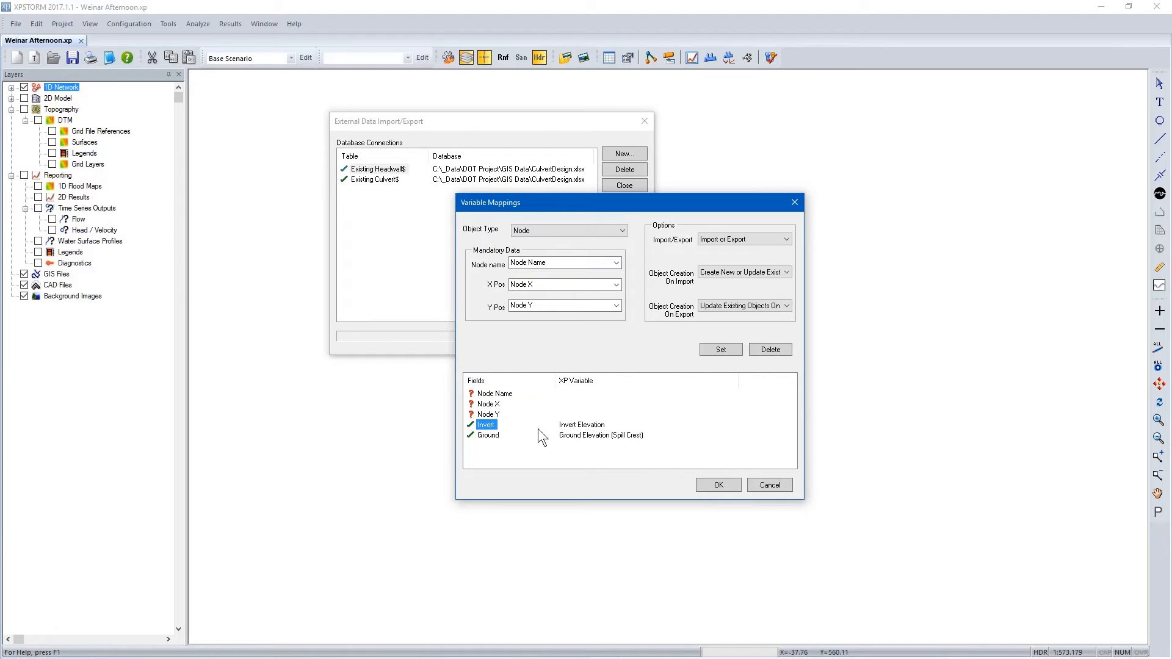
{"action": "left_click", "coordinate": [495, 425]}
{"action": "left_click", "coordinate": [719, 350]}
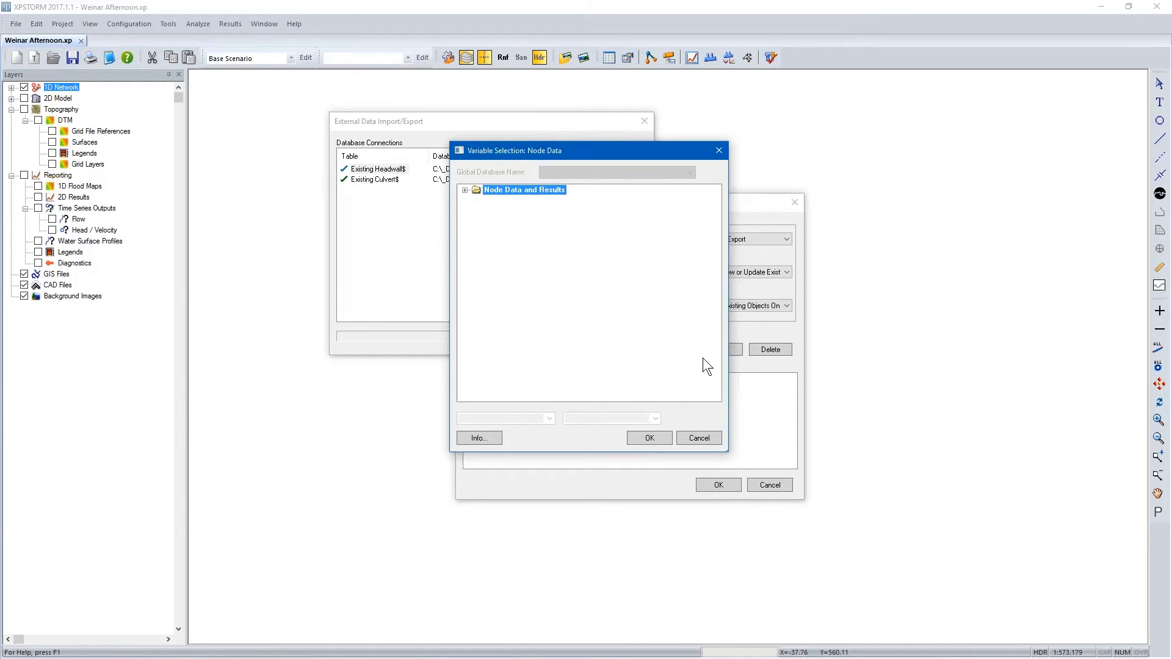
{"action": "left_click", "coordinate": [465, 190]}
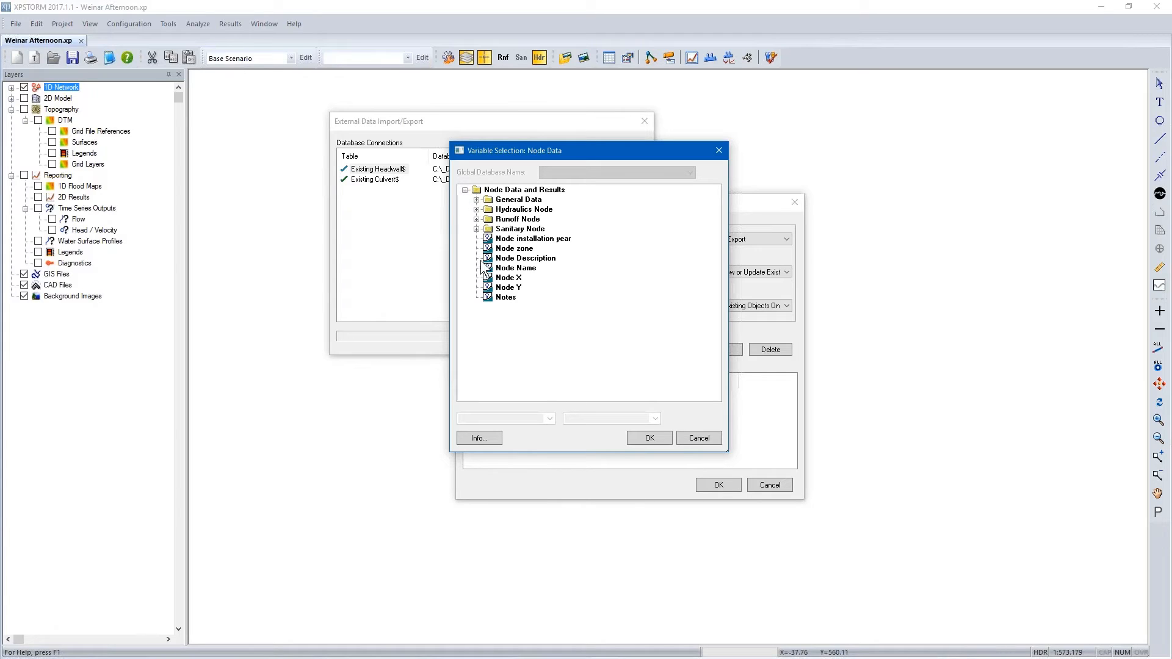
{"action": "left_click", "coordinate": [476, 209]}
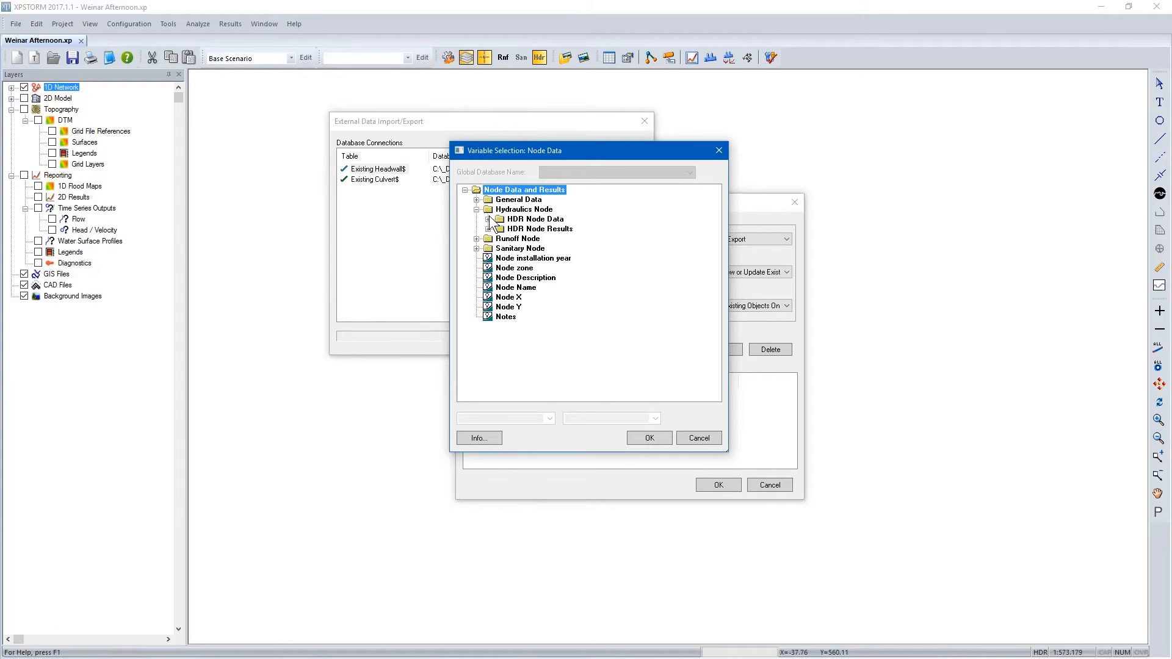
{"action": "left_click", "coordinate": [488, 218]}
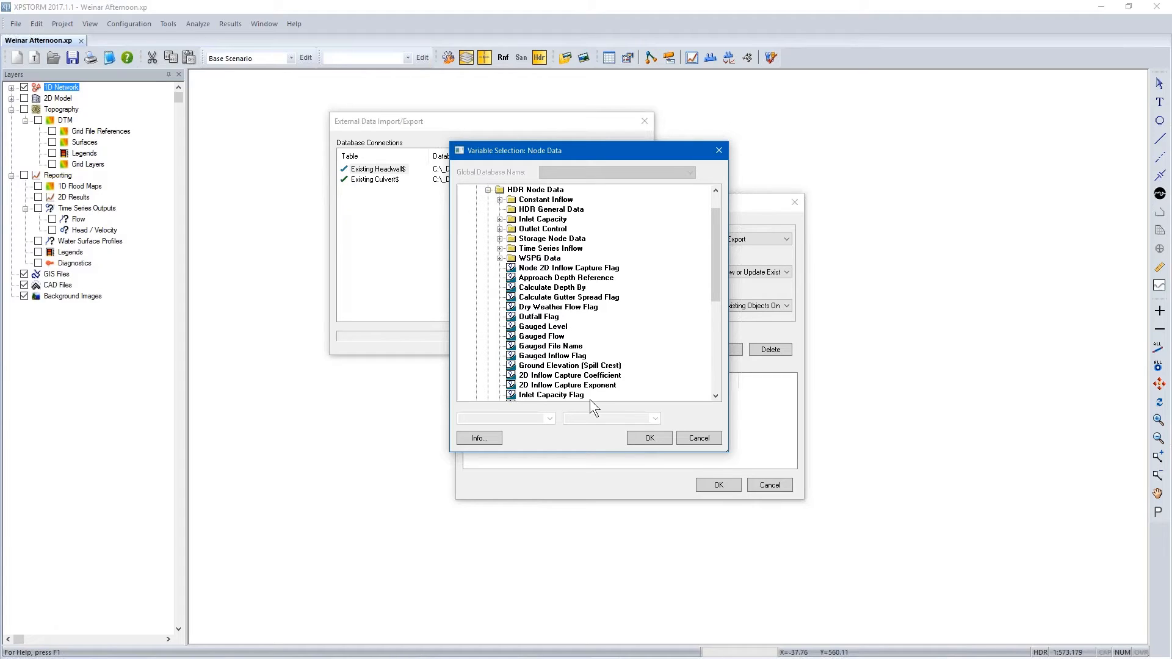
{"action": "left_click", "coordinate": [695, 438]}
{"action": "left_click", "coordinate": [764, 481]}
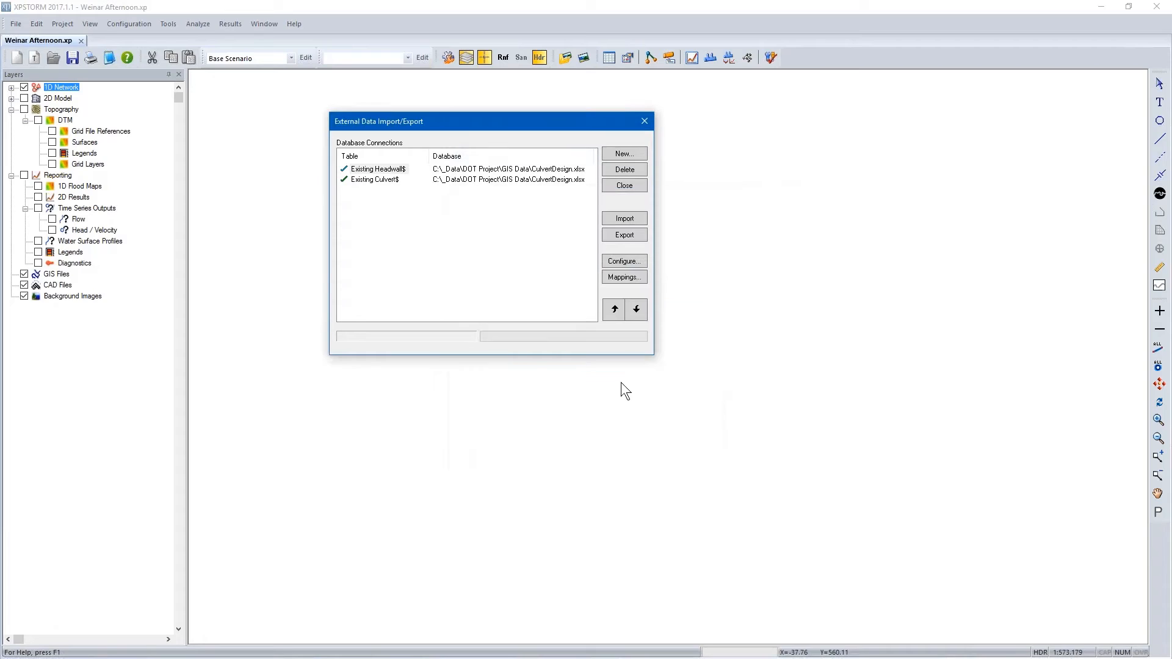
Review the link variable mappings of the Existing Culvert$ table and close the external data import/export.
{"action": "left_click", "coordinate": [374, 179]}
{"action": "left_click", "coordinate": [624, 278]}
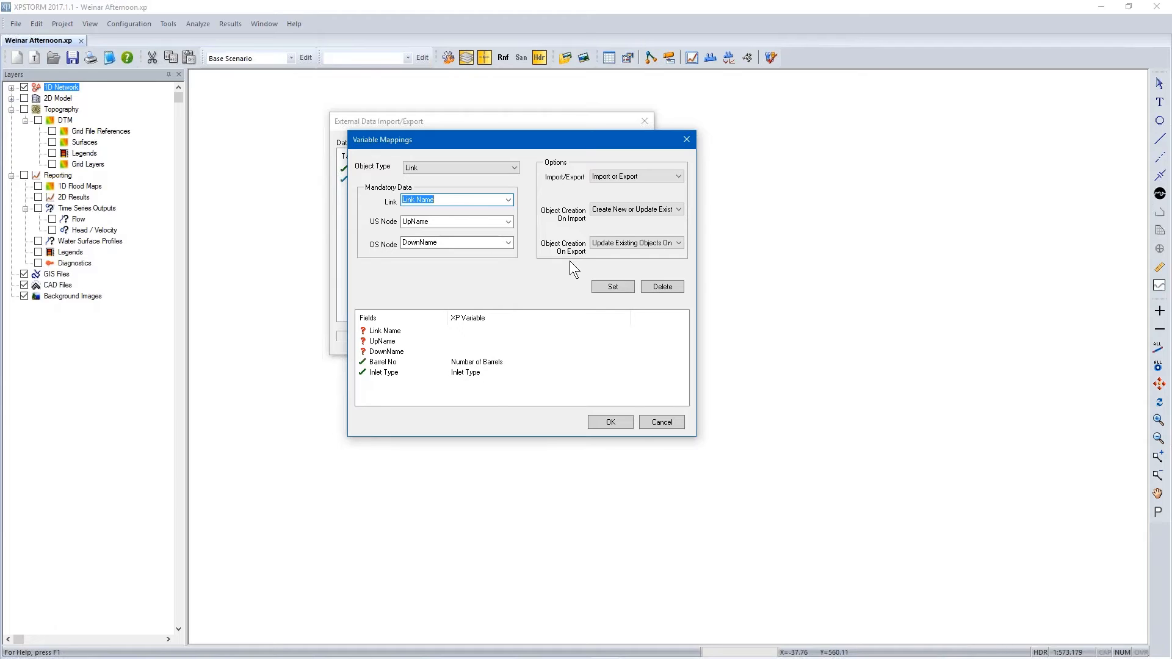
{"action": "left_click", "coordinate": [606, 422]}
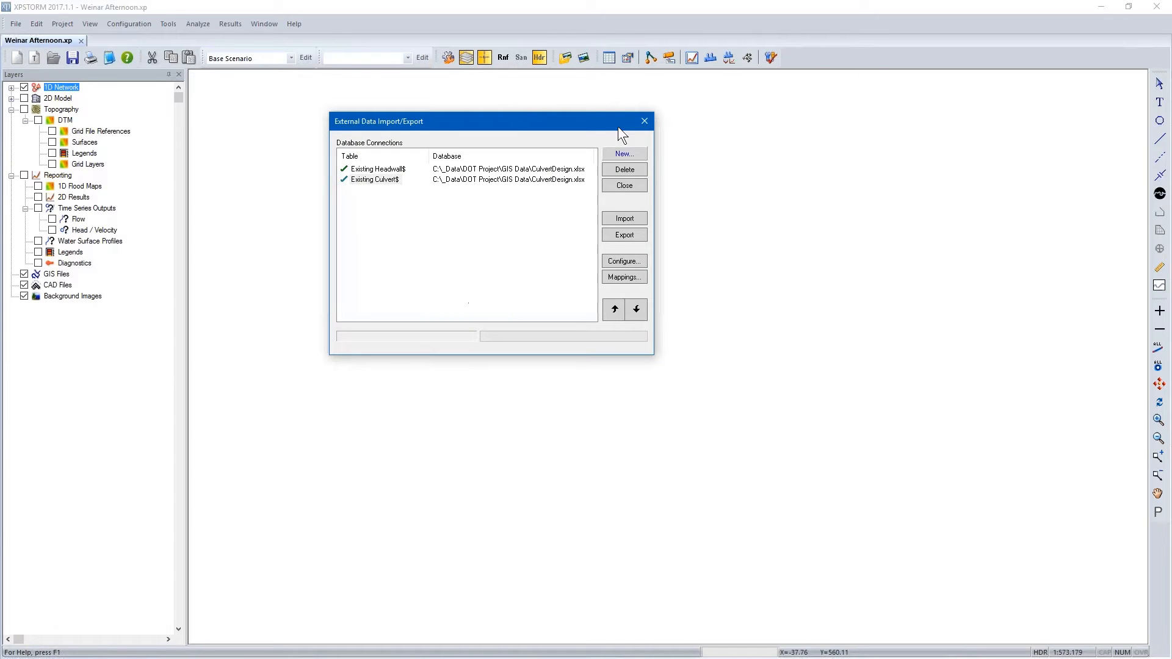
{"action": "left_click", "coordinate": [644, 122]}
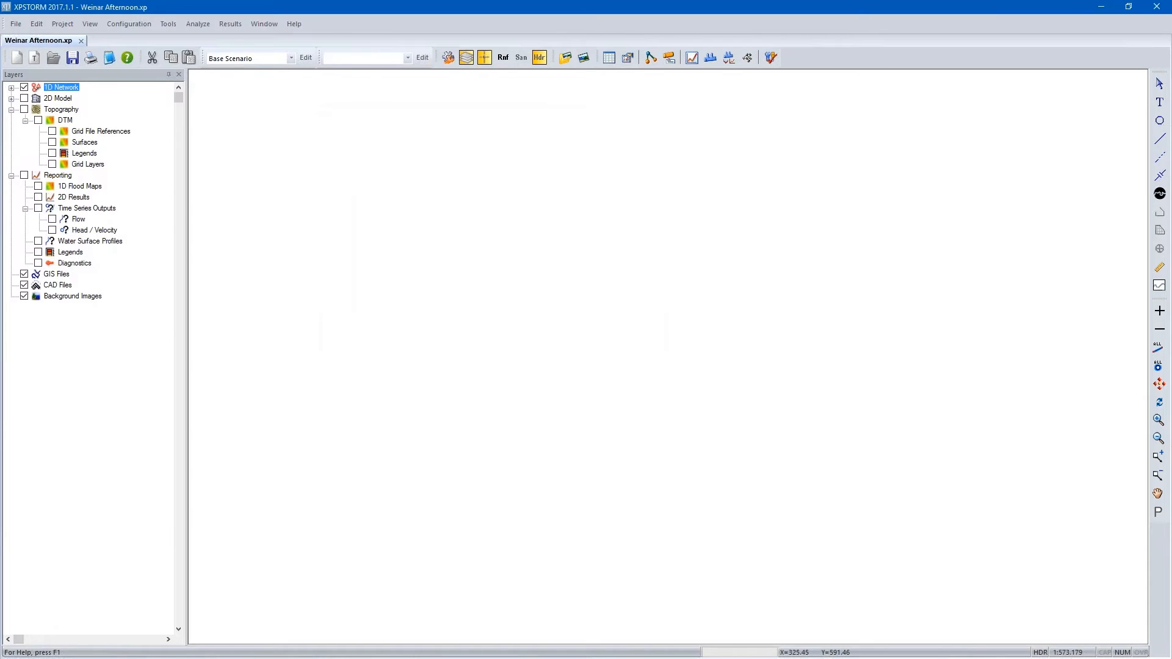
Import the headwall nodes into the model from the Existing Headwall$ table of CulvertDesign.xlsx.
{"action": "left_click", "coordinate": [17, 24]}
{"action": "mouse_move", "coordinate": [51, 194]}
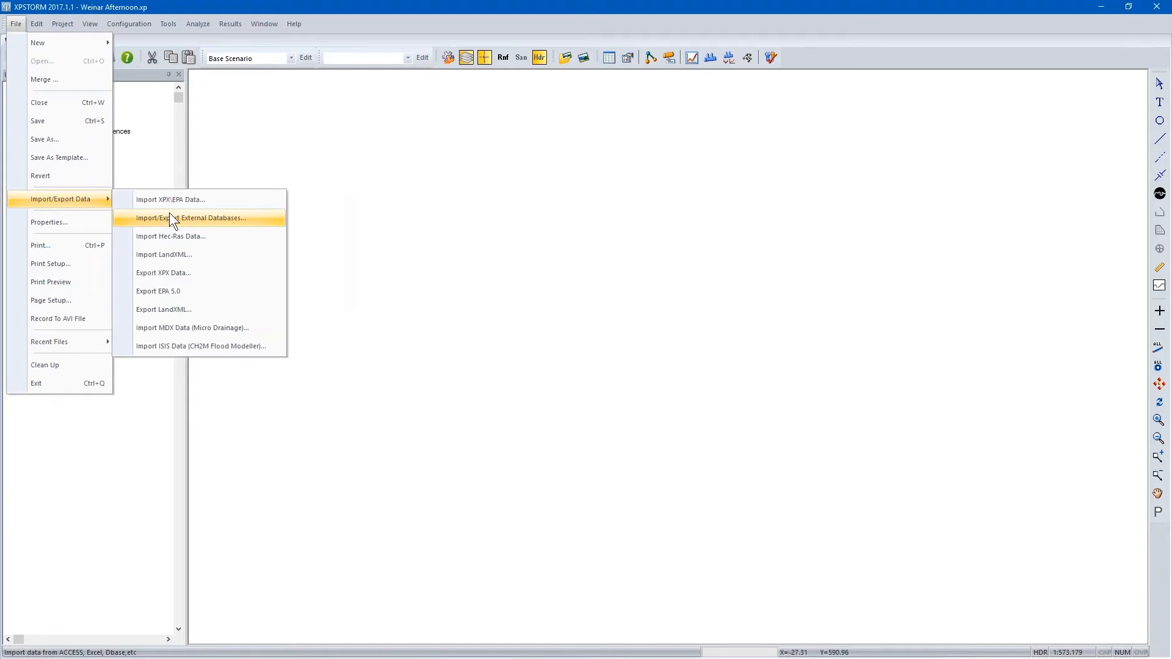
{"action": "left_click", "coordinate": [170, 214]}
{"action": "left_click_drag", "start_coordinate": [184, 43], "coordinate": [457, 154]}
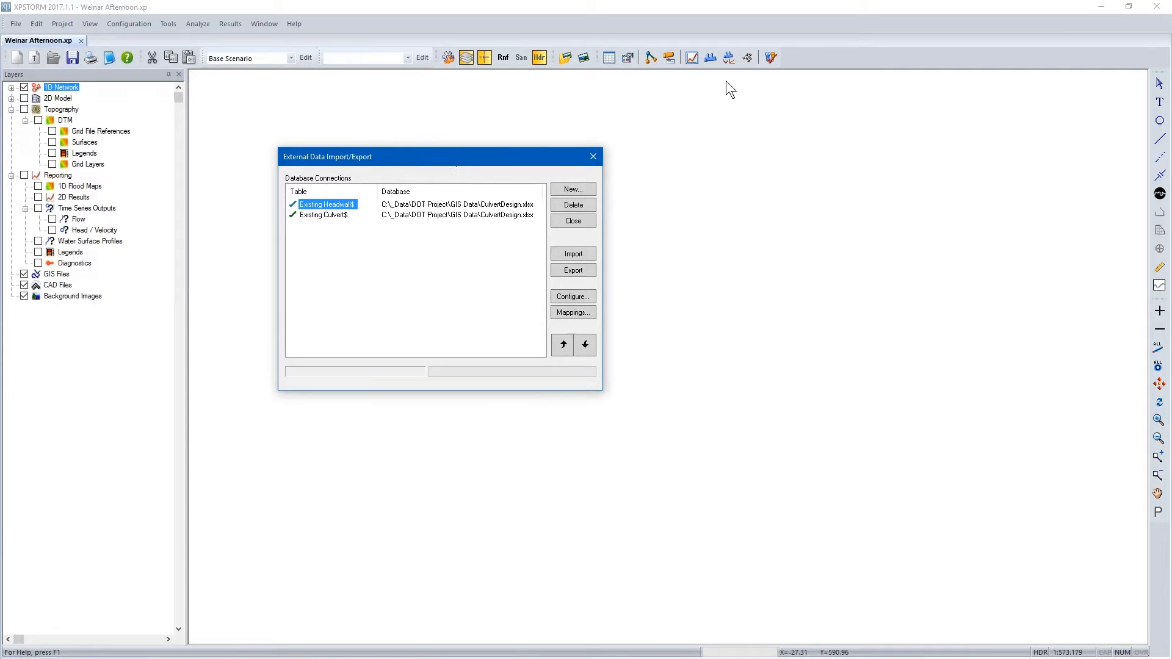
{"action": "left_click", "coordinate": [572, 251]}
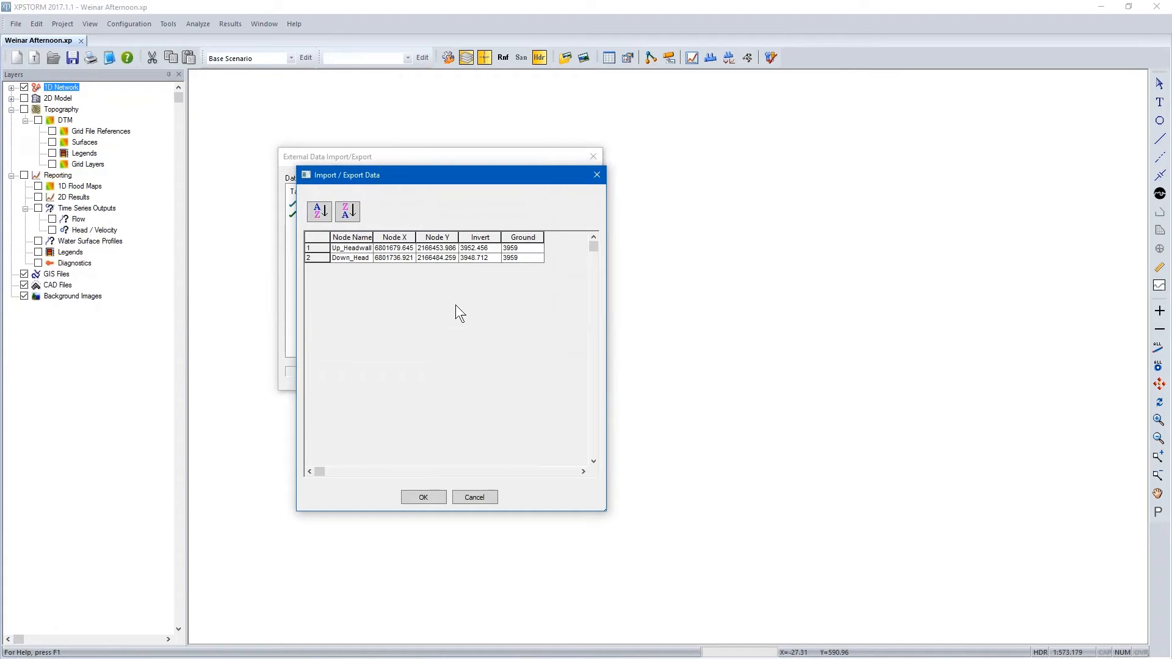
{"action": "left_click", "coordinate": [416, 495]}
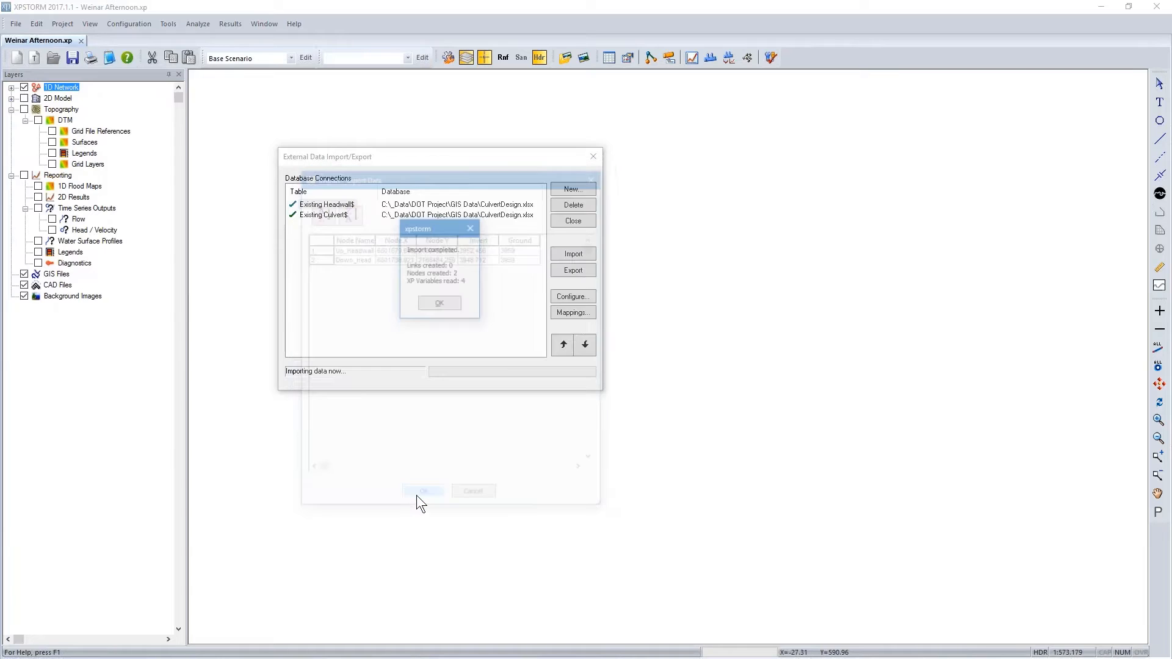
{"action": "left_click", "coordinate": [439, 304]}
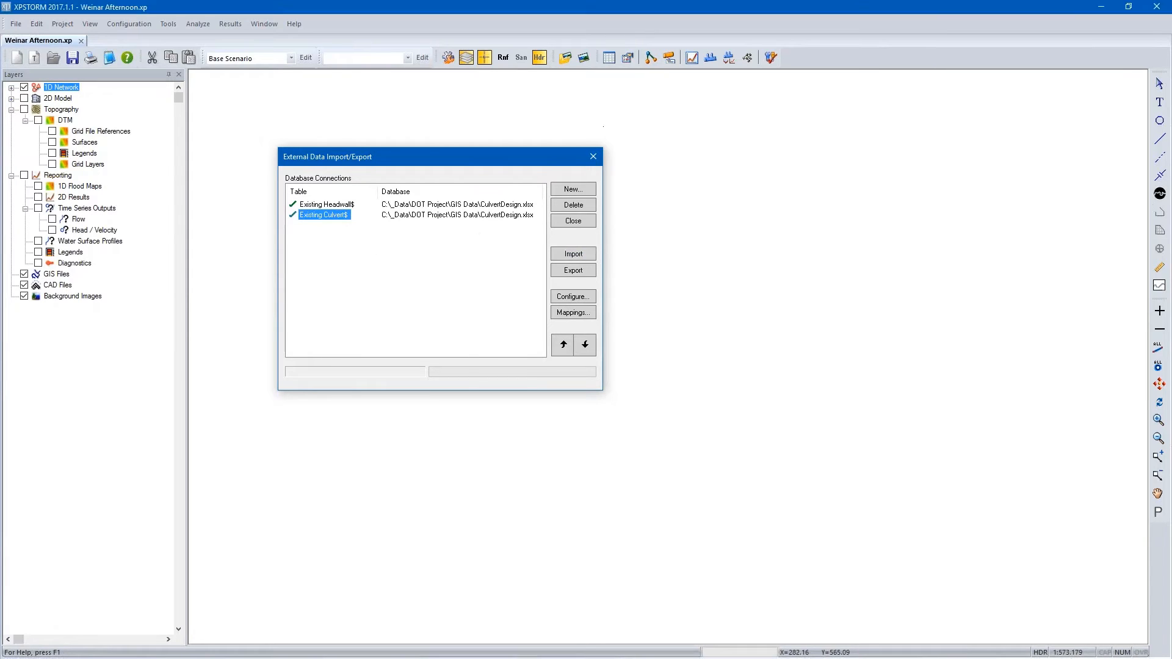
{"action": "left_click", "coordinate": [593, 157]}
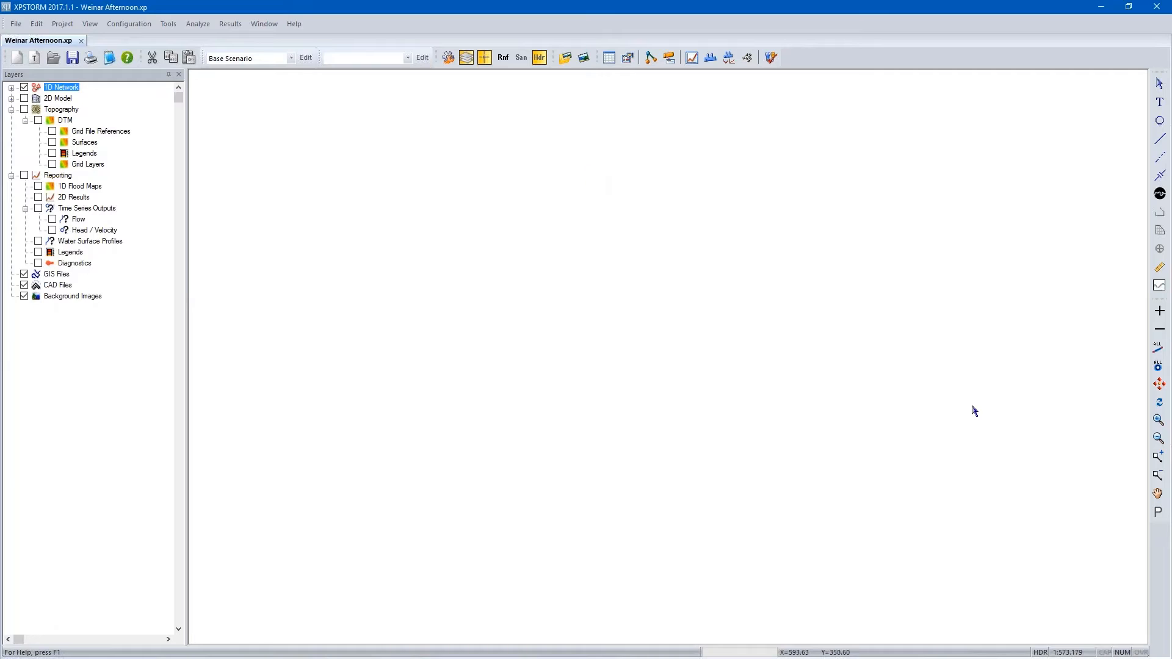
{"action": "left_click", "coordinate": [1159, 389]}
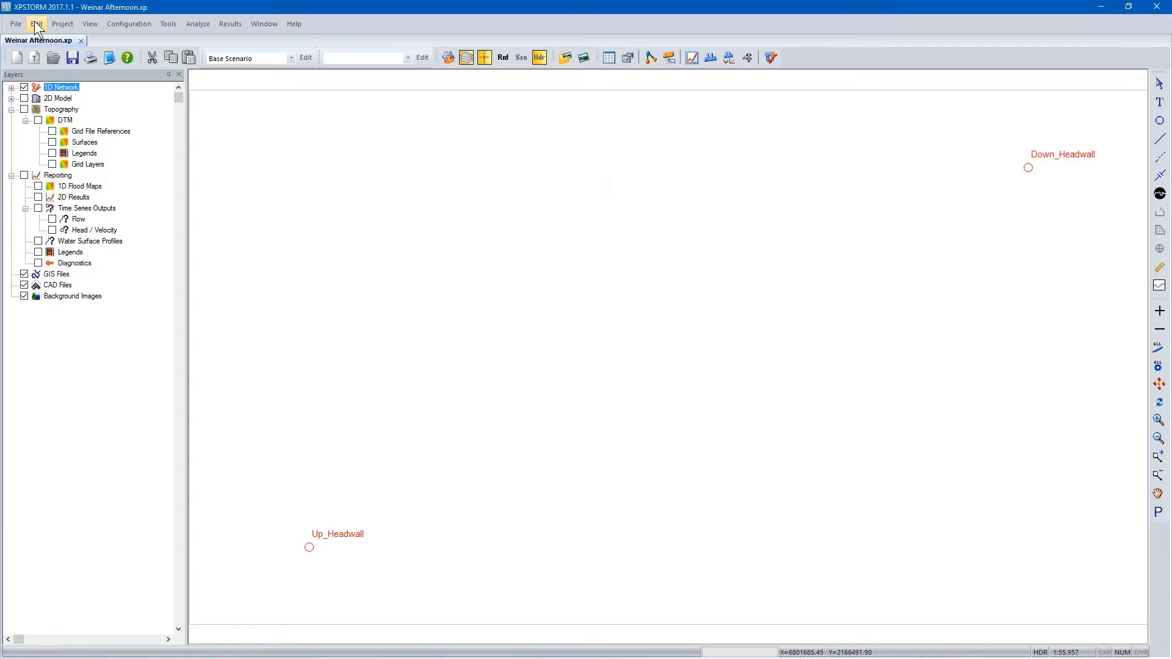
Import the culvert link between the two headwalls from the Existing Culvert$ table of CulvertDesign.xlsx.
{"action": "left_click", "coordinate": [16, 23]}
{"action": "mouse_move", "coordinate": [80, 200]}
{"action": "left_click", "coordinate": [140, 200]}
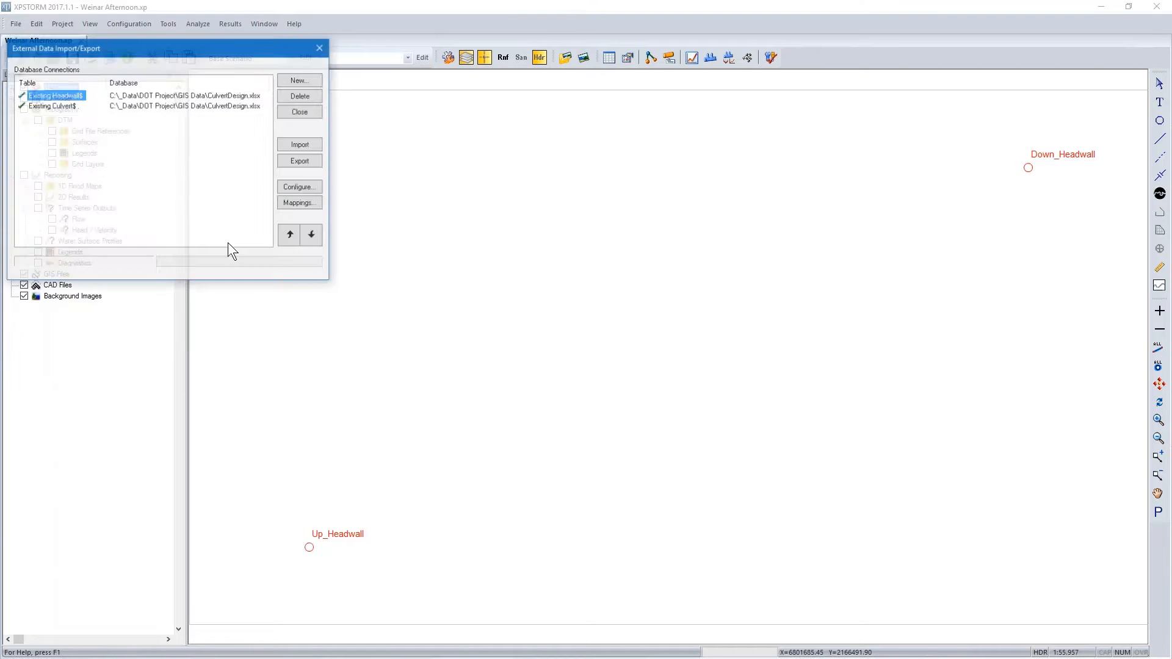
{"action": "left_click", "coordinate": [47, 105]}
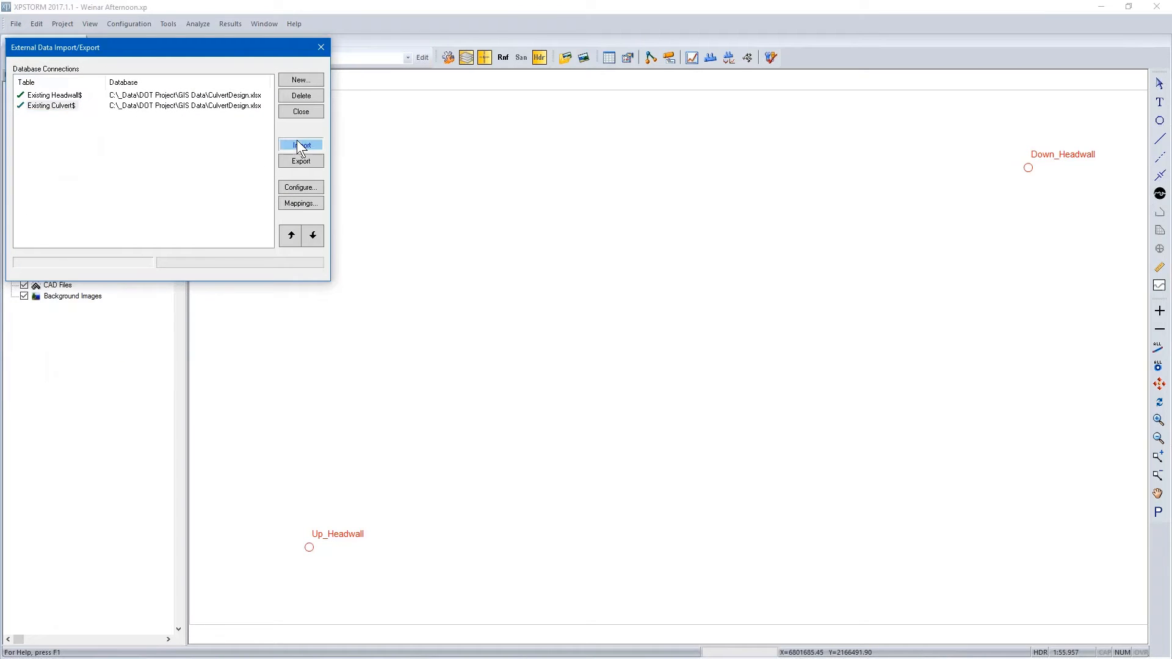
{"action": "left_click", "coordinate": [299, 144]}
{"action": "left_click", "coordinate": [149, 388]}
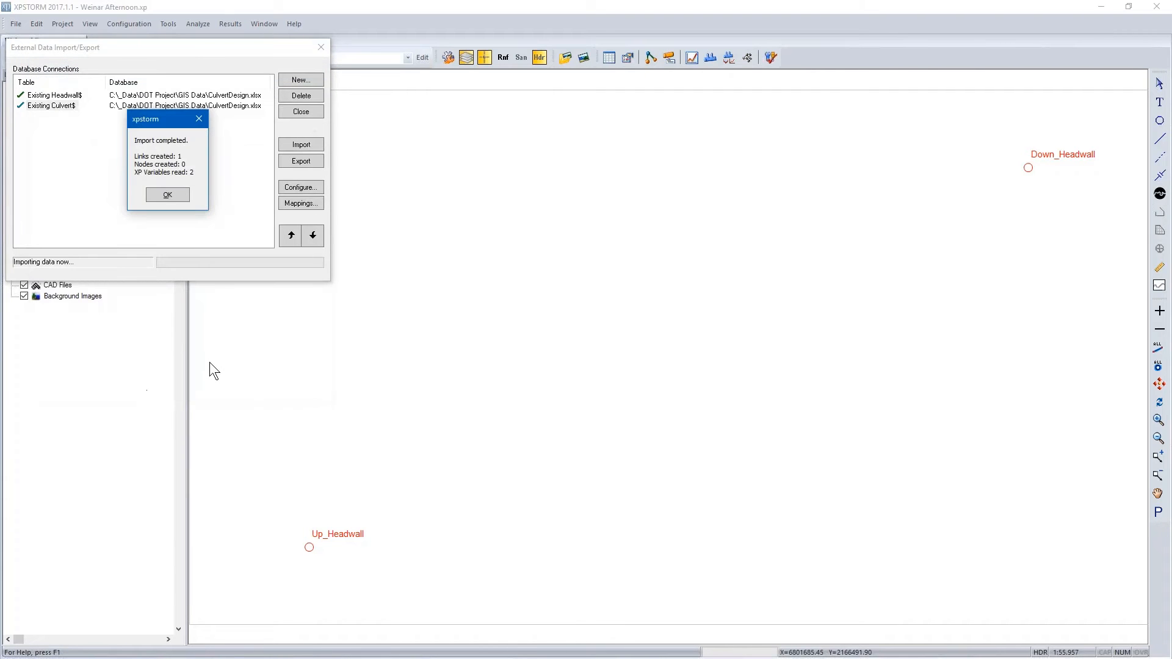
{"action": "left_click", "coordinate": [181, 189]}
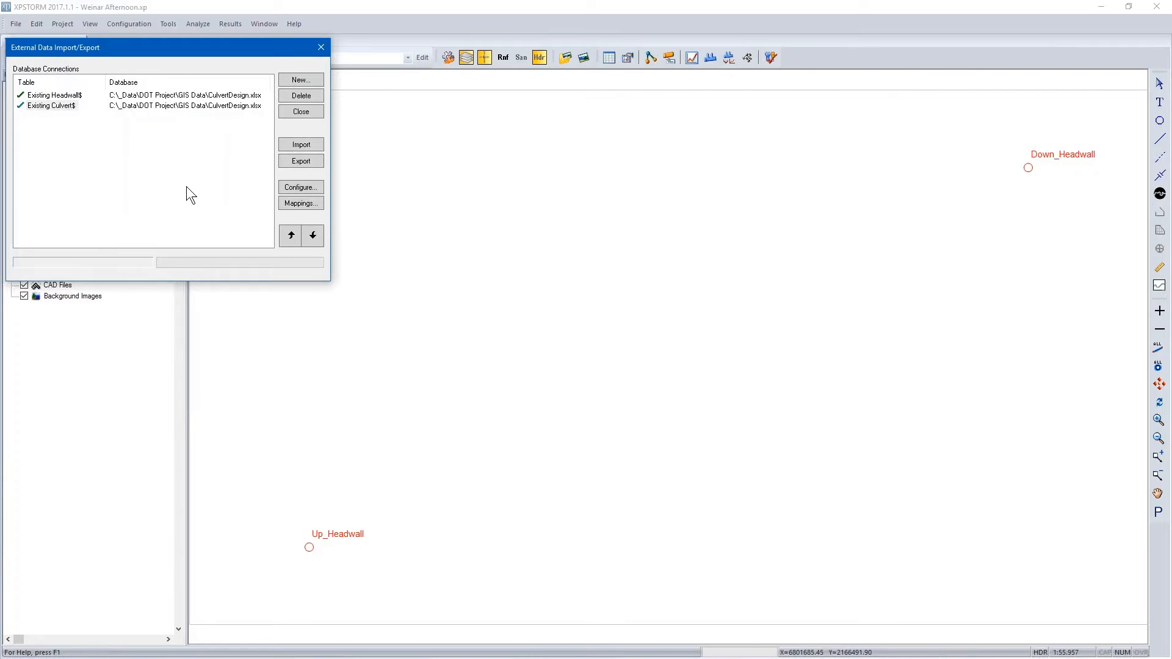
{"action": "left_click", "coordinate": [321, 47]}
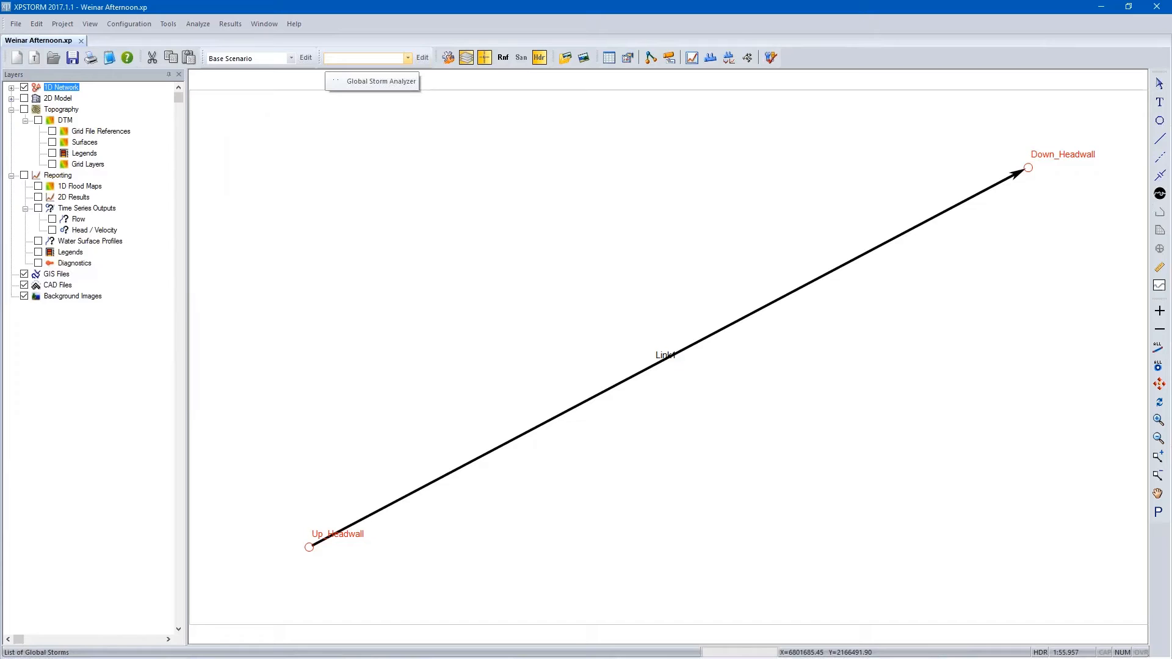
Review the conduit profile of the imported culvert link, checking its diameter and elevations, and leave it without changes.
{"action": "left_click", "coordinate": [602, 393]}
{"action": "right_click", "coordinate": [603, 393]}
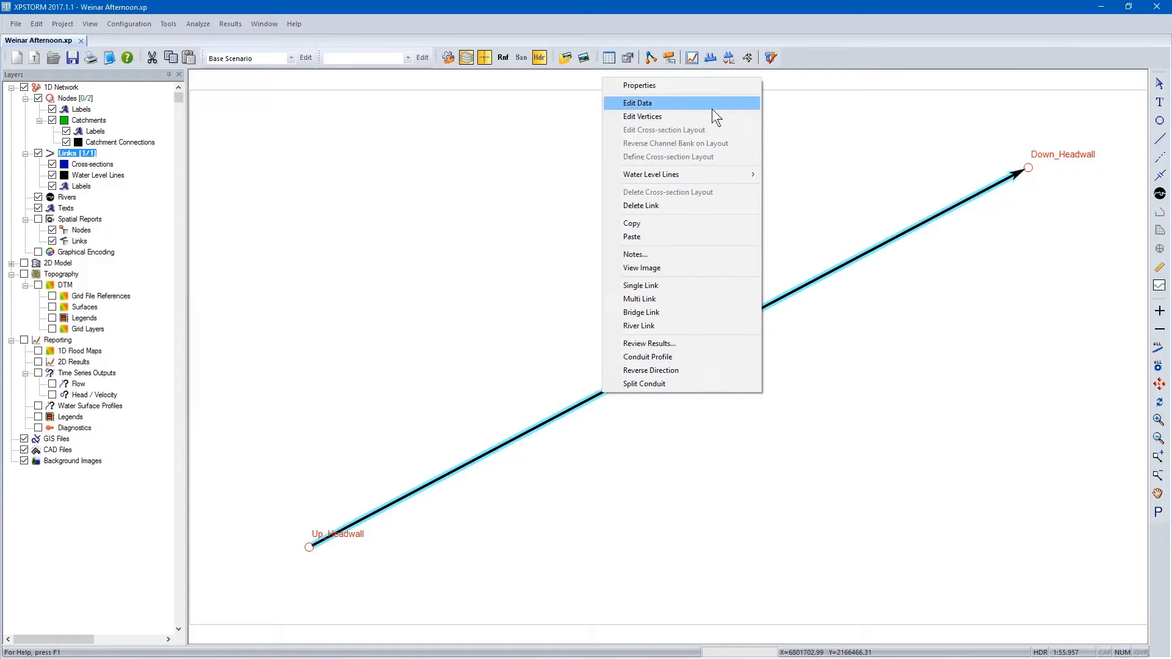
{"action": "left_click", "coordinate": [665, 357]}
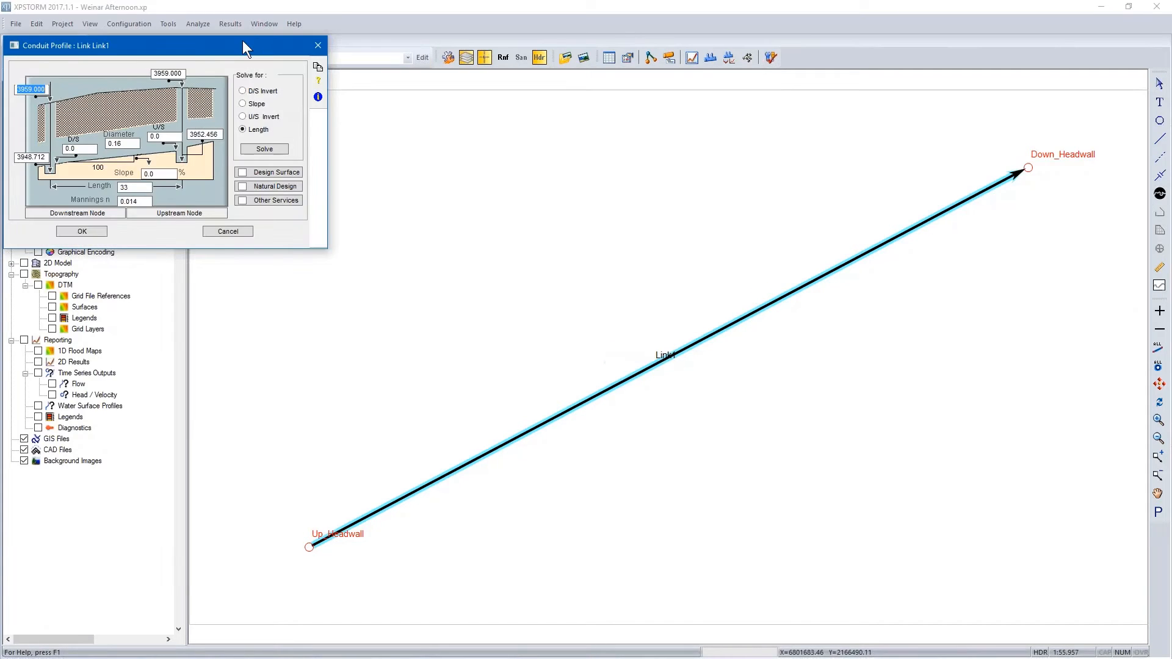
{"action": "left_click_drag", "start_coordinate": [243, 41], "coordinate": [619, 125]}
{"action": "left_click_drag", "start_coordinate": [515, 226], "coordinate": [449, 227]}
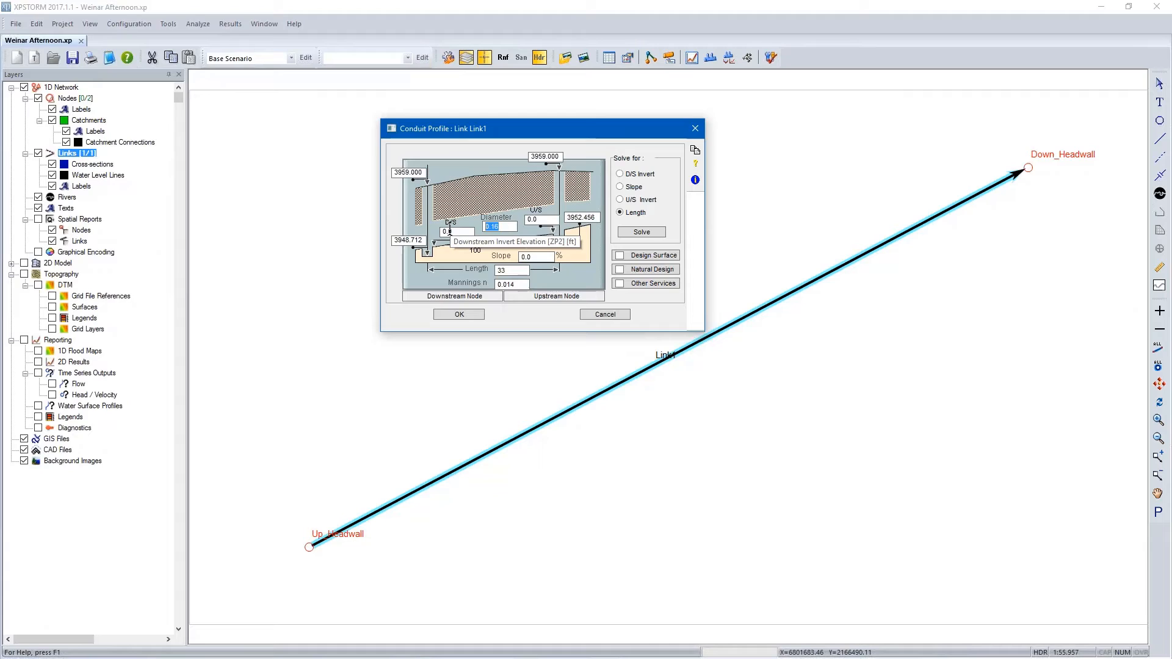
{"action": "left_click", "coordinate": [557, 156]}
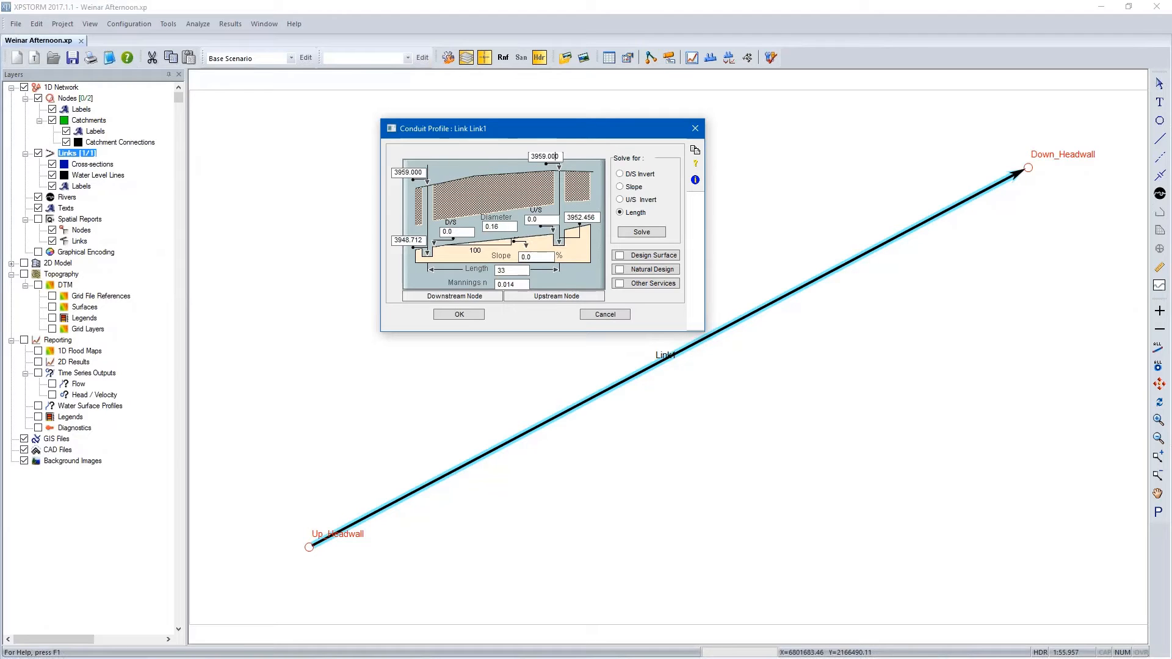
{"action": "left_click", "coordinate": [593, 218]}
{"action": "left_click", "coordinate": [604, 314]}
{"action": "left_click", "coordinate": [573, 299]}
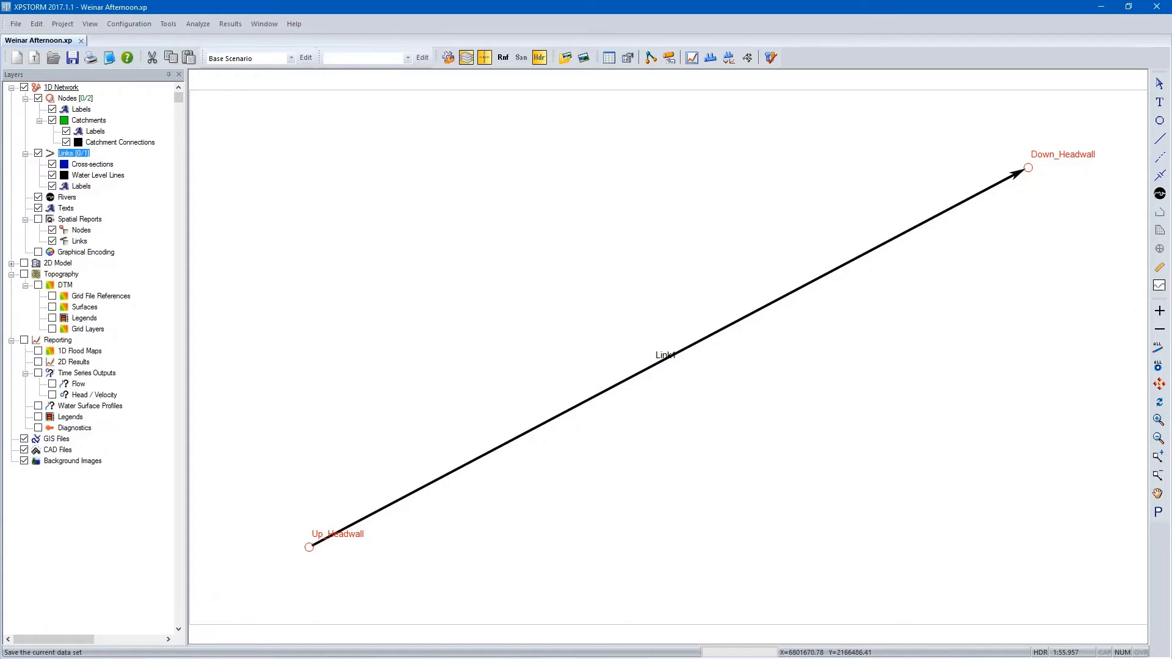
Import the existing terrain surface from the LandXML file Existing.xml in the DOT Project folder.
{"action": "left_click", "coordinate": [16, 24]}
{"action": "mouse_move", "coordinate": [52, 203]}
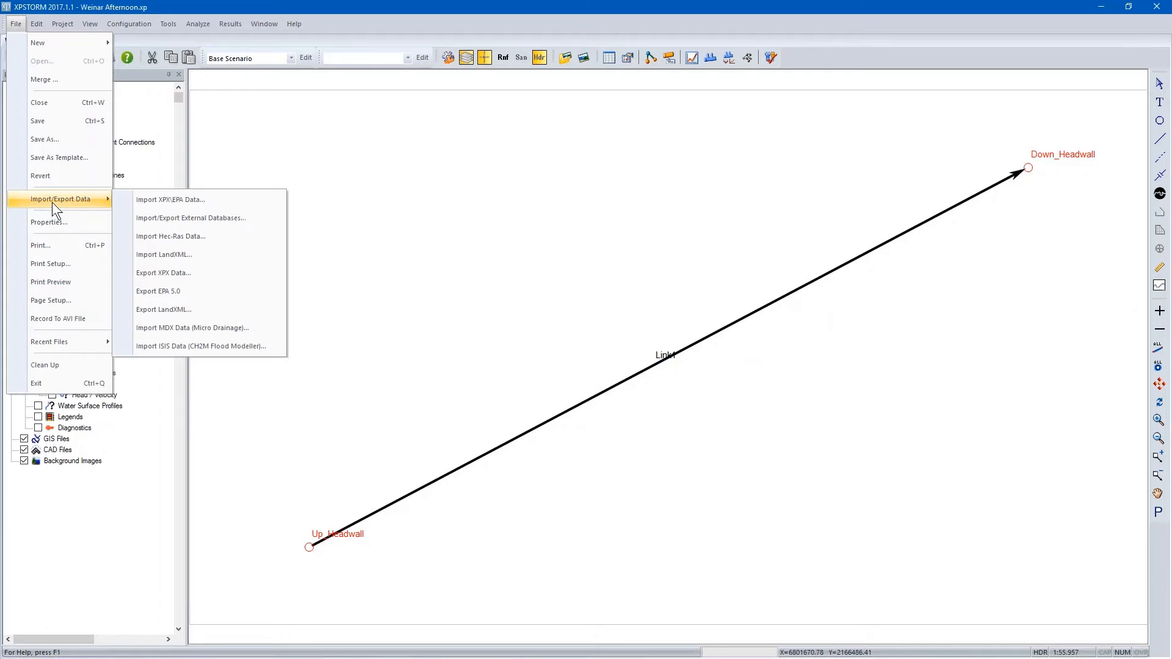
{"action": "left_click", "coordinate": [189, 255]}
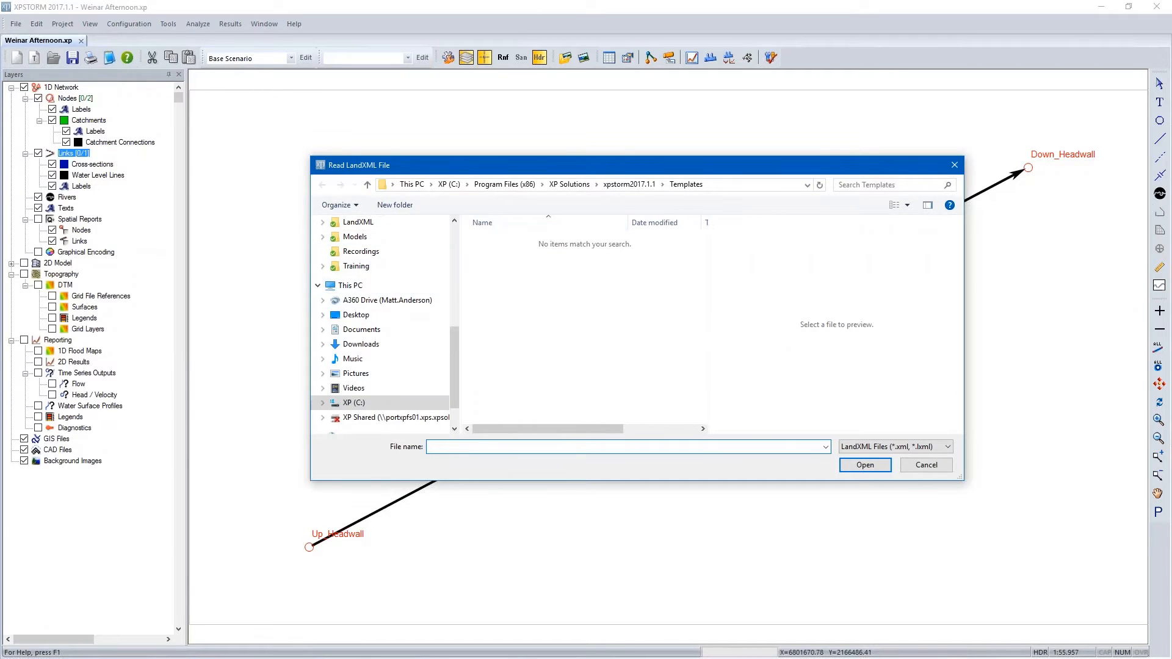
{"action": "scroll", "coordinate": [407, 278], "scroll_direction": "up", "scroll_amount": 5}
{"action": "scroll", "coordinate": [409, 278], "scroll_direction": "up", "scroll_amount": 2}
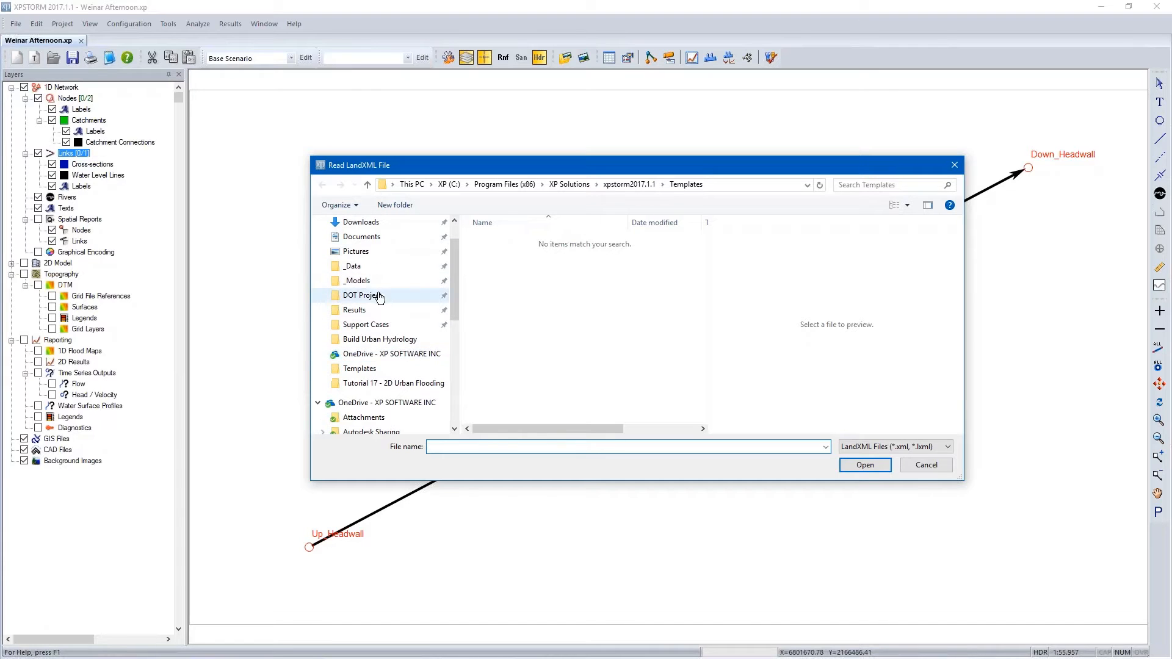
{"action": "left_click", "coordinate": [388, 295]}
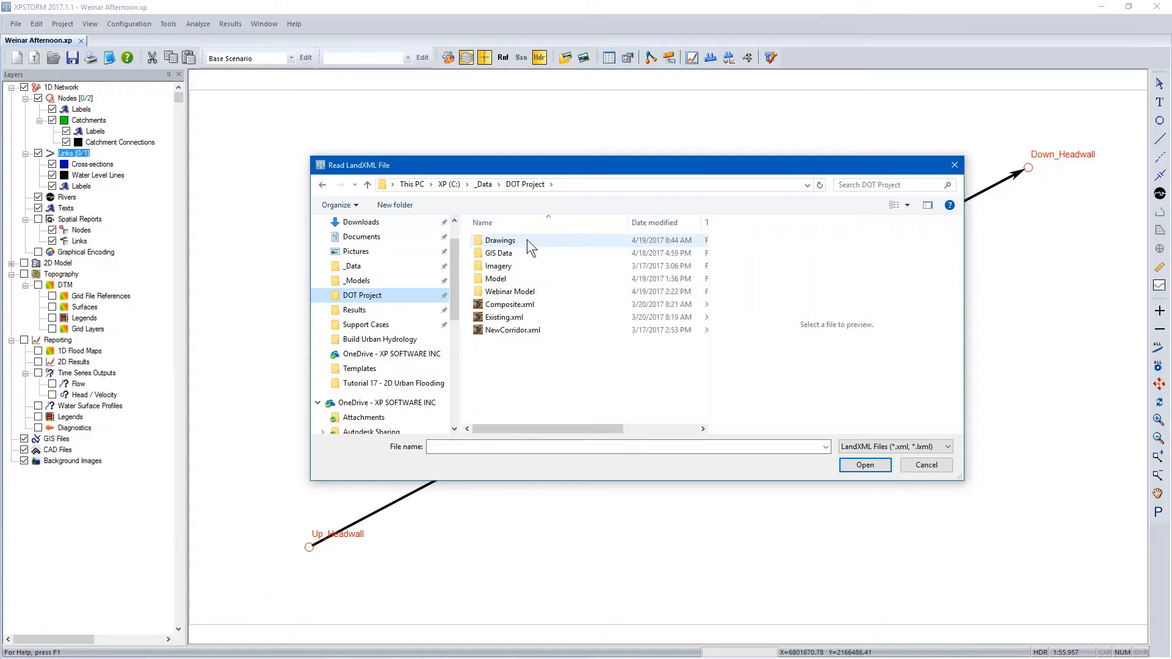
{"action": "left_click", "coordinate": [486, 319]}
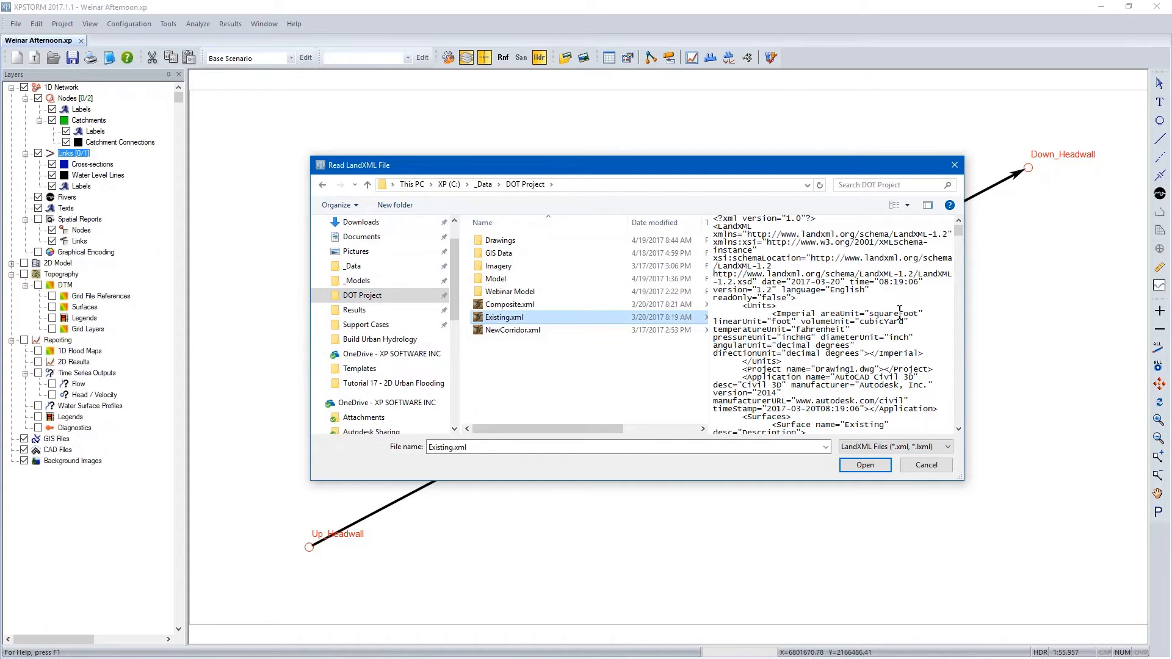
{"action": "left_click", "coordinate": [871, 465]}
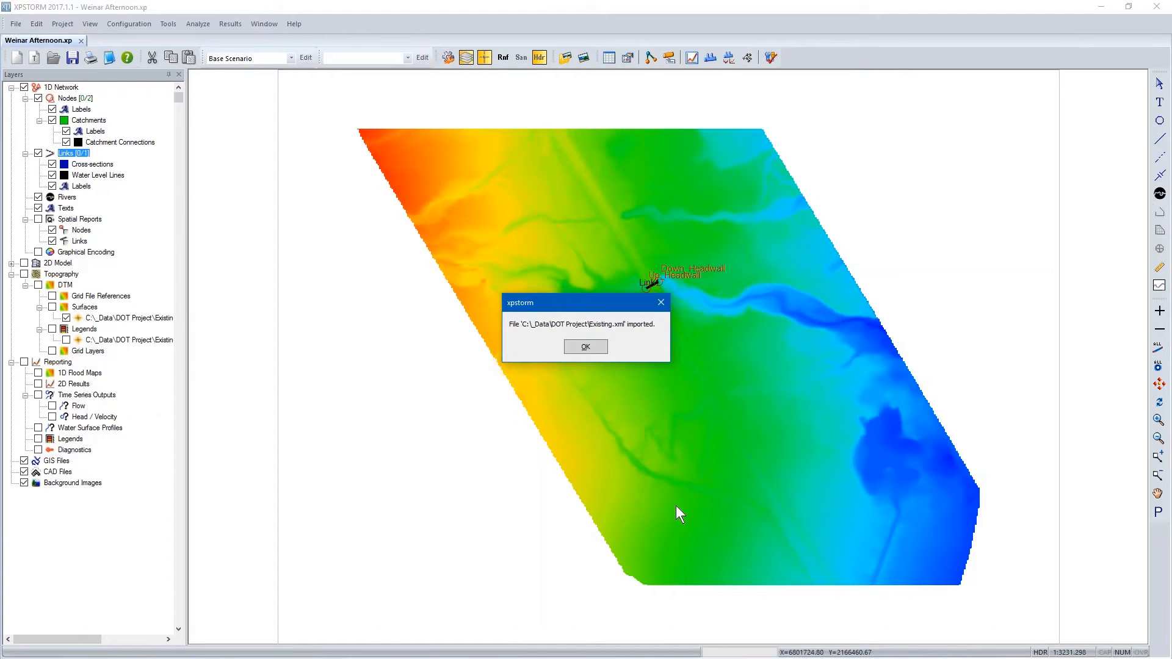
{"action": "left_click", "coordinate": [585, 348]}
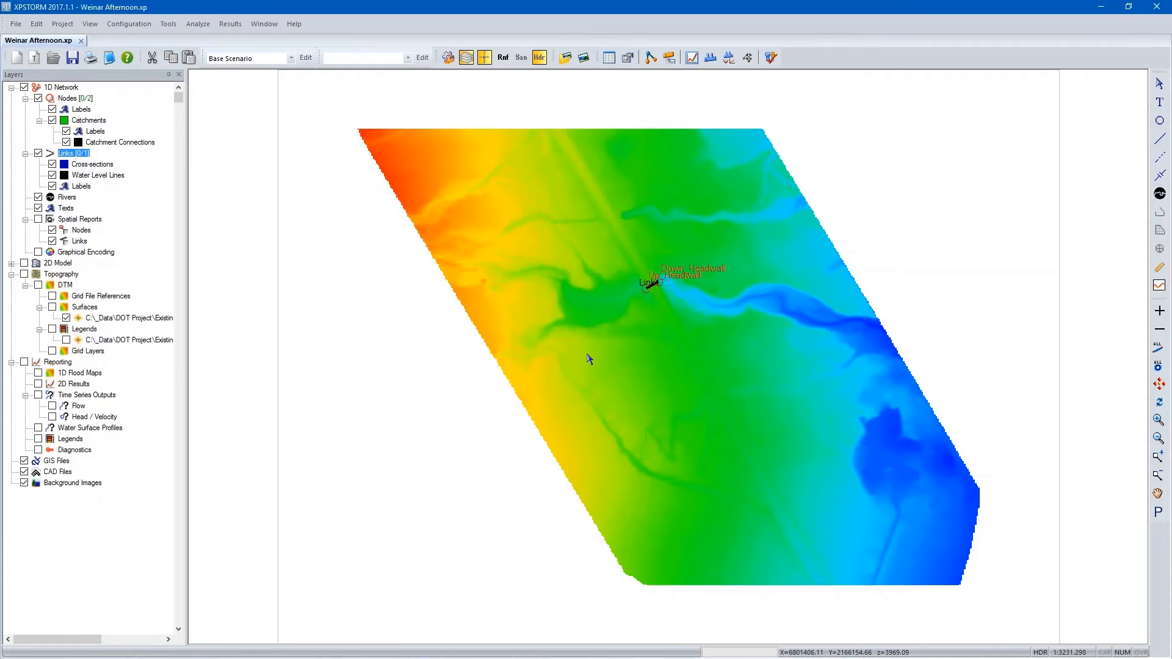
Display the existing terrain surface without colour fill, showing major contours at 10 and minor contours at 2.
{"action": "right_click", "coordinate": [152, 318]}
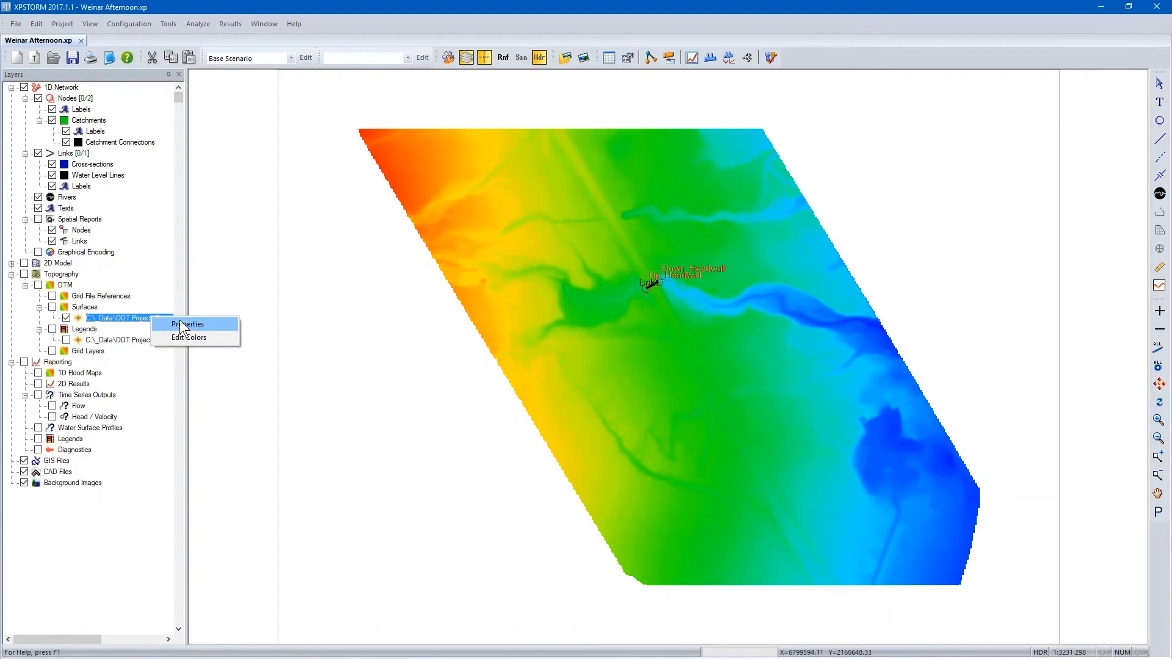
{"action": "left_click", "coordinate": [183, 324]}
{"action": "left_click_drag", "start_coordinate": [215, 51], "coordinate": [586, 110]}
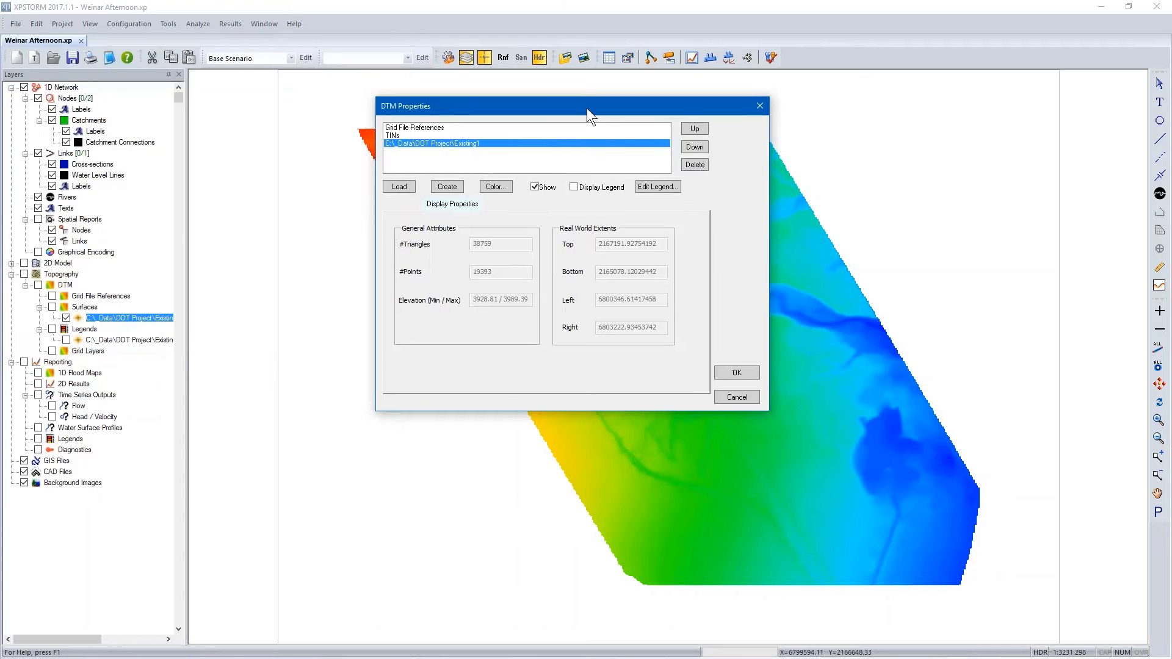
{"action": "left_click", "coordinate": [468, 206]}
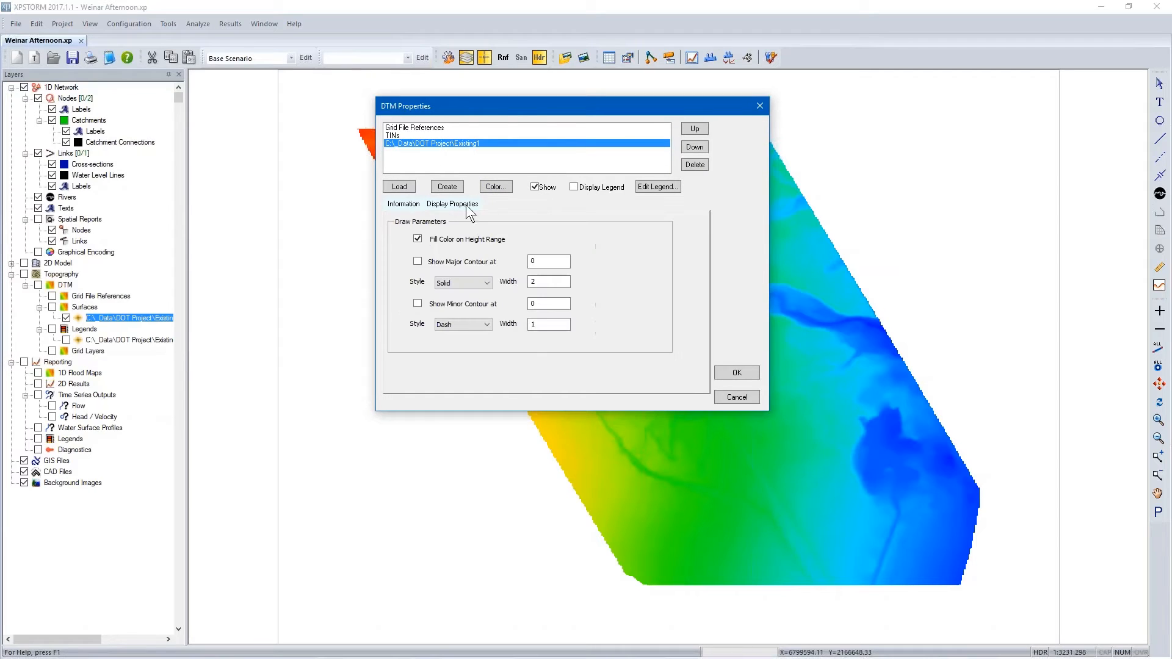
{"action": "left_click", "coordinate": [444, 240]}
{"action": "left_click", "coordinate": [437, 261]}
{"action": "left_click", "coordinate": [543, 261]}
{"action": "type", "text": "10"}
{"action": "left_click", "coordinate": [422, 303]}
{"action": "key", "text": "BackSpace"}
{"action": "type", "text": "2"}
{"action": "left_click", "coordinate": [736, 372]}
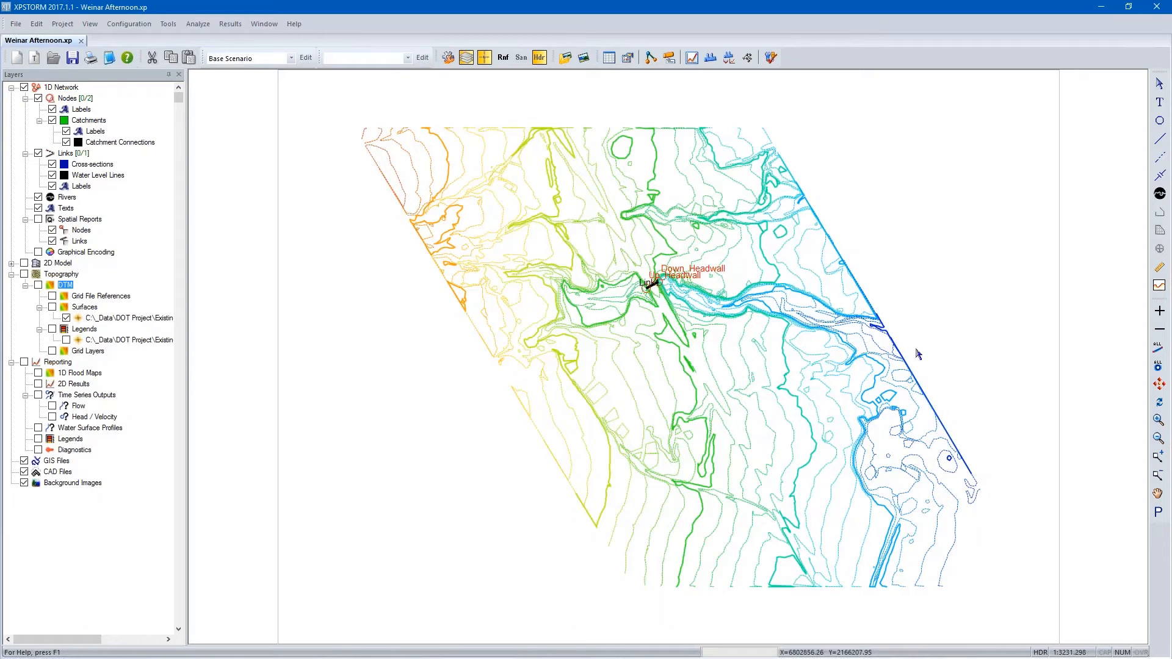
Add a new grid layer named TIN under the topography's Grid Layers.
{"action": "left_click", "coordinate": [1158, 421]}
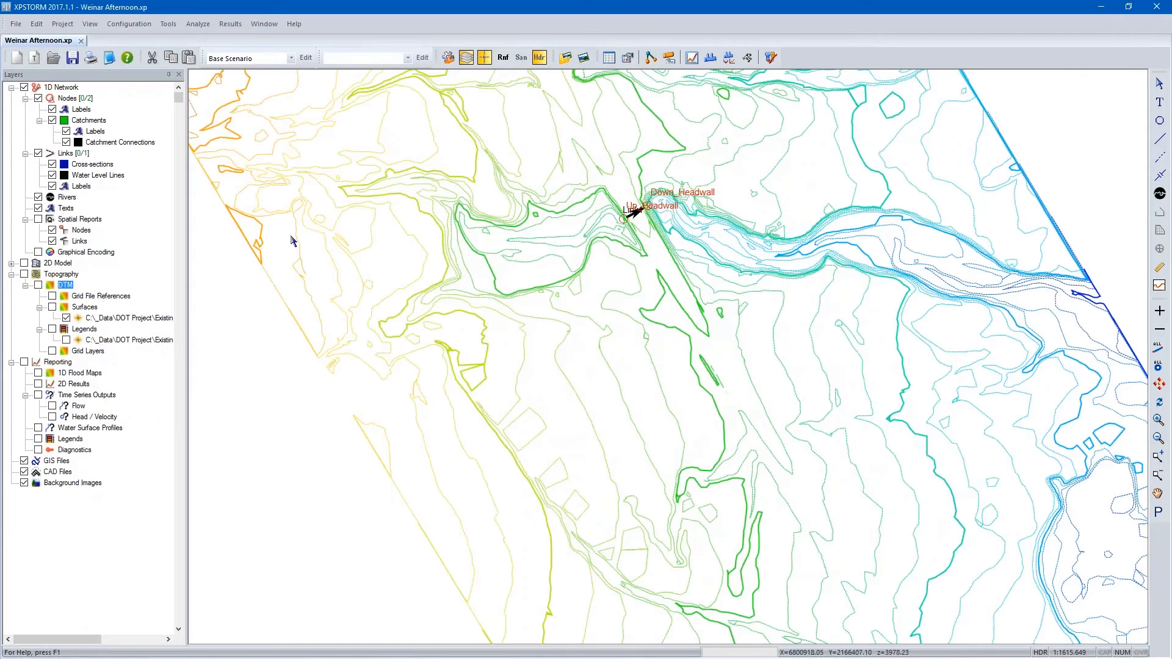
{"action": "left_click", "coordinate": [1158, 456]}
{"action": "left_click_drag", "start_coordinate": [434, 118], "coordinate": [787, 416]}
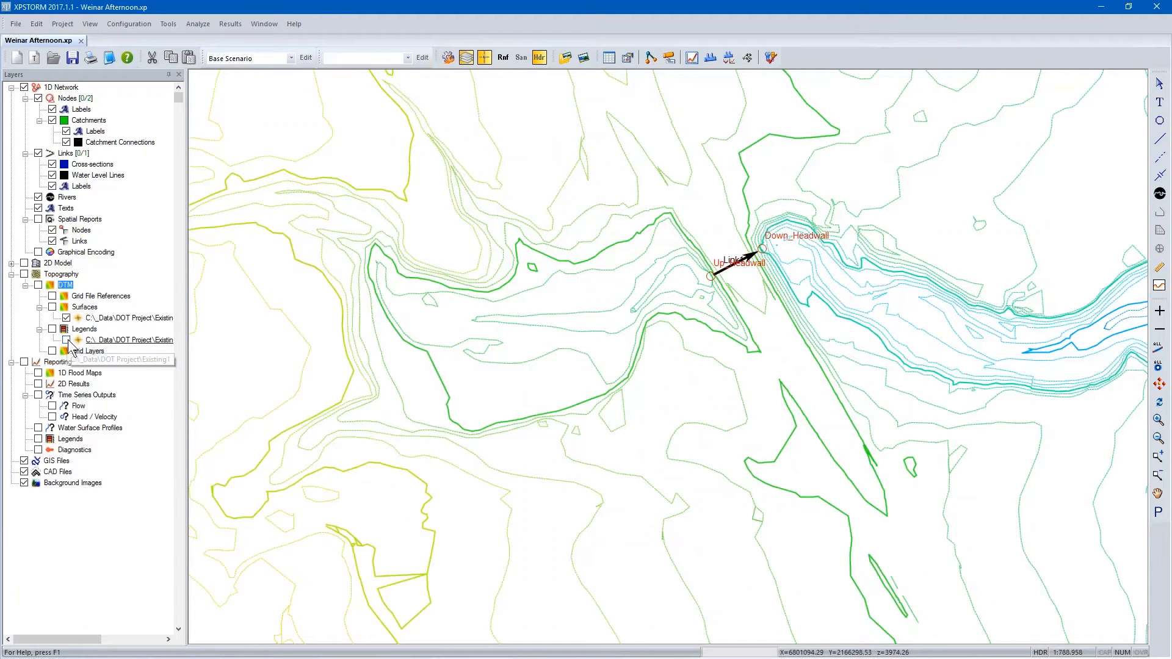
{"action": "left_click", "coordinate": [85, 351]}
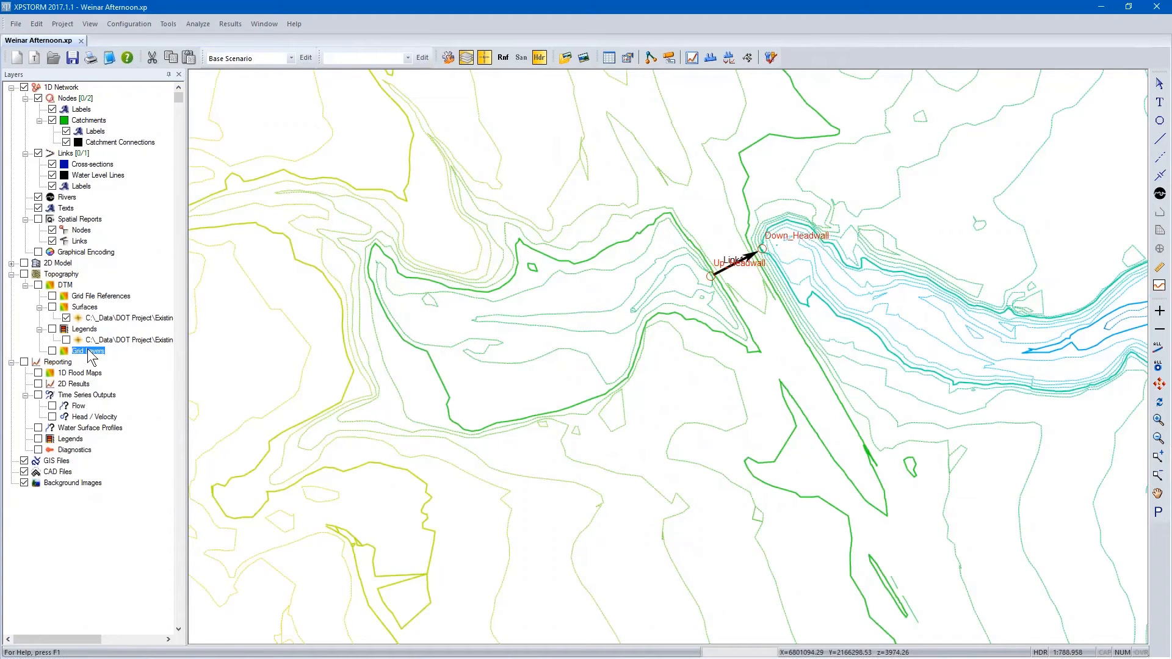
{"action": "right_click", "coordinate": [89, 351]}
{"action": "left_click", "coordinate": [129, 359]}
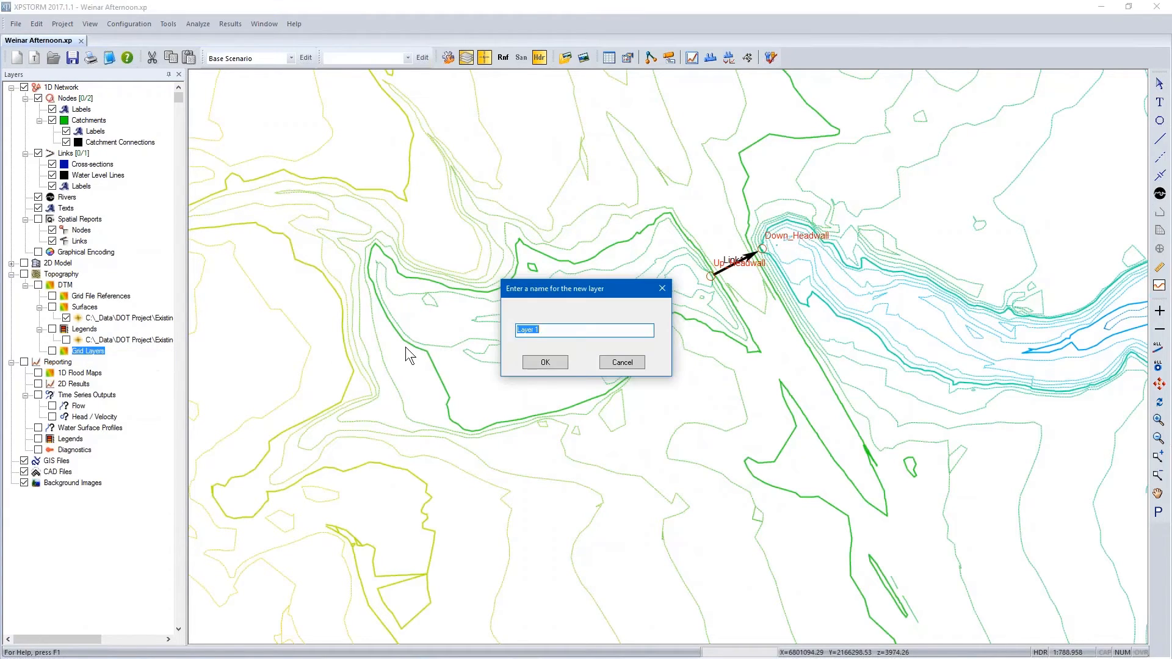
{"action": "type", "text": "TIN"}
{"action": "key", "text": "Return"}
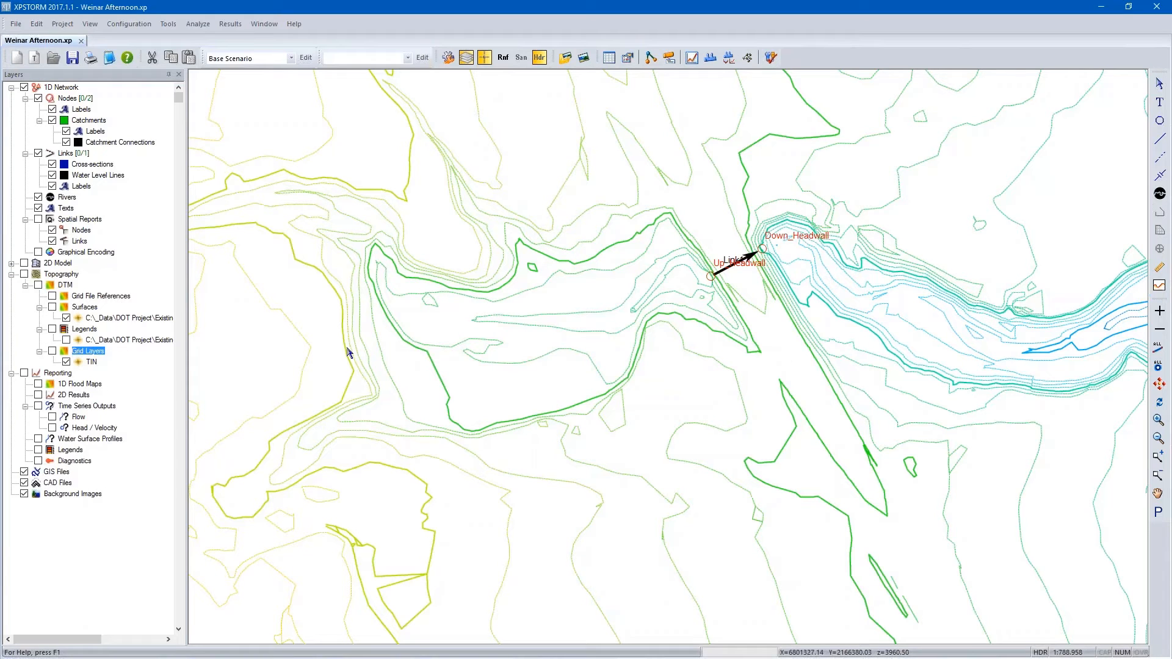
Draw a polygon on the TIN layer around the culvert and its upstream area to show the triangulation, and hide the layer.
{"action": "left_click", "coordinate": [90, 363]}
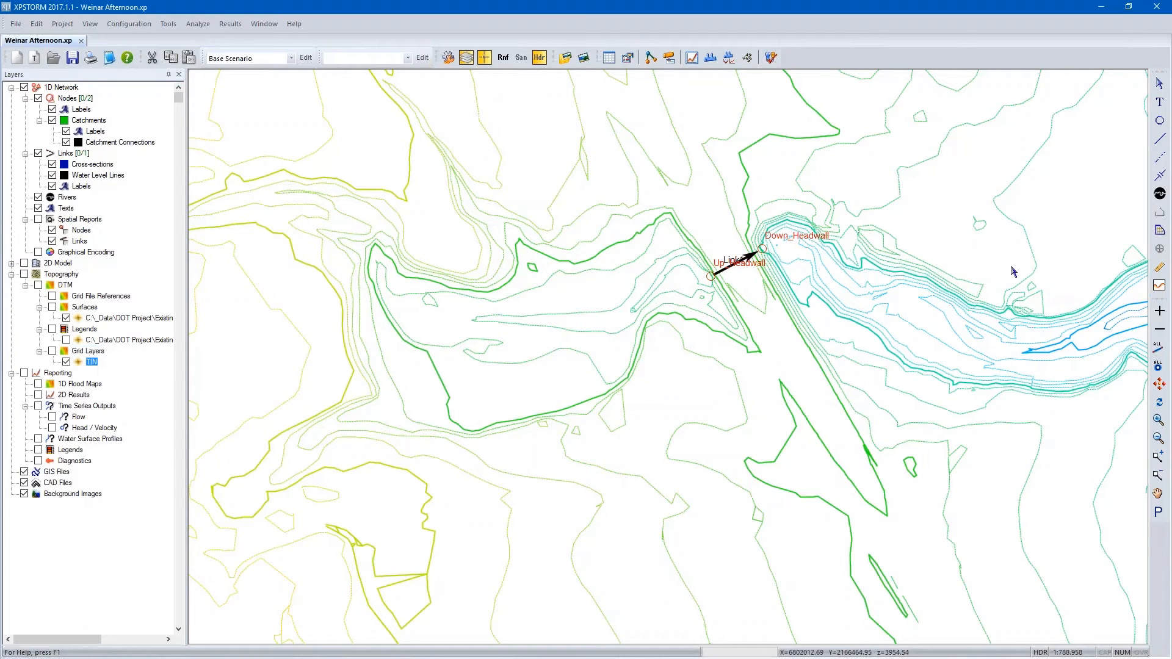
{"action": "left_click", "coordinate": [1160, 230]}
{"action": "left_click", "coordinate": [786, 120]}
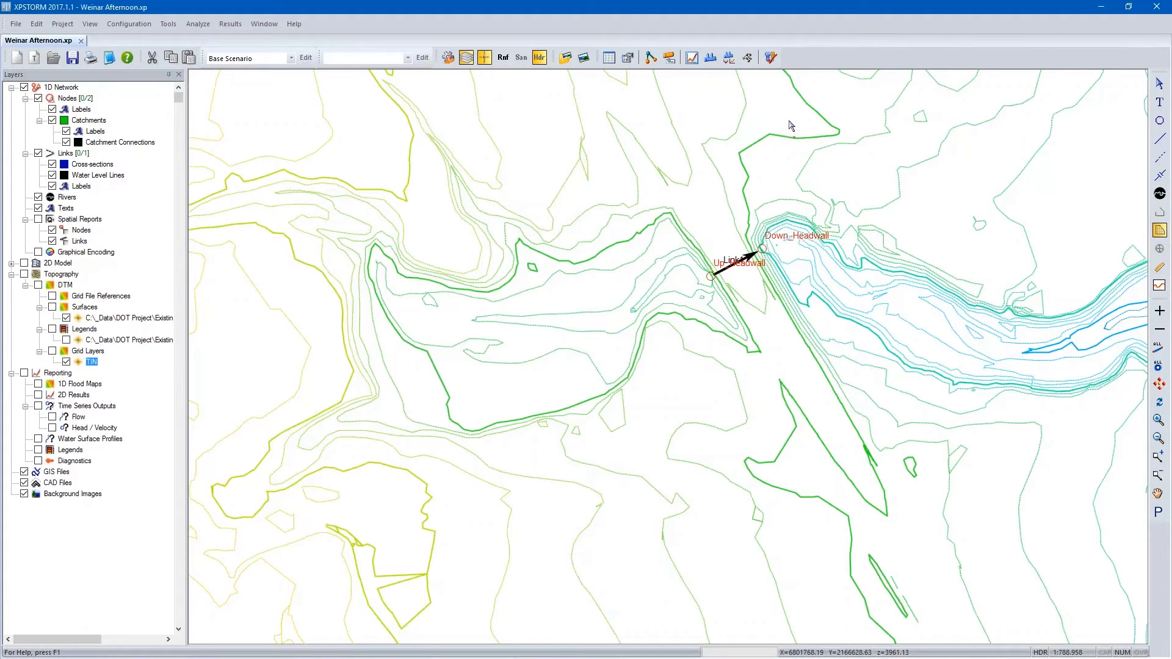
{"action": "left_click", "coordinate": [365, 164]}
{"action": "left_click", "coordinate": [340, 400]}
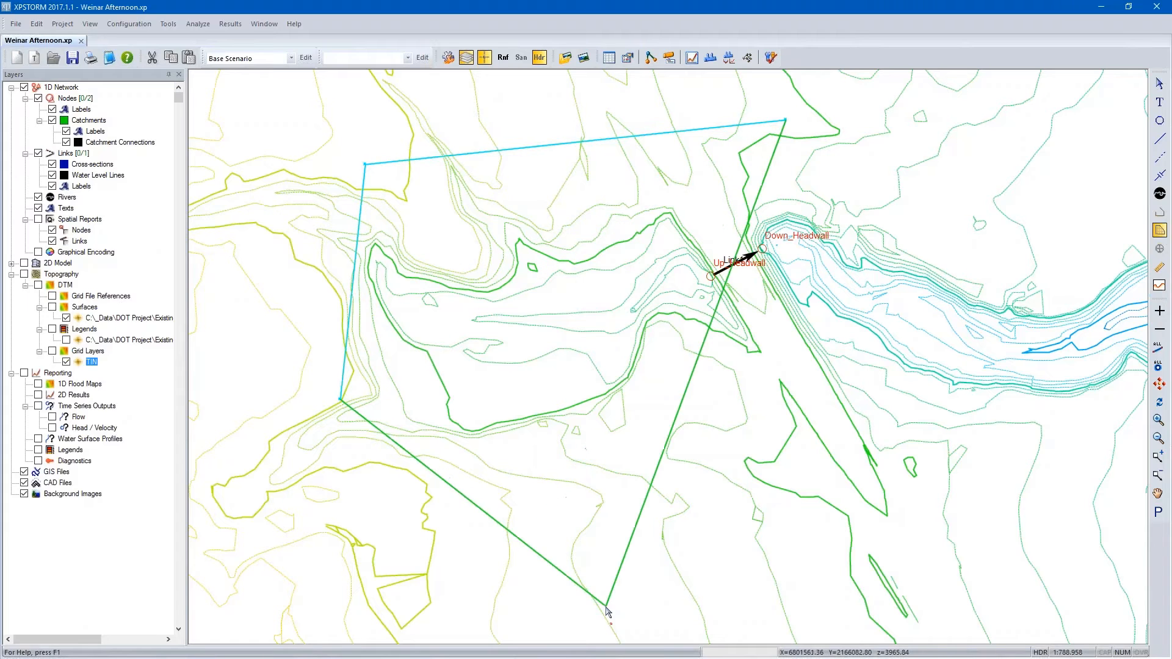
{"action": "left_click", "coordinate": [630, 595]}
{"action": "left_click", "coordinate": [1017, 480]}
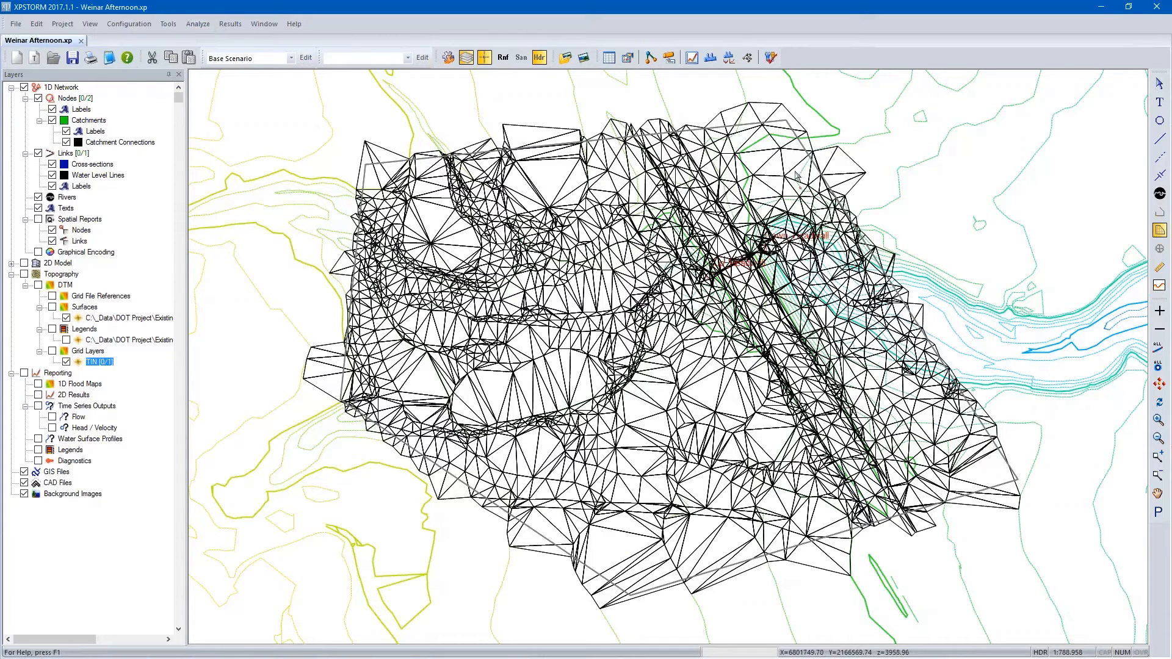
{"action": "left_click", "coordinate": [65, 362]}
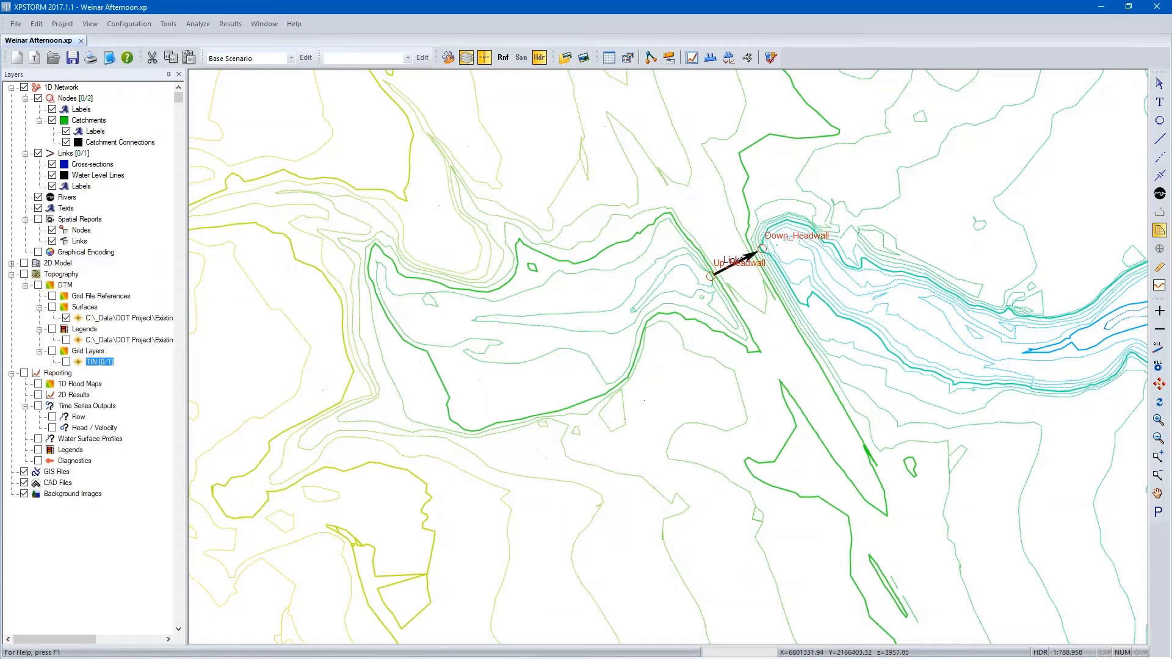
Set the ponding option of the Up_Headwall node to Link Invert to 2D, keeping its elevations.
{"action": "left_click", "coordinate": [710, 277]}
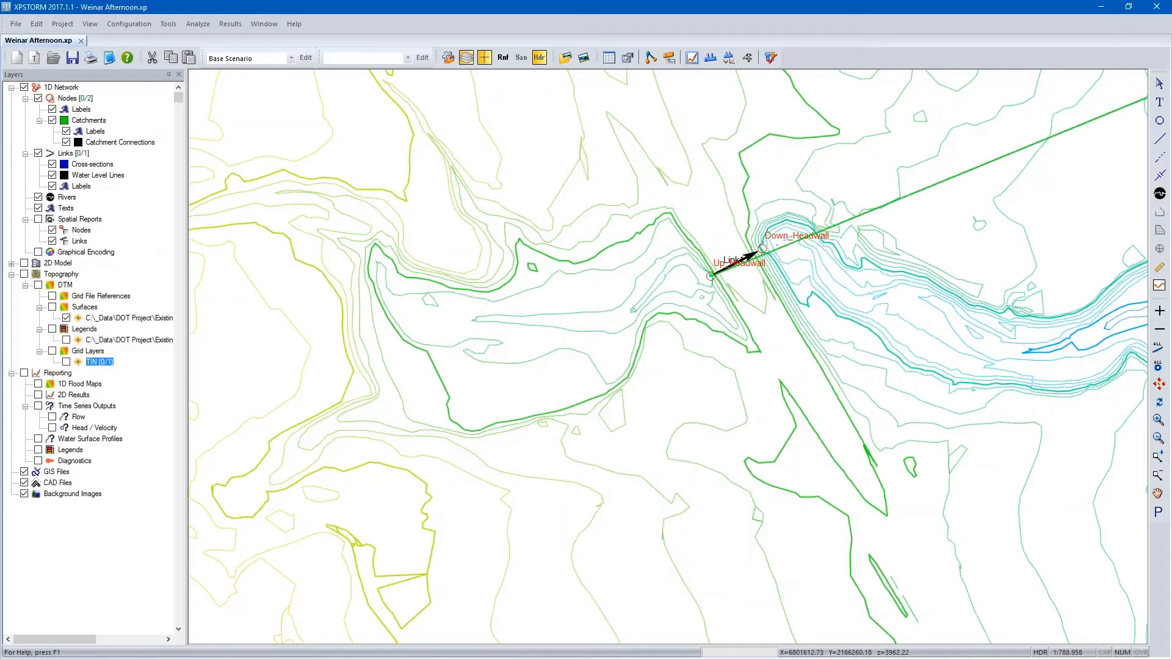
{"action": "left_click", "coordinate": [75, 98]}
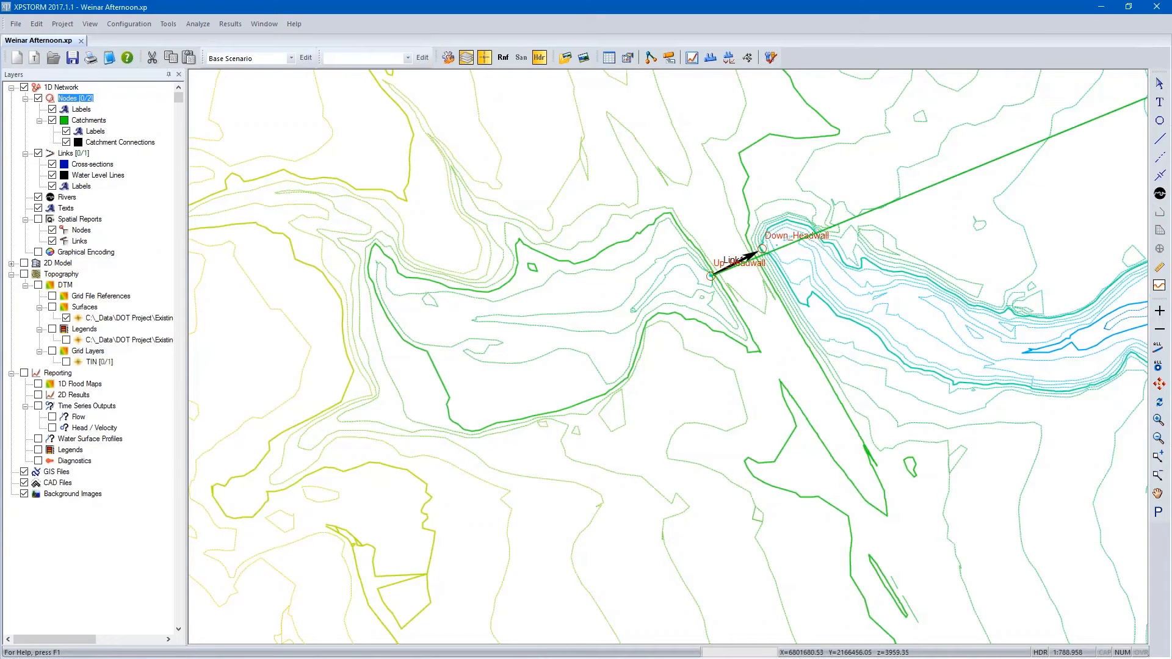
{"action": "double_click", "coordinate": [710, 276]}
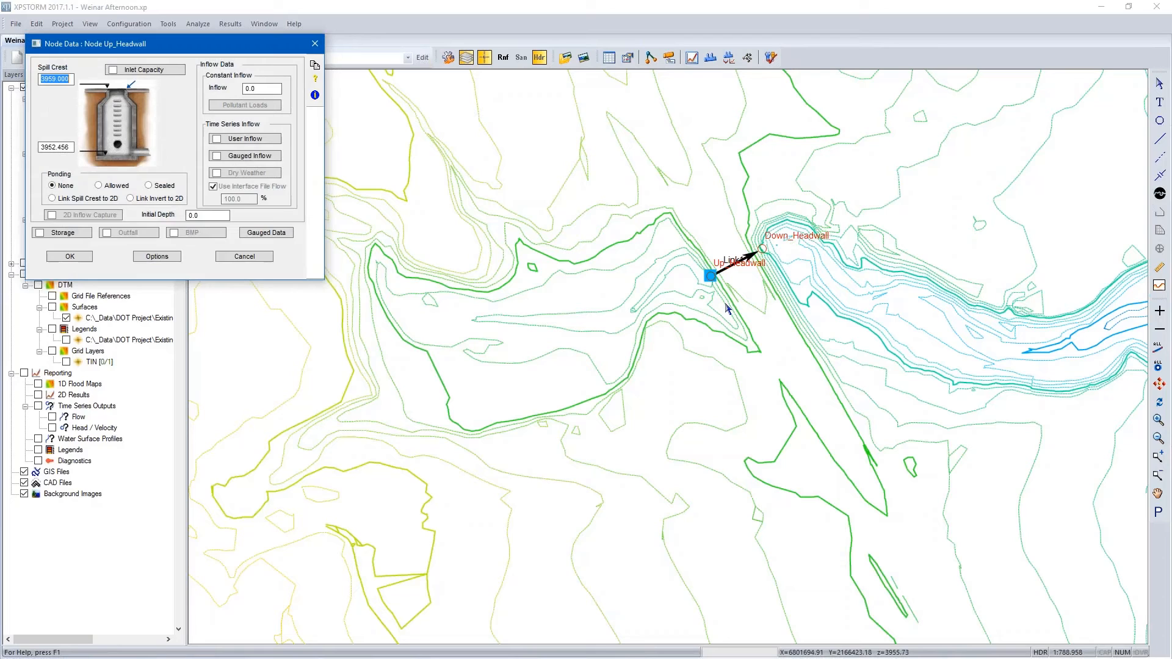
{"action": "left_click_drag", "start_coordinate": [195, 48], "coordinate": [523, 139]}
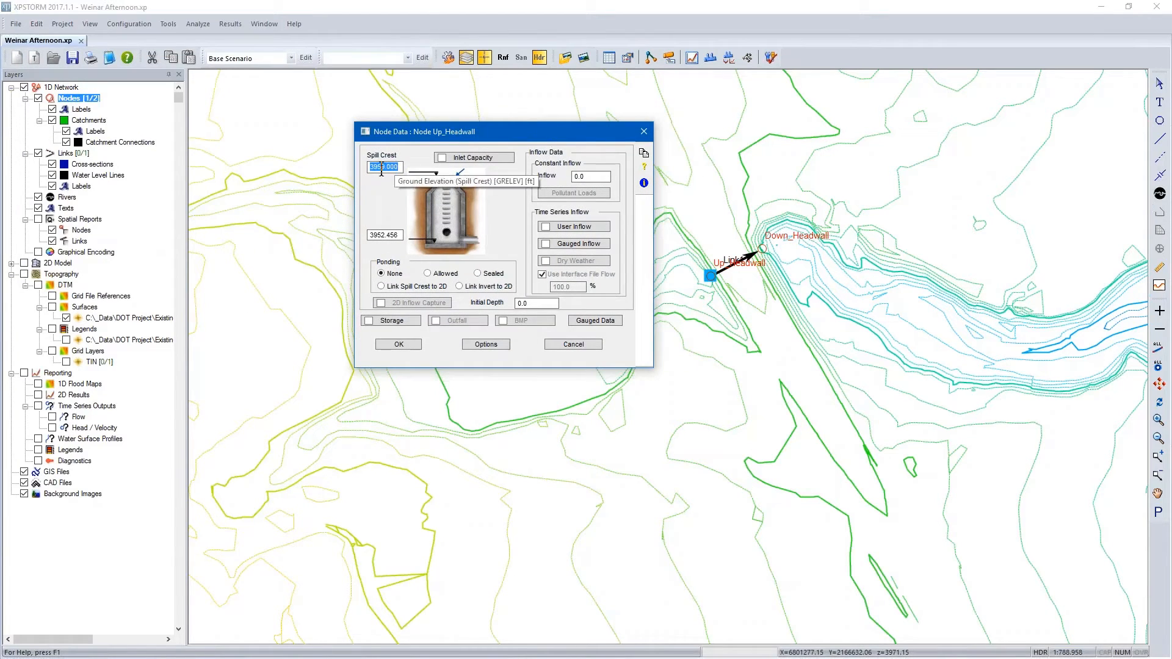
{"action": "left_click", "coordinate": [378, 231]}
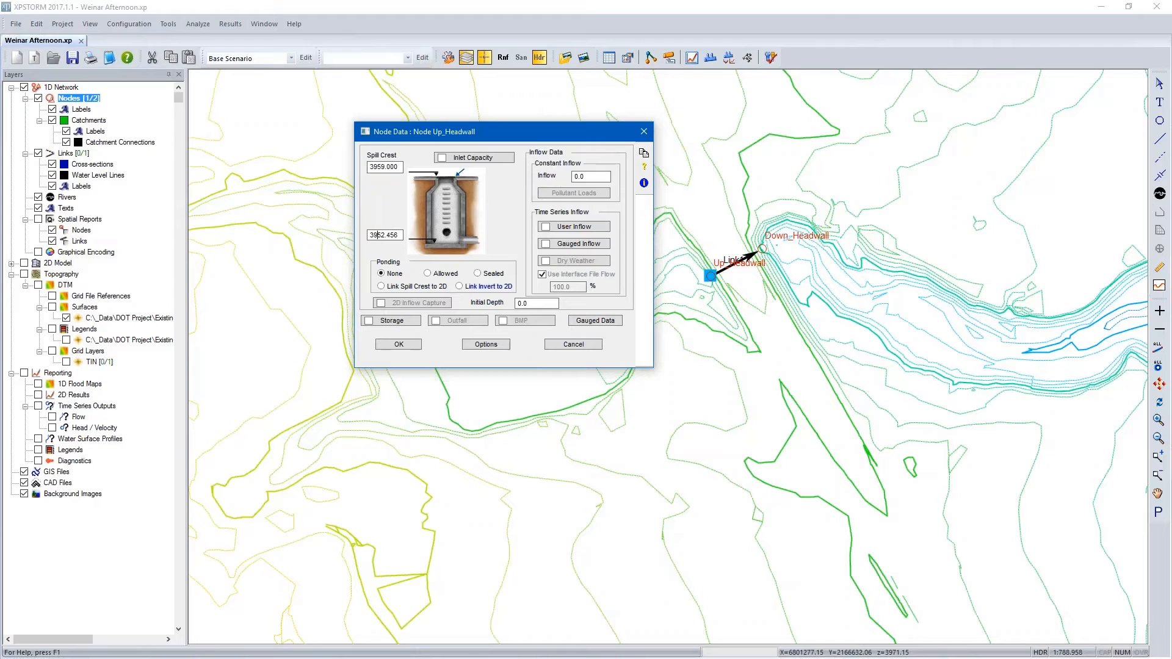
{"action": "left_click", "coordinate": [502, 294]}
{"action": "left_click", "coordinate": [398, 344]}
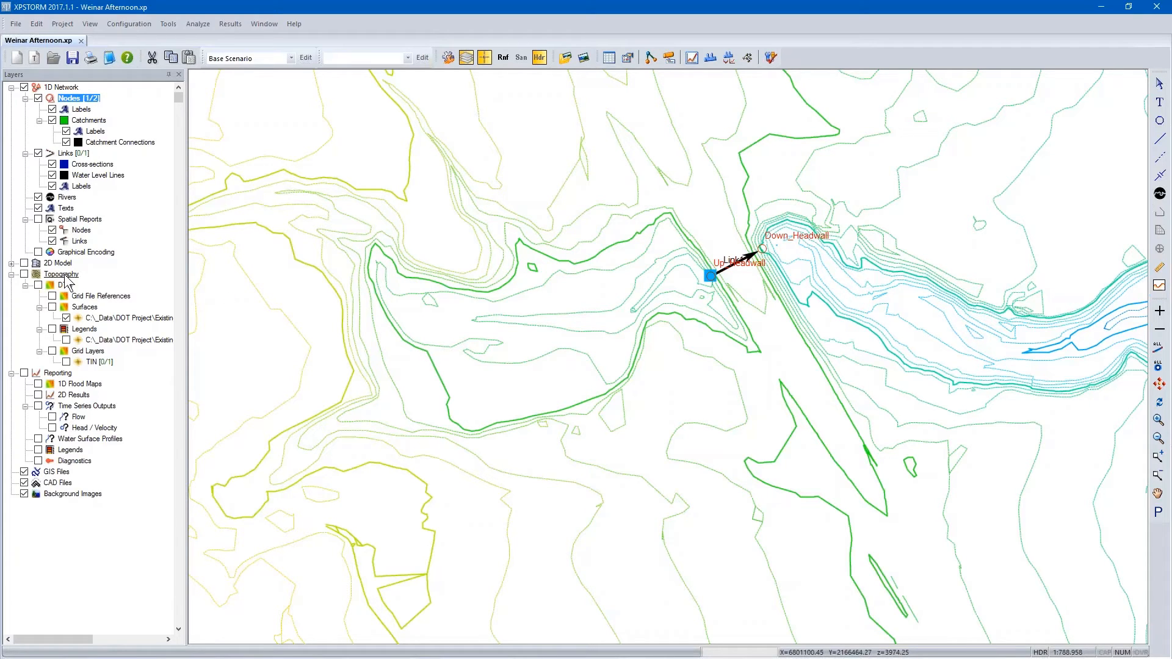
Expand the 2D Model layers and load the CAD file New Road Design.dwg from the project's Drawings folder.
{"action": "left_click", "coordinate": [12, 275]}
{"action": "left_click", "coordinate": [12, 275]}
{"action": "left_click", "coordinate": [12, 264]}
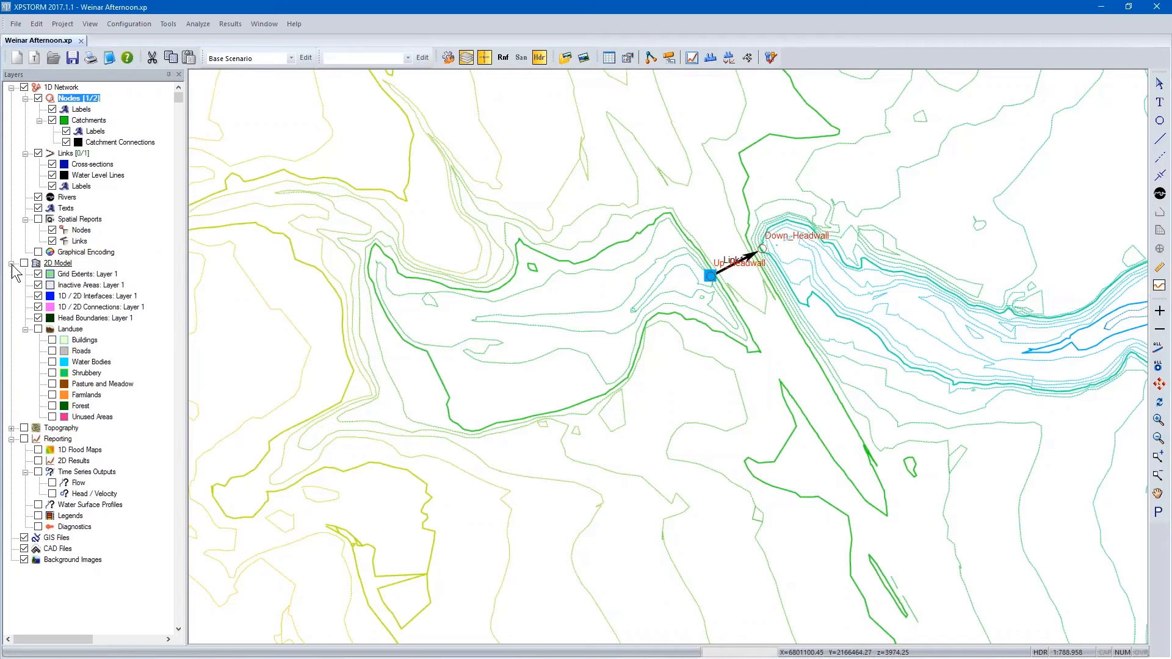
{"action": "left_click", "coordinate": [81, 352]}
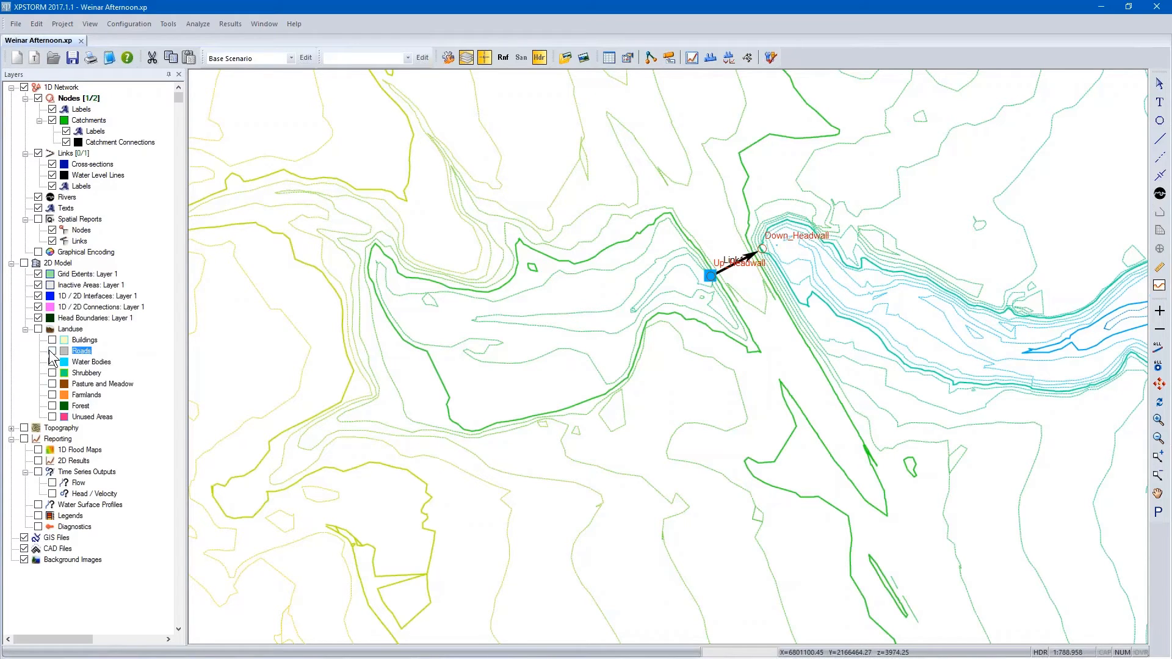
{"action": "right_click", "coordinate": [59, 548]}
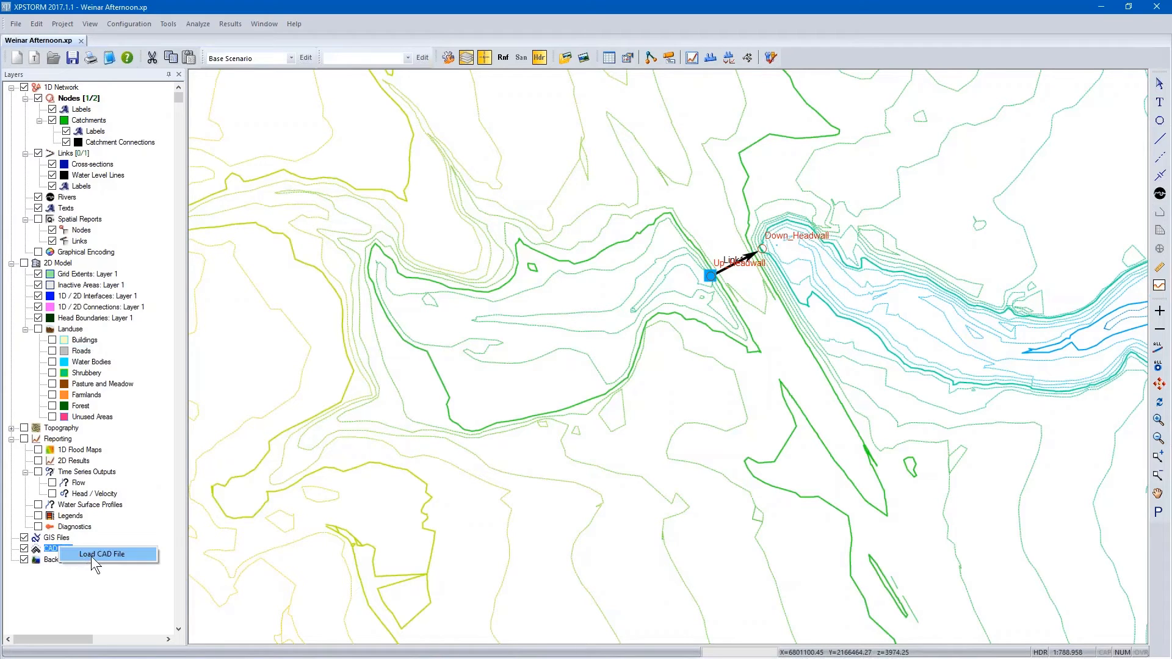
{"action": "left_click", "coordinate": [98, 554]}
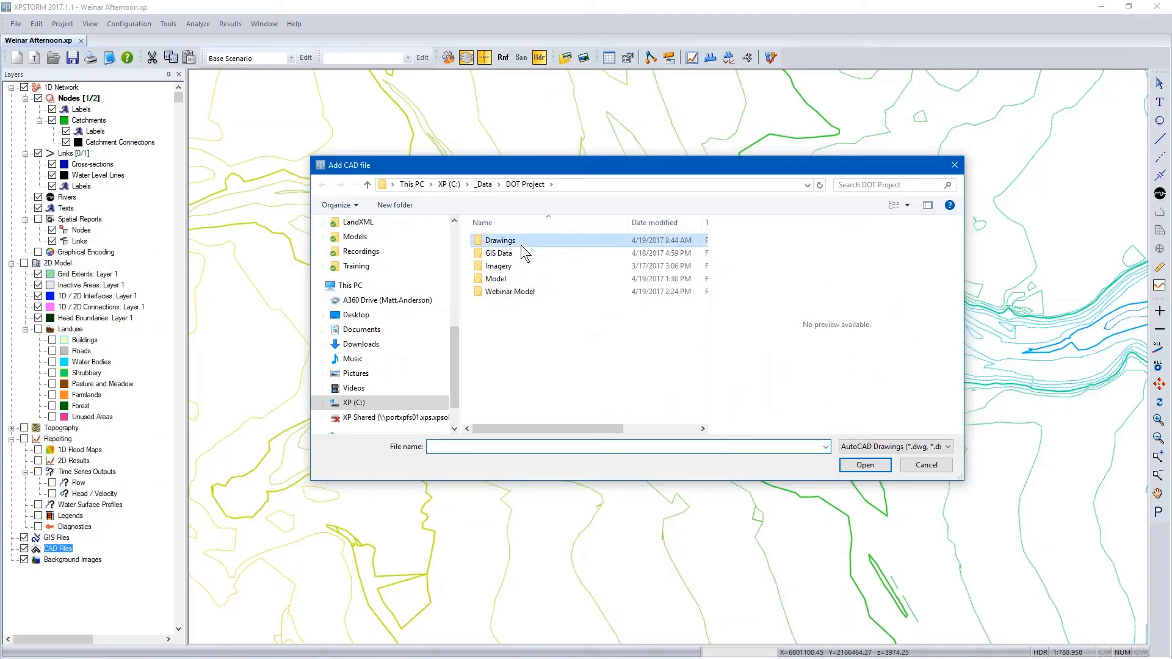
{"action": "double_click", "coordinate": [521, 244]}
{"action": "left_click", "coordinate": [532, 241]}
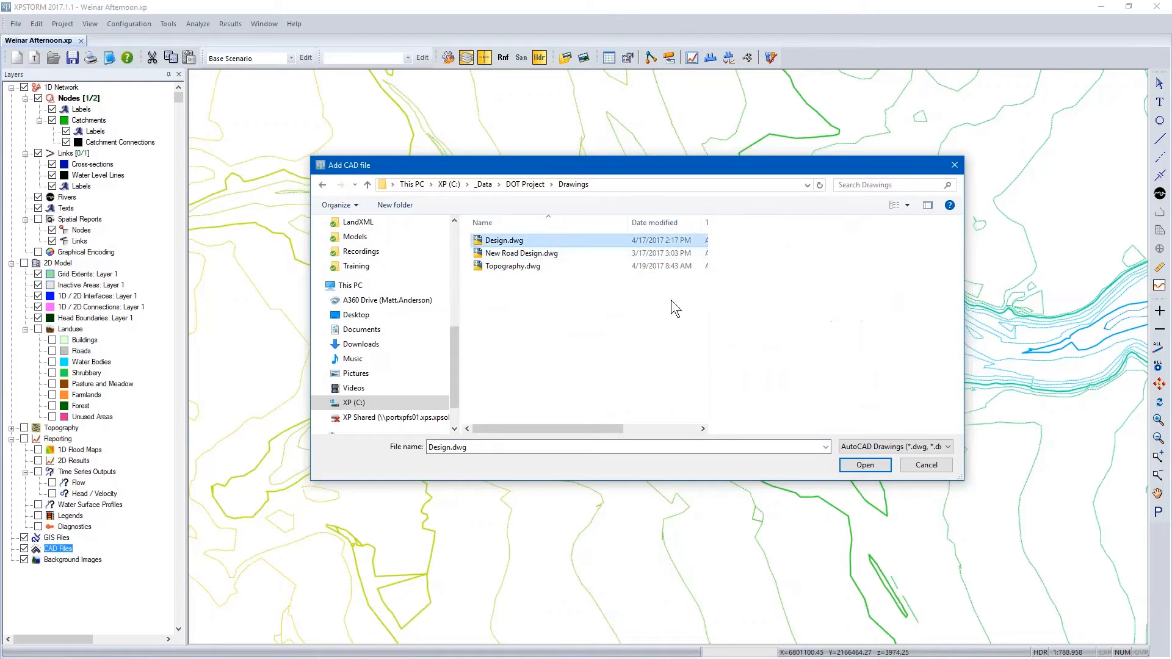
{"action": "left_click", "coordinate": [549, 255]}
{"action": "left_click", "coordinate": [866, 465]}
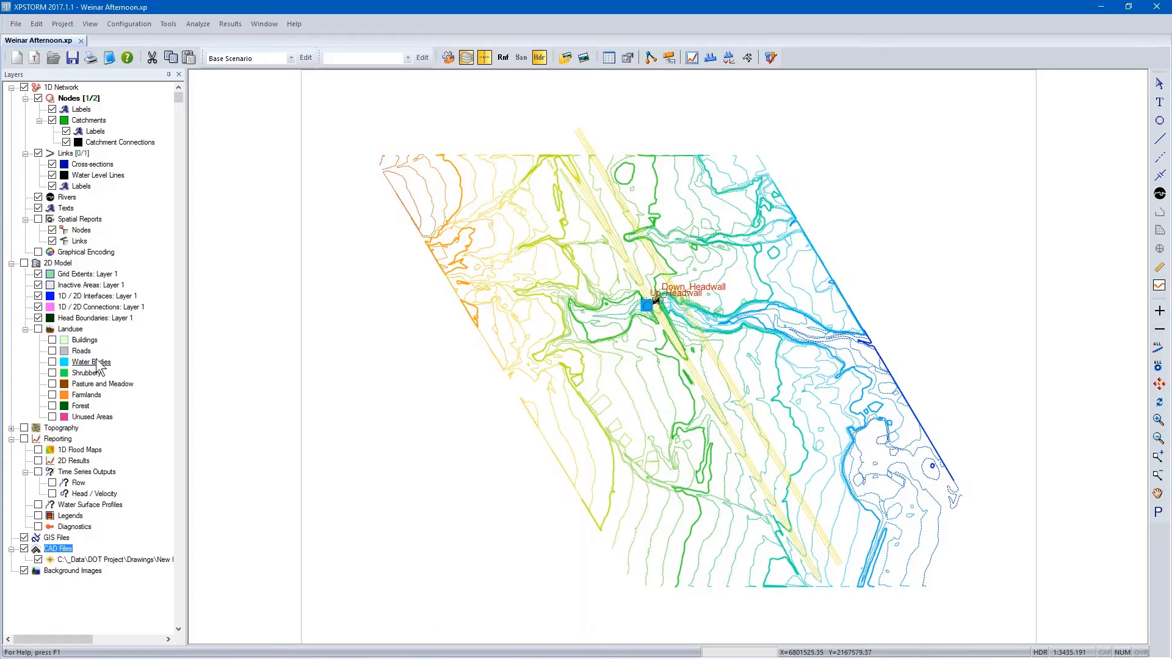
Show the Roads landuse layer and draw a road polygon along the CAD road strip that crosses the culvert.
{"action": "left_click", "coordinate": [52, 351]}
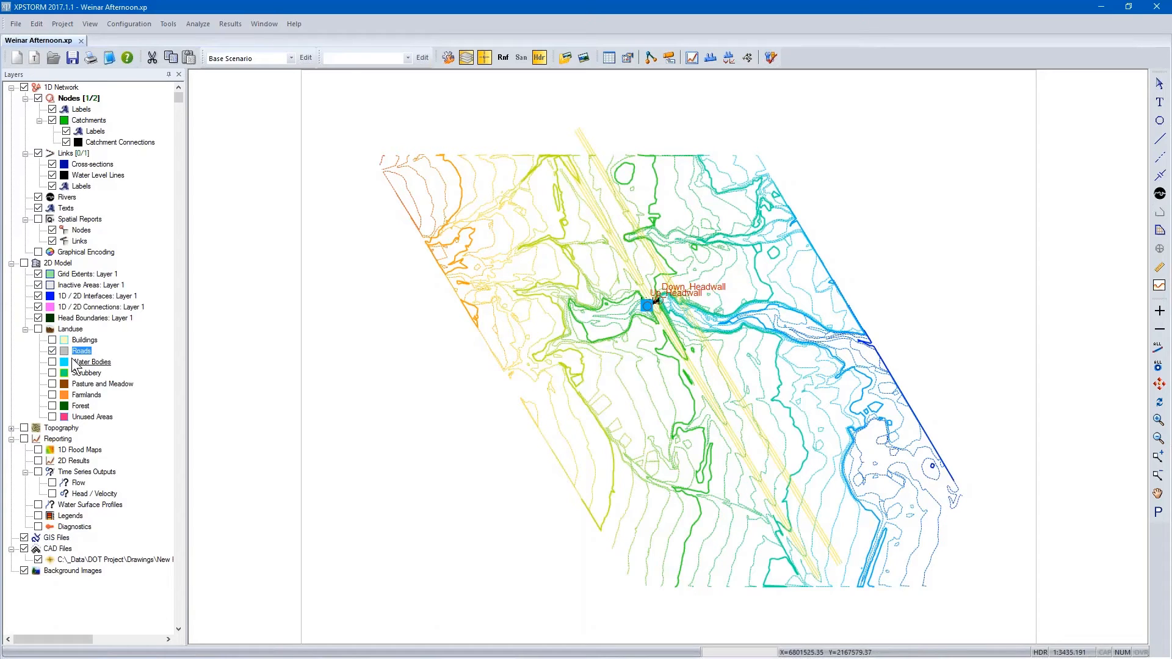
{"action": "right_click", "coordinate": [80, 352]}
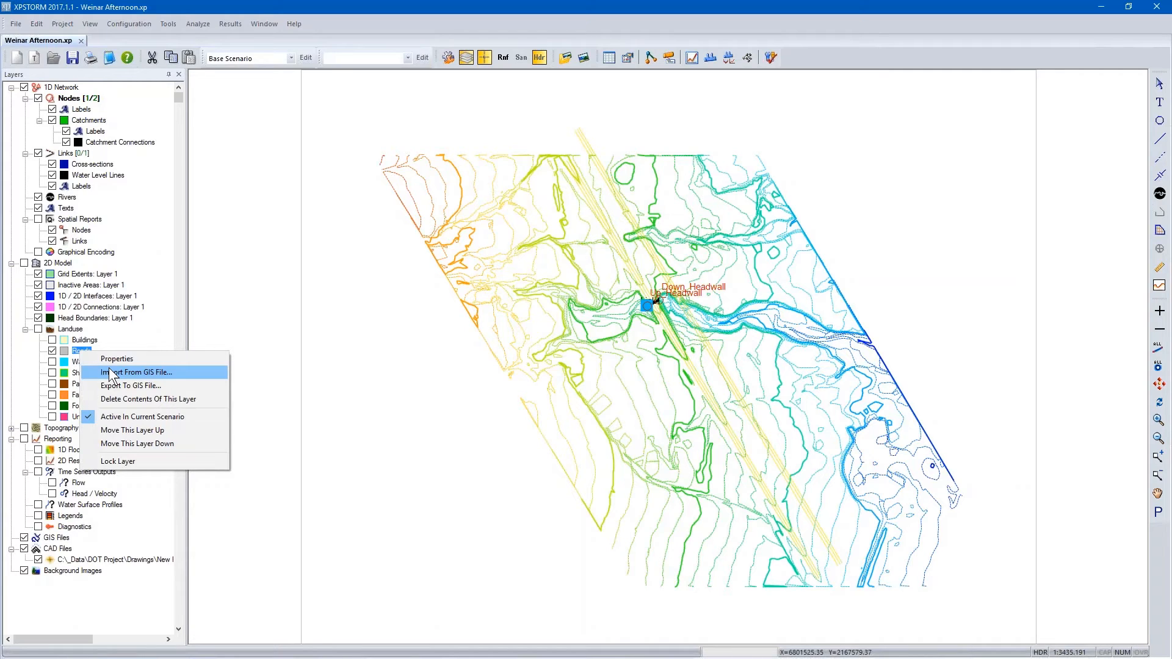
{"action": "left_click", "coordinate": [312, 365]}
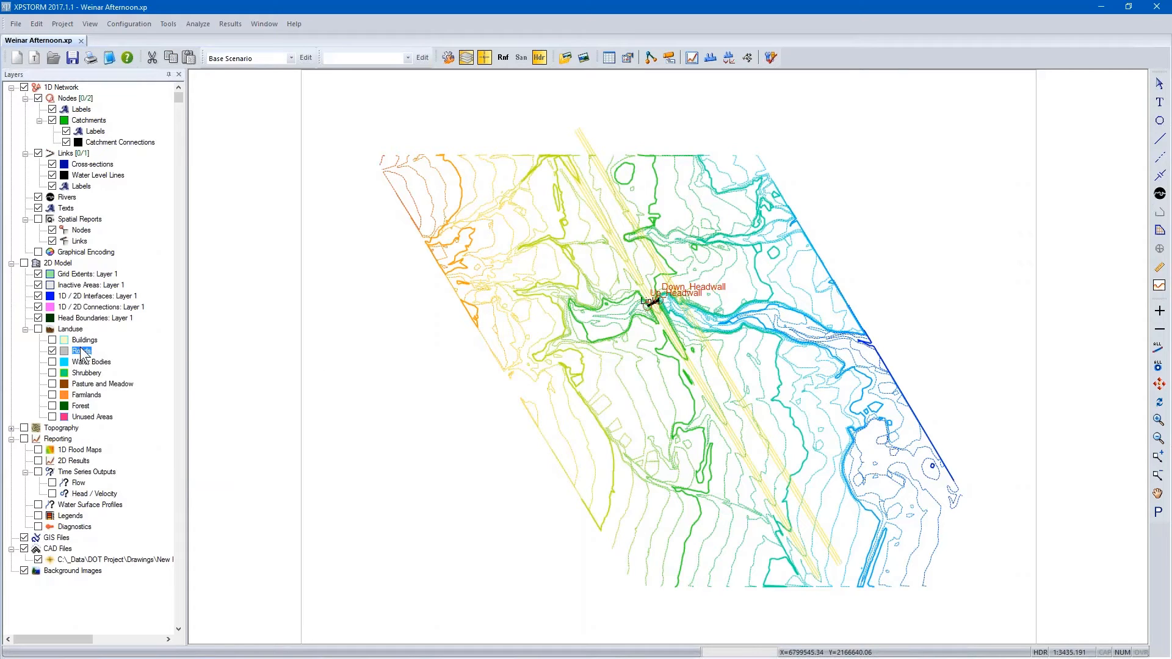
{"action": "left_click", "coordinate": [1160, 230]}
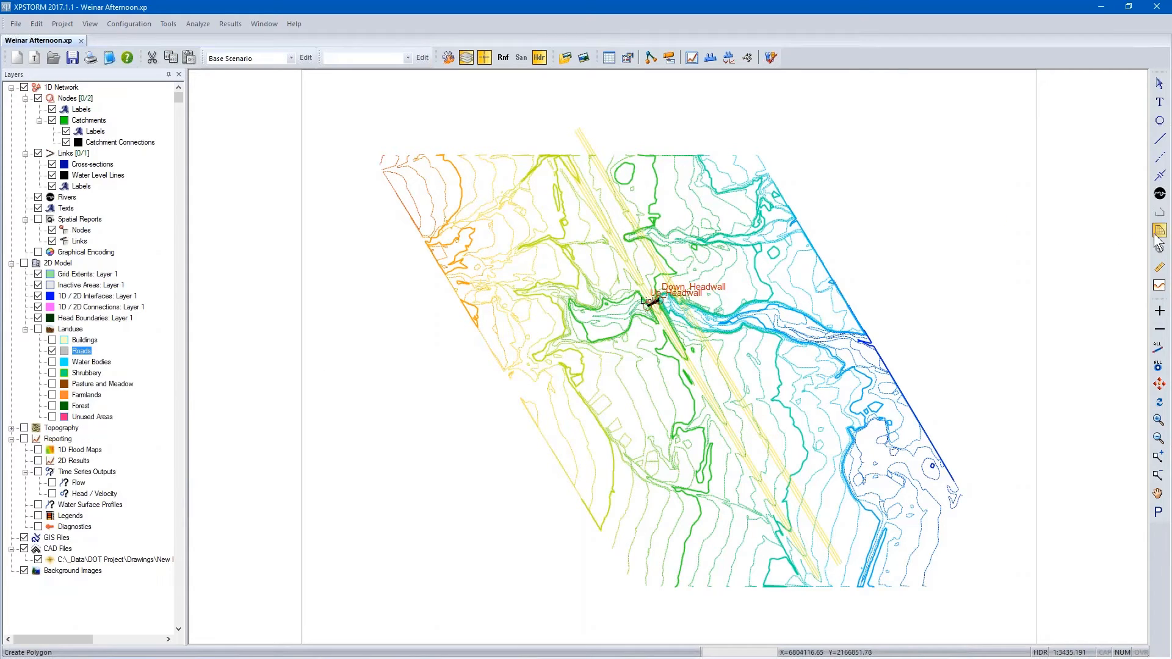
{"action": "left_click", "coordinate": [575, 156]}
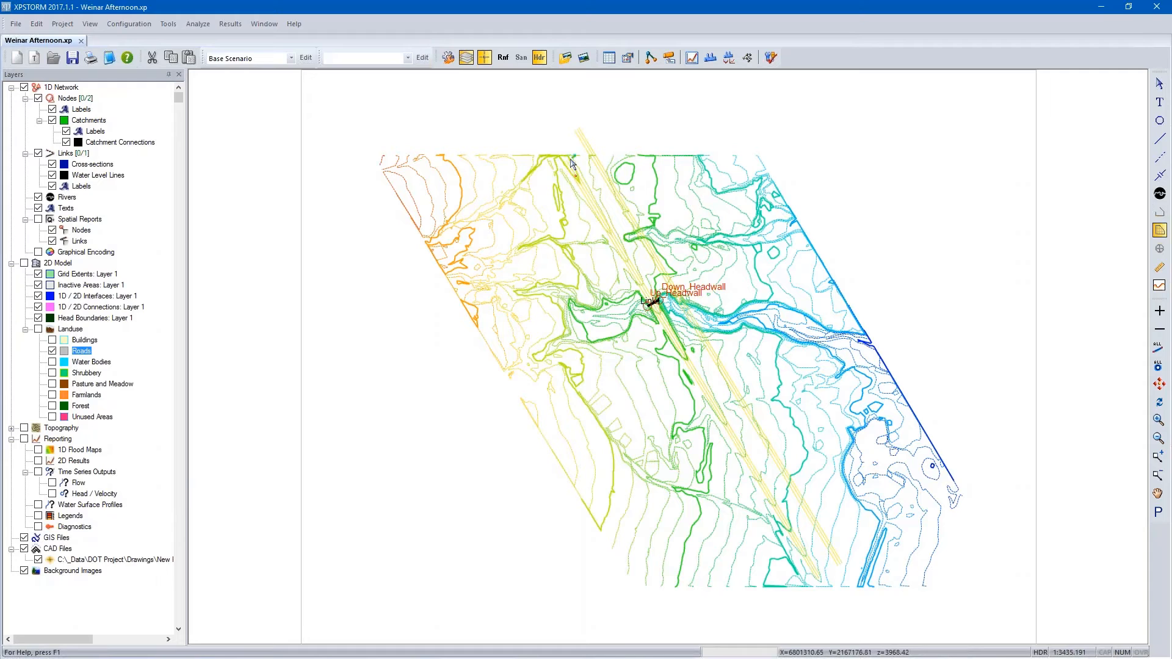
{"action": "left_click", "coordinate": [562, 161]}
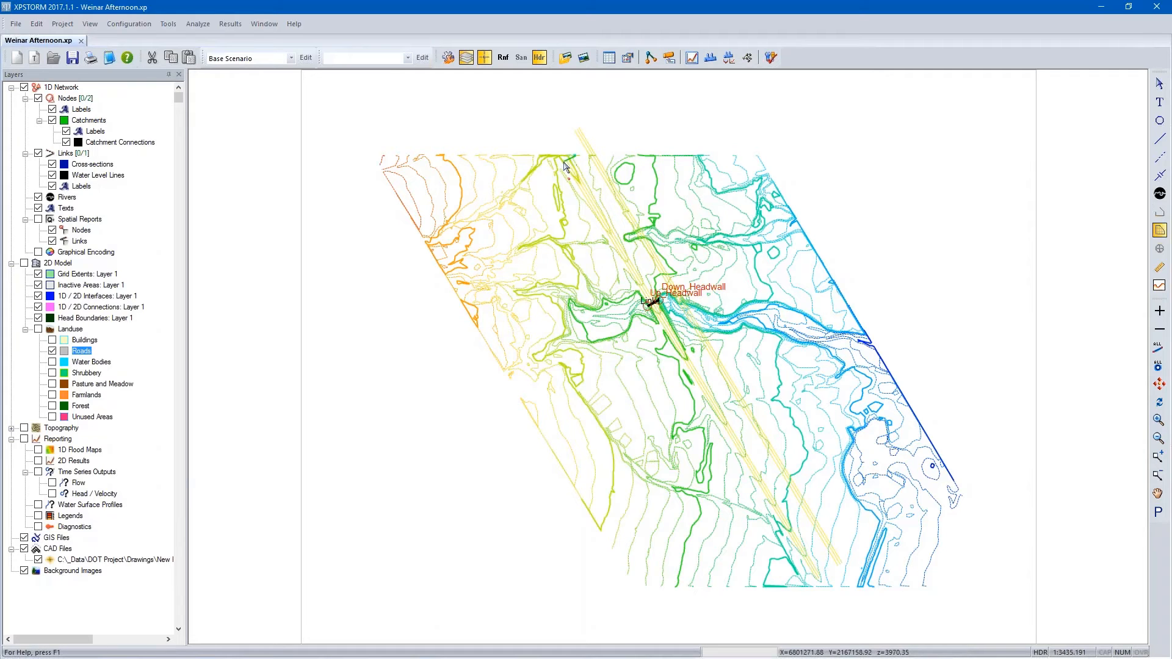
{"action": "double_click", "coordinate": [821, 577]}
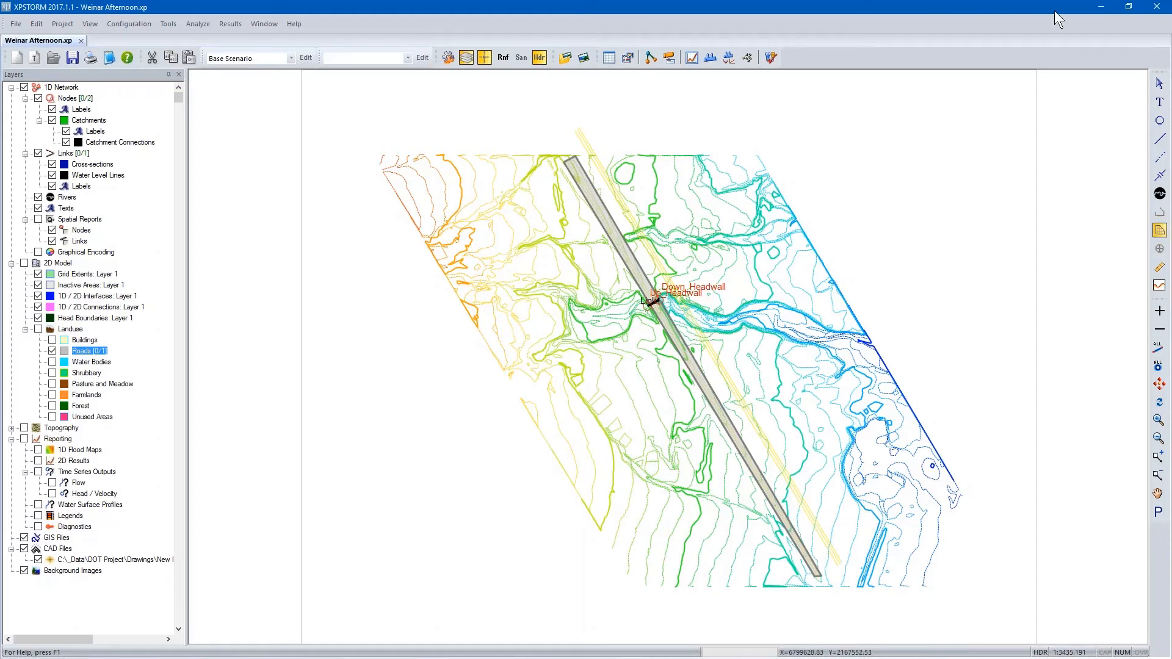
{"action": "left_click", "coordinate": [1101, 6]}
{"action": "left_click", "coordinate": [772, 287]}
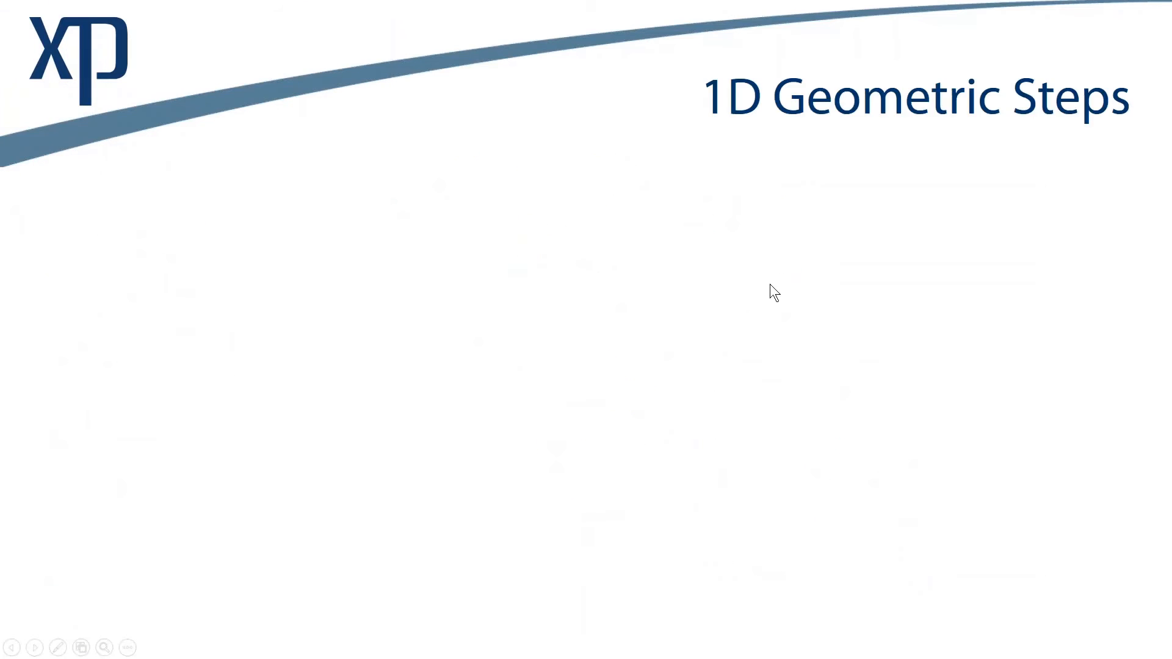
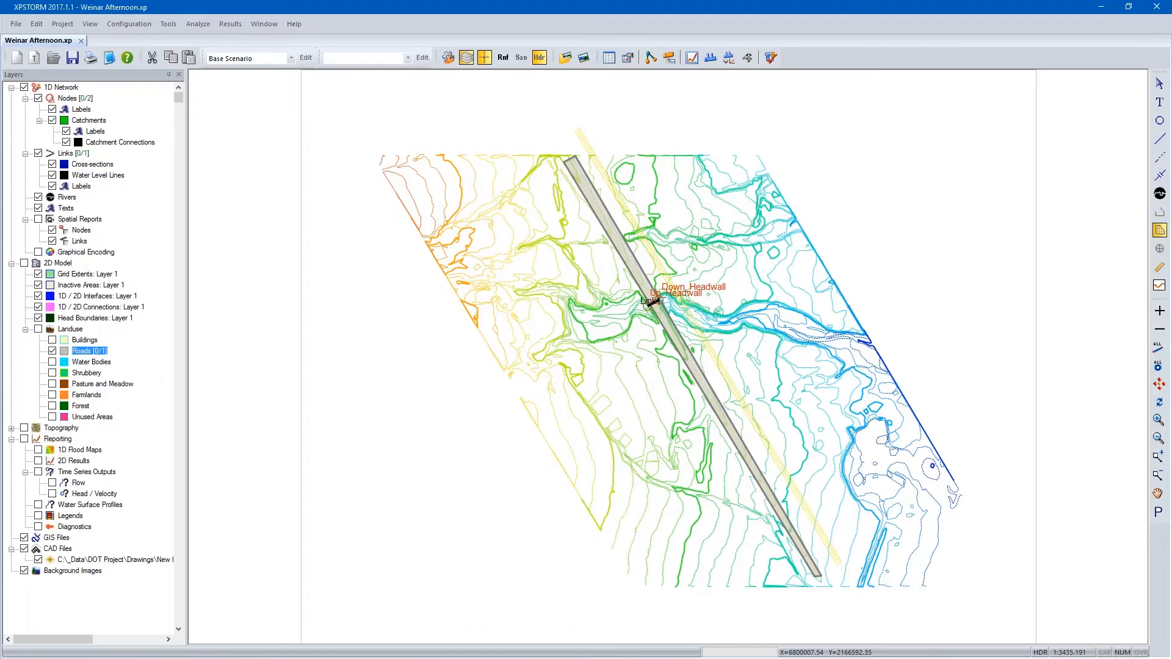
Close the current model and open ExistingConditions_Complete.xp from the DOT Project's Model folder.
{"action": "left_click", "coordinate": [17, 26]}
{"action": "left_click", "coordinate": [50, 120]}
{"action": "left_click", "coordinate": [597, 363]}
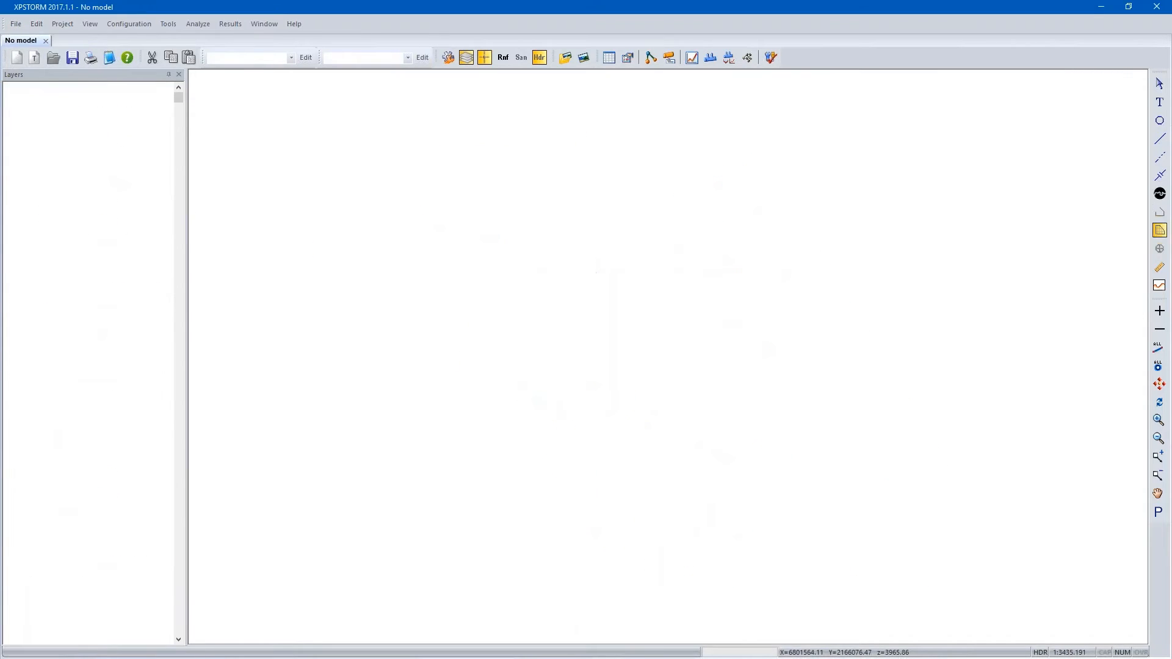
{"action": "left_click", "coordinate": [18, 25]}
{"action": "left_click", "coordinate": [62, 64]}
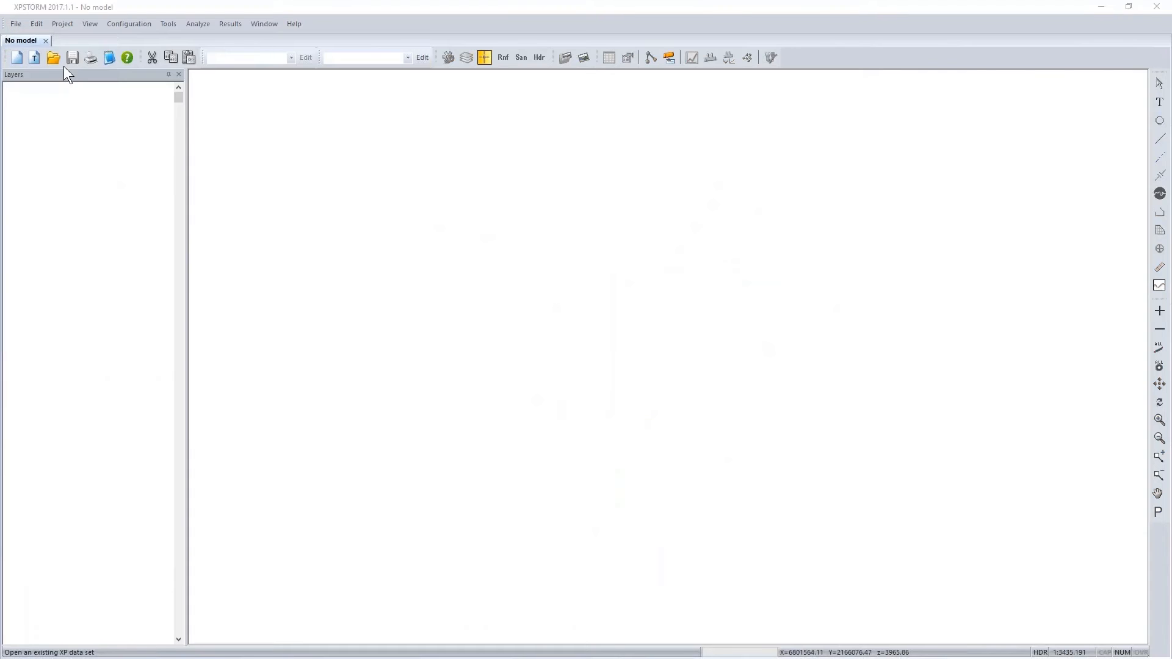
{"action": "left_click", "coordinate": [523, 184]}
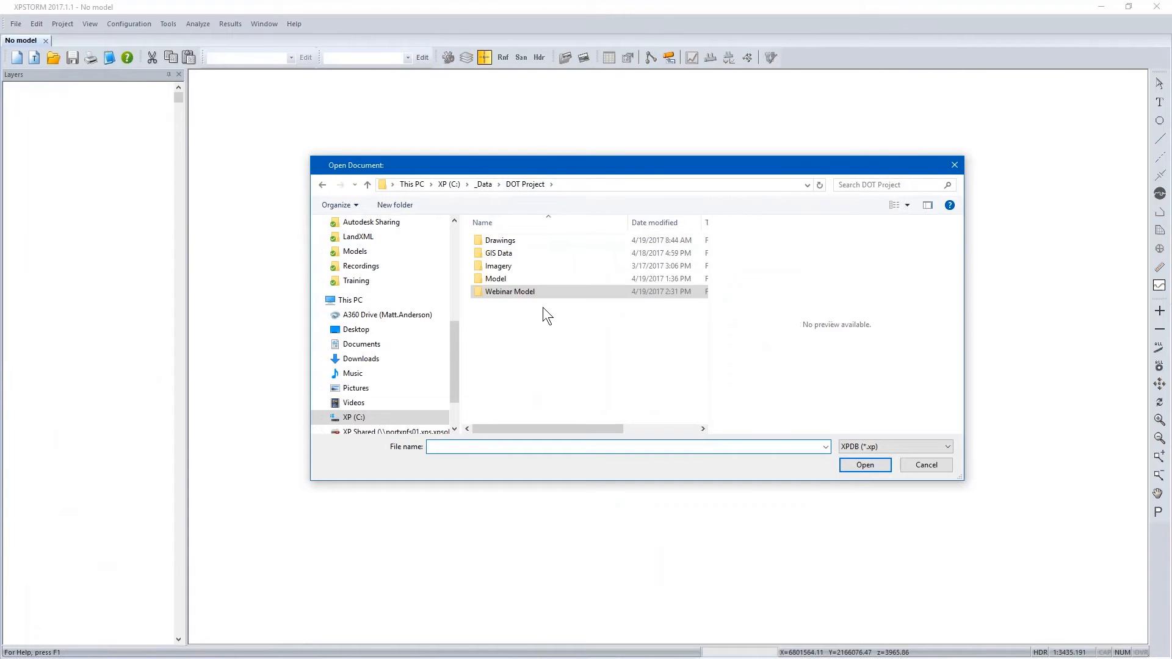
{"action": "double_click", "coordinate": [526, 279]}
{"action": "left_click", "coordinate": [528, 293]}
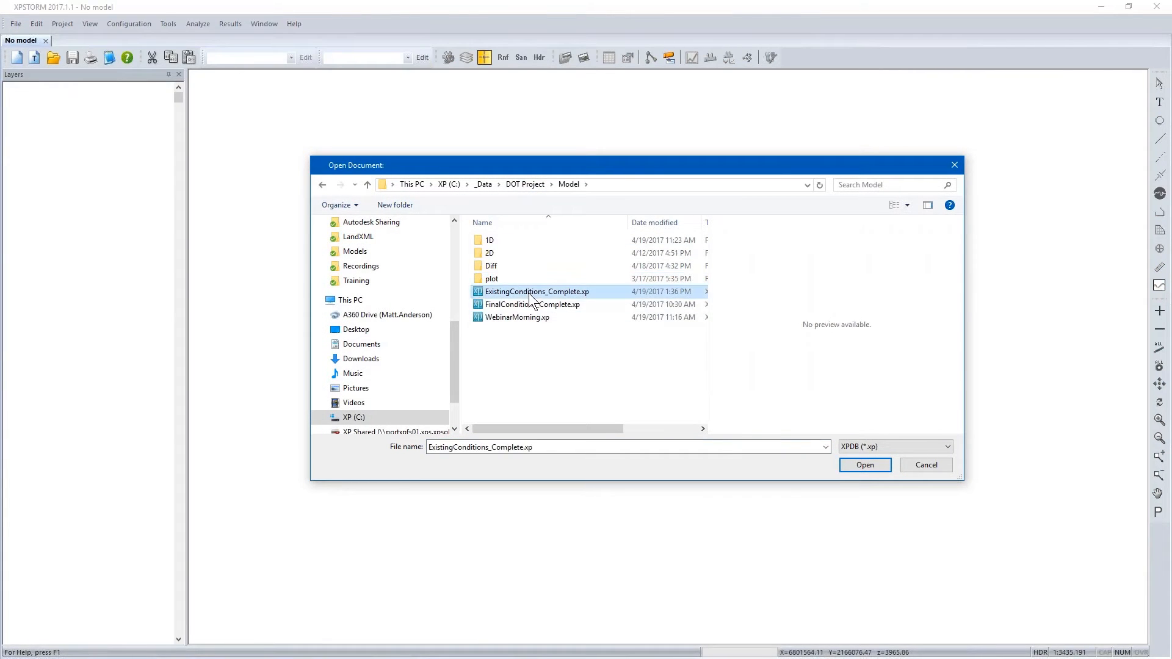
{"action": "left_click", "coordinate": [863, 468]}
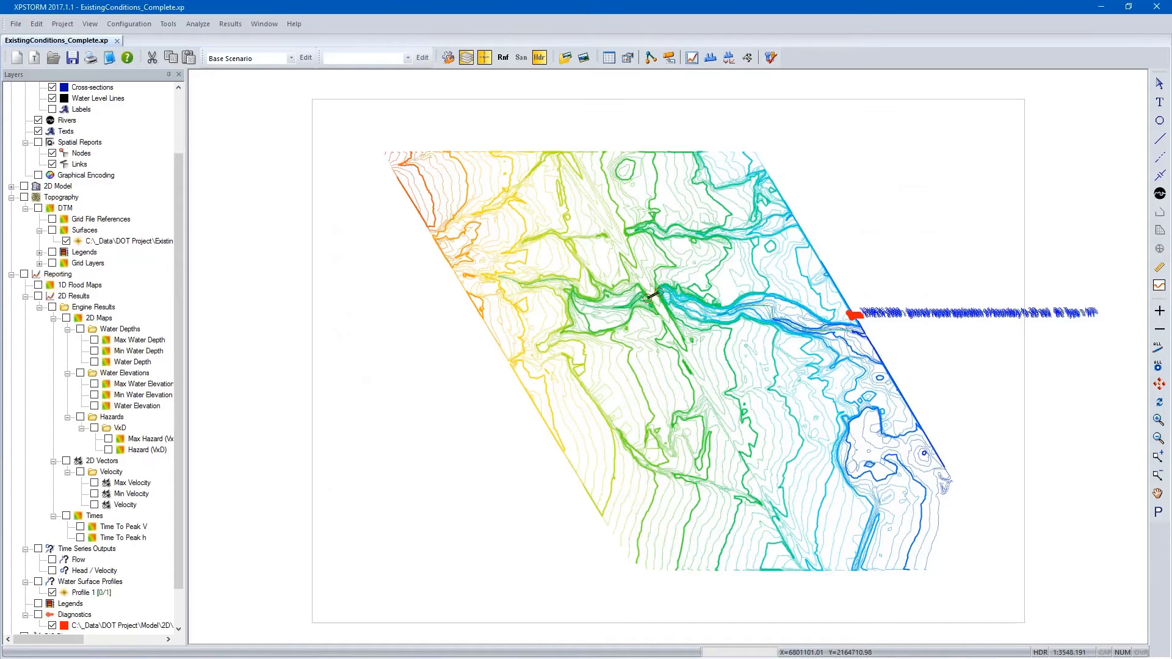
Hide the diagnostics results, collapse the Diagnostics and Reporting groups, and expand the 2D Model layers.
{"action": "left_click", "coordinate": [55, 626]}
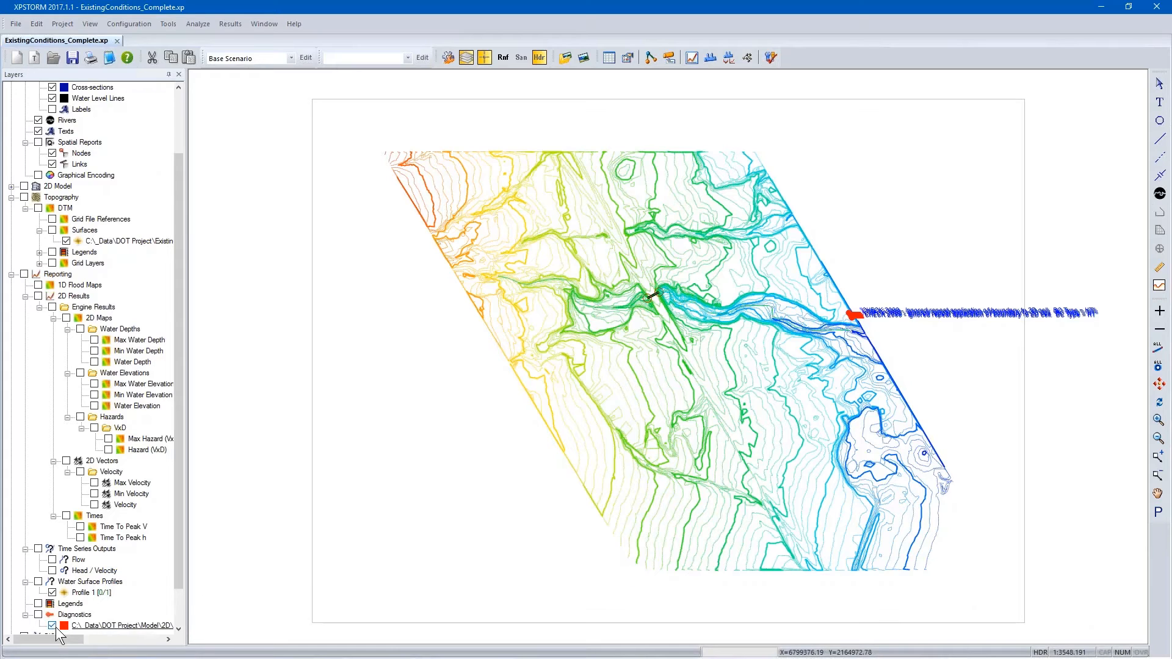
{"action": "left_click", "coordinate": [25, 614]}
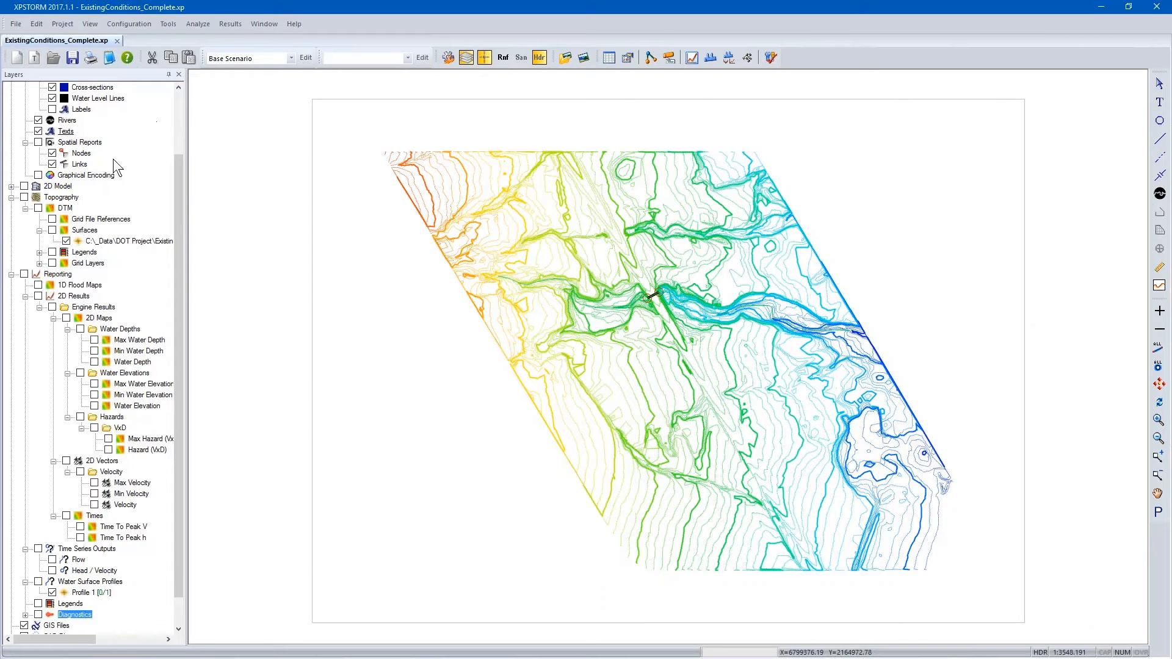
{"action": "left_click", "coordinate": [11, 274]}
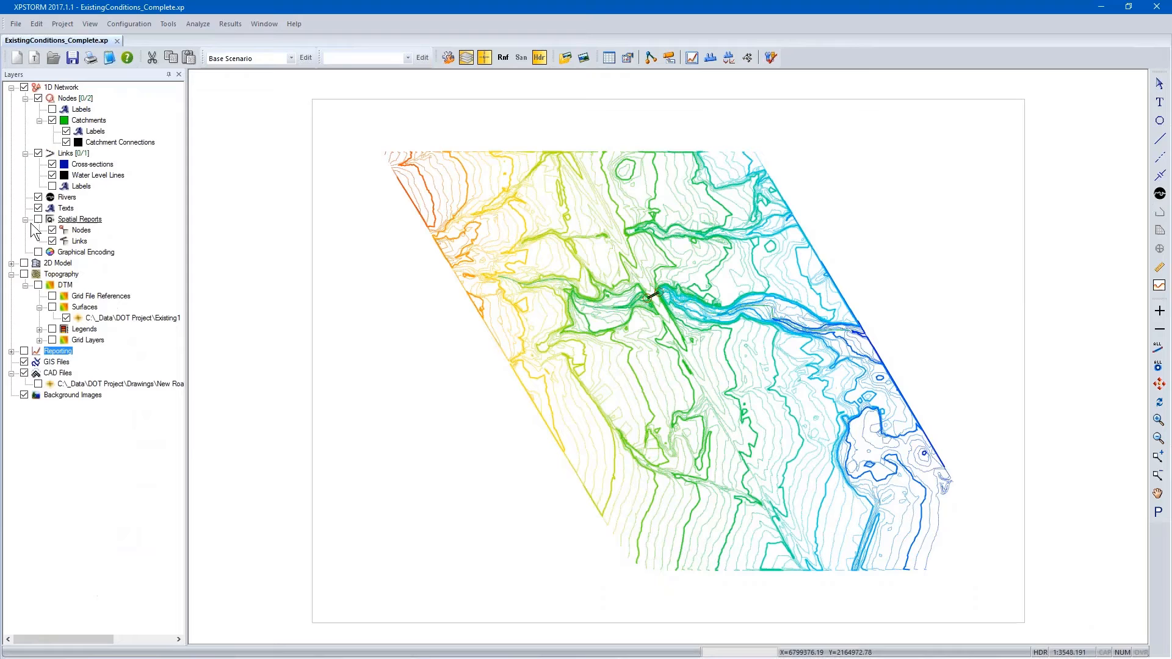
{"action": "left_click", "coordinate": [11, 263]}
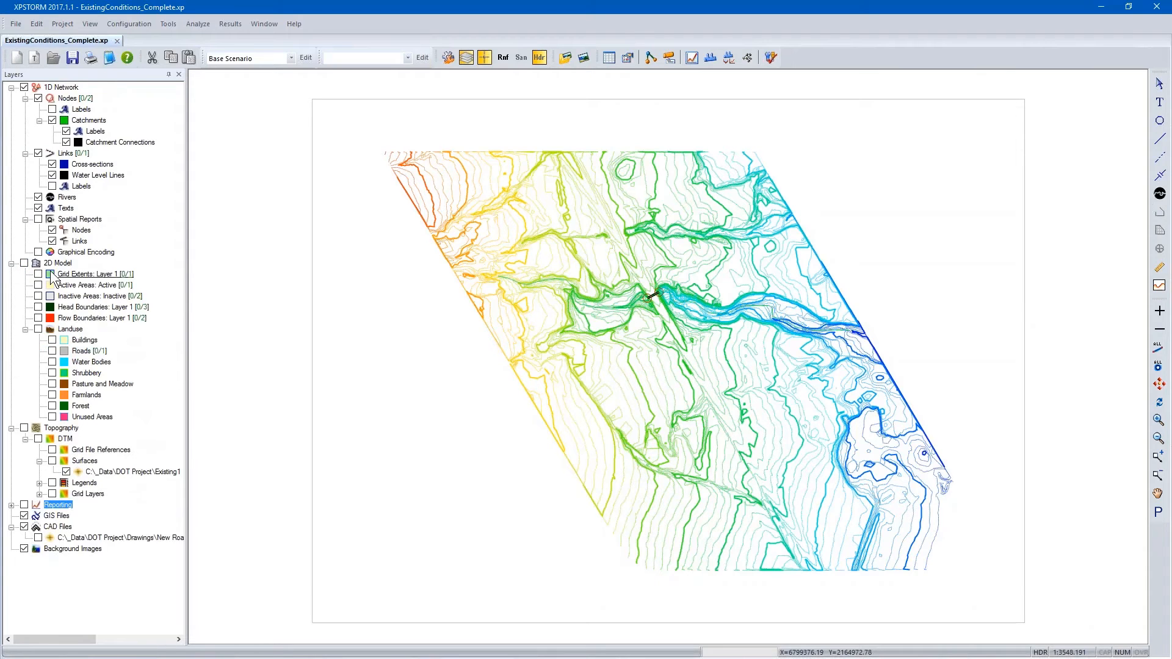
Show the Roads landuse layer and check the constant Manning's roughness in its category properties, leaving without changes.
{"action": "left_click", "coordinate": [79, 352]}
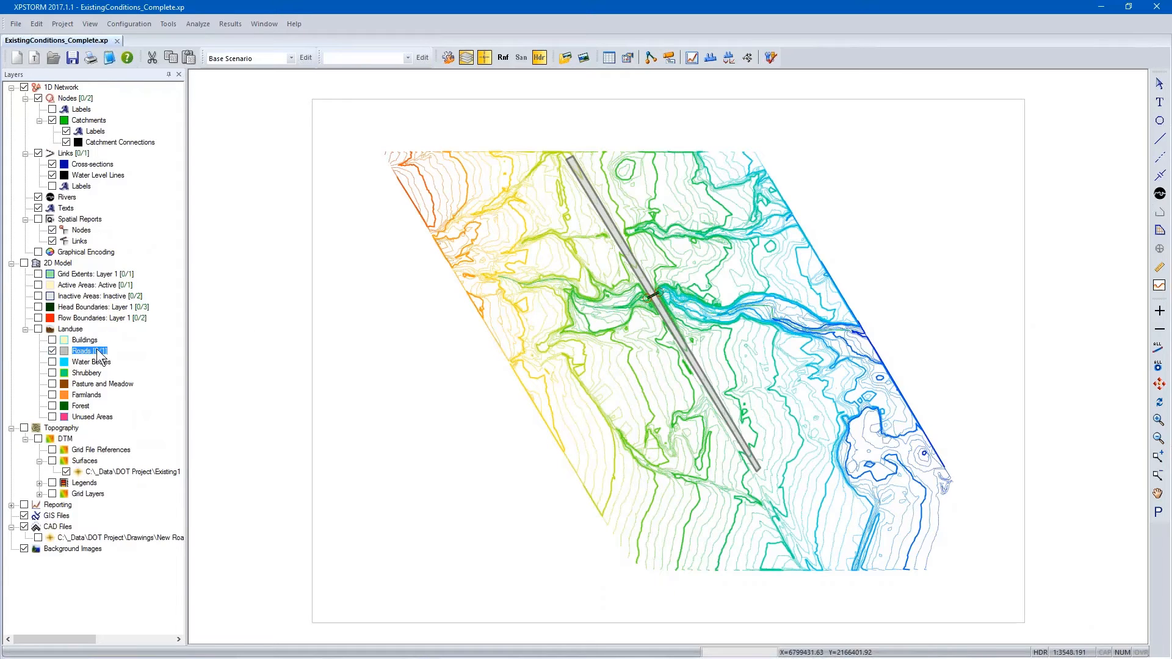
{"action": "right_click", "coordinate": [94, 351]}
{"action": "left_click", "coordinate": [127, 358]}
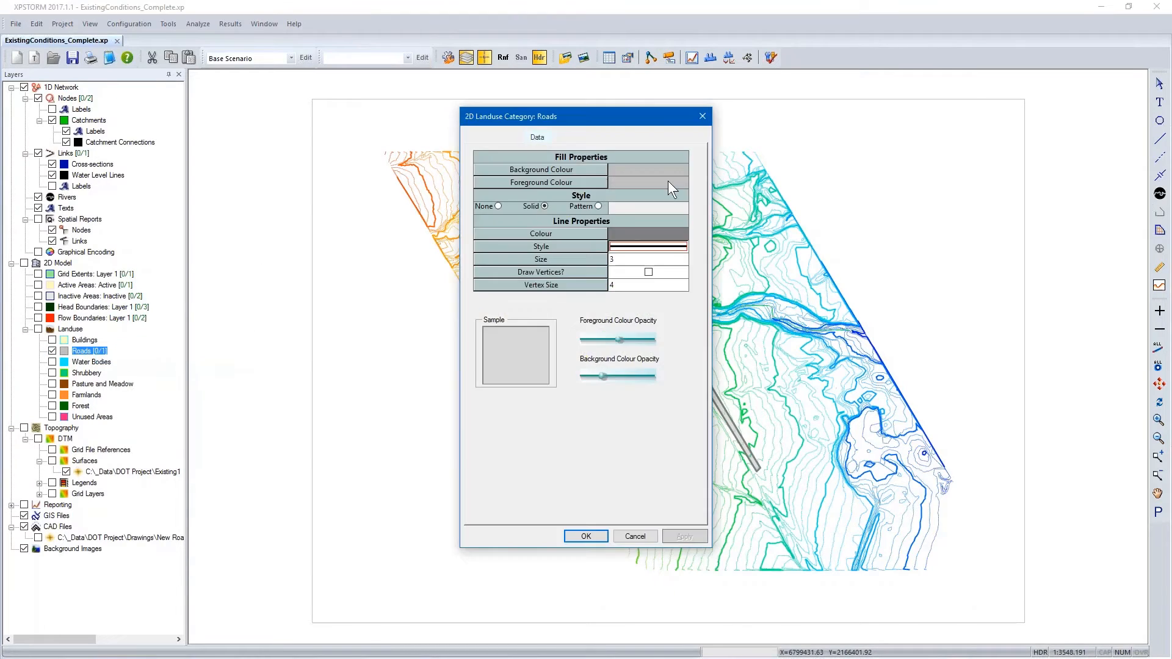
{"action": "left_click", "coordinate": [537, 137]}
{"action": "left_click", "coordinate": [561, 229]}
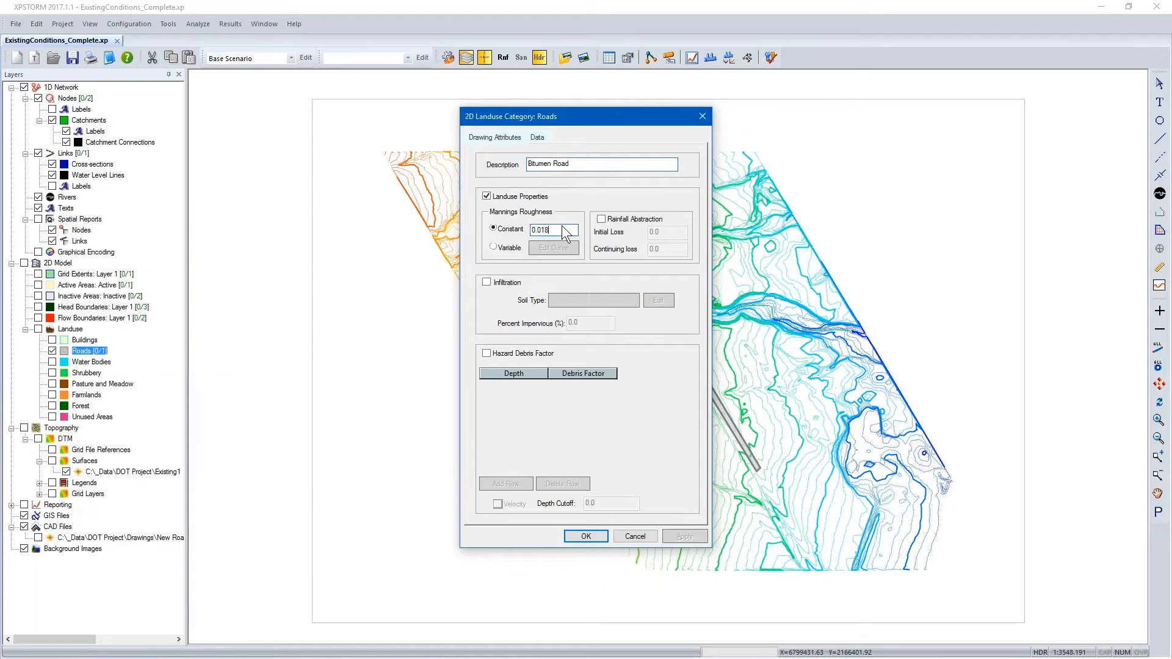
{"action": "left_click", "coordinate": [638, 536]}
Check the constant Manning's roughness in the Shrubbery landuse properties without changing anything.
{"action": "left_click", "coordinate": [84, 373]}
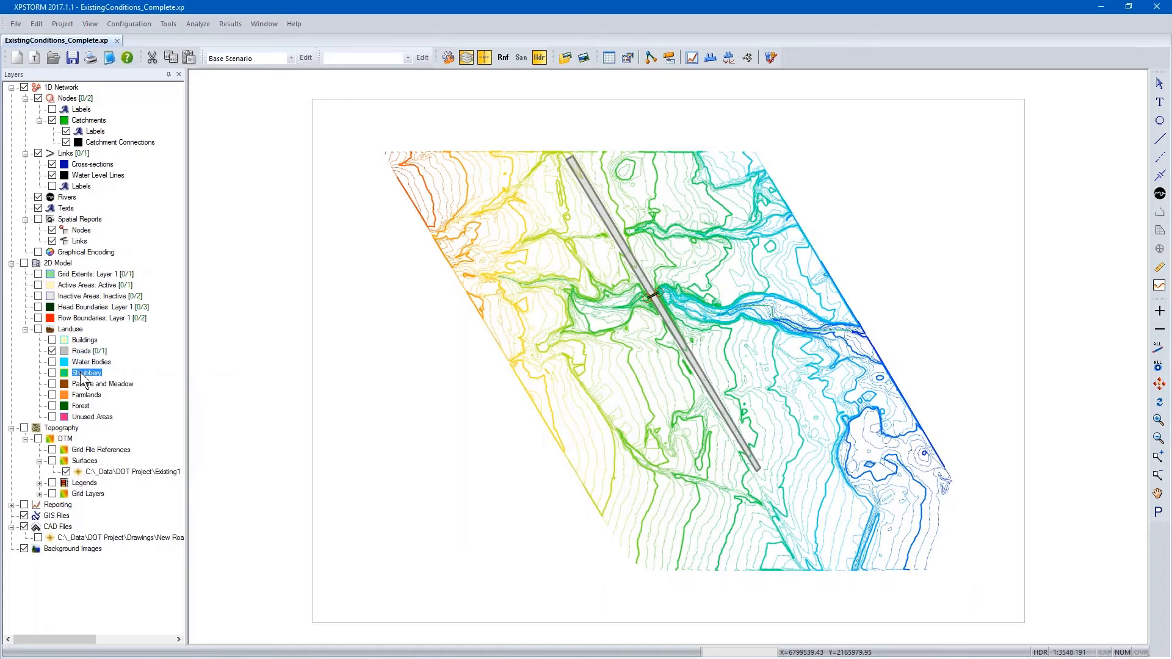
{"action": "right_click", "coordinate": [83, 372]}
{"action": "left_click", "coordinate": [117, 379]}
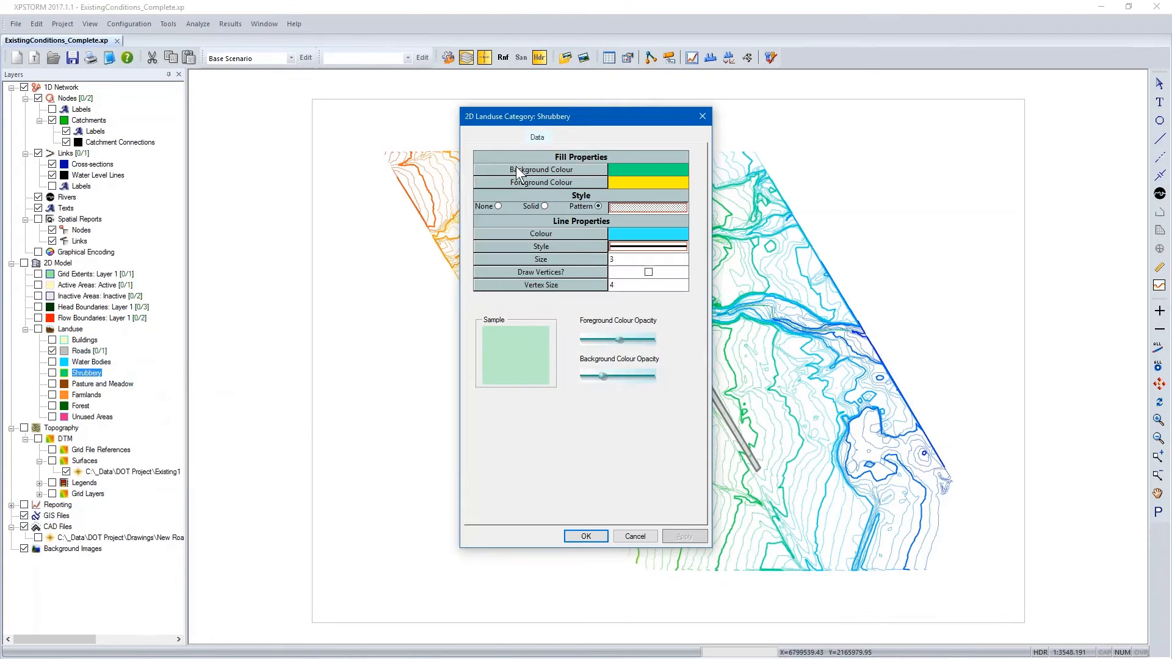
{"action": "left_click", "coordinate": [537, 142]}
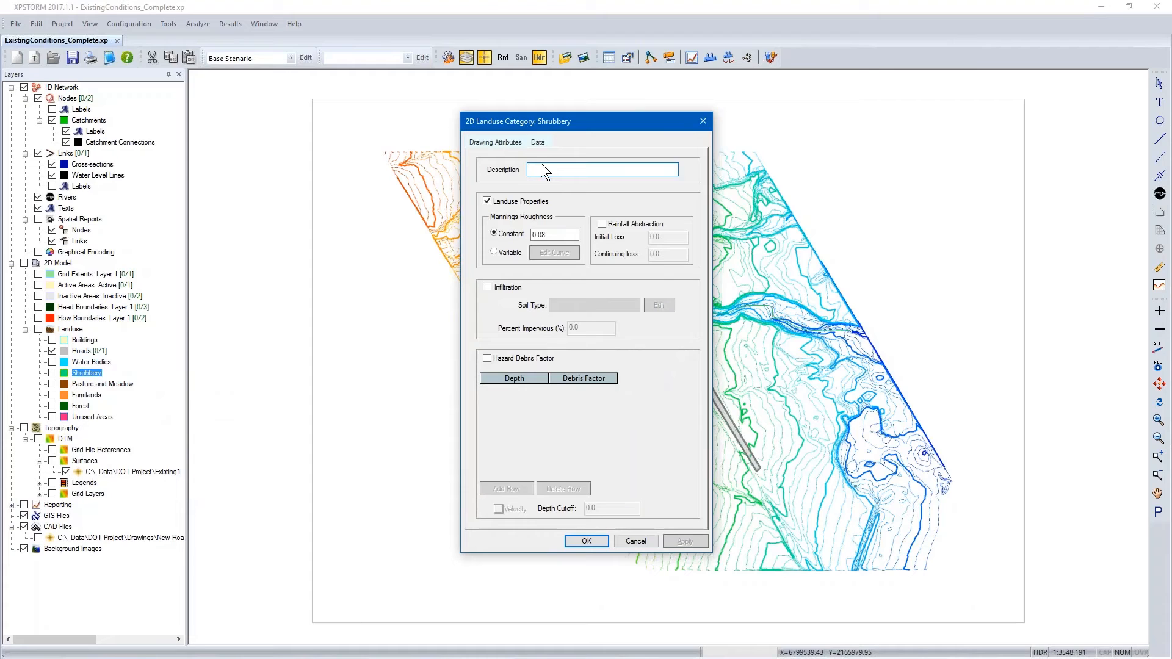
{"action": "left_click", "coordinate": [566, 233]}
{"action": "left_click", "coordinate": [634, 542]}
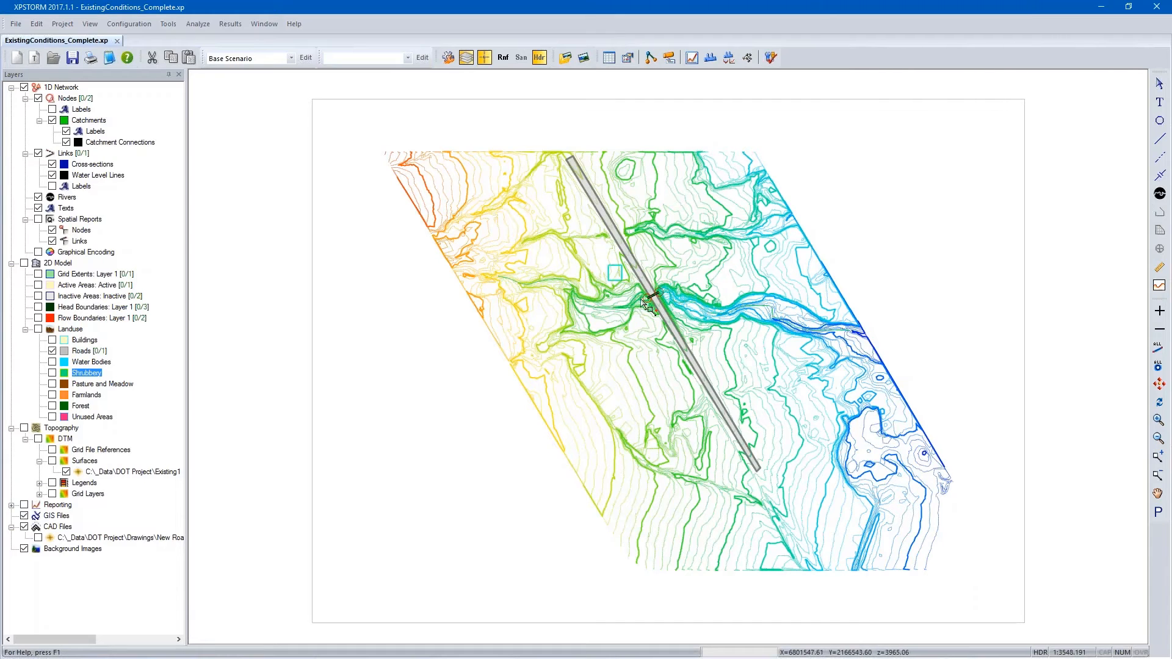
Review the conduit profile of the culvert link under the road, including its inverts, length and slope, without changing anything.
{"action": "left_click_drag", "start_coordinate": [607, 265], "coordinate": [675, 332]}
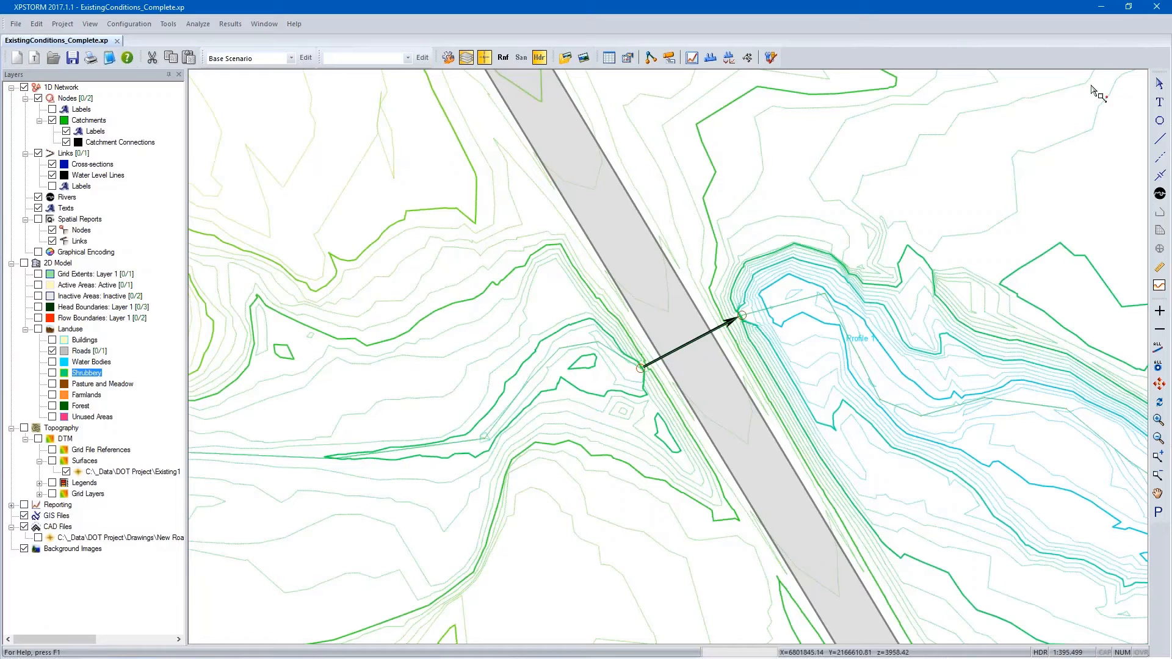
{"action": "left_click", "coordinate": [1159, 83]}
{"action": "left_click", "coordinate": [683, 348]}
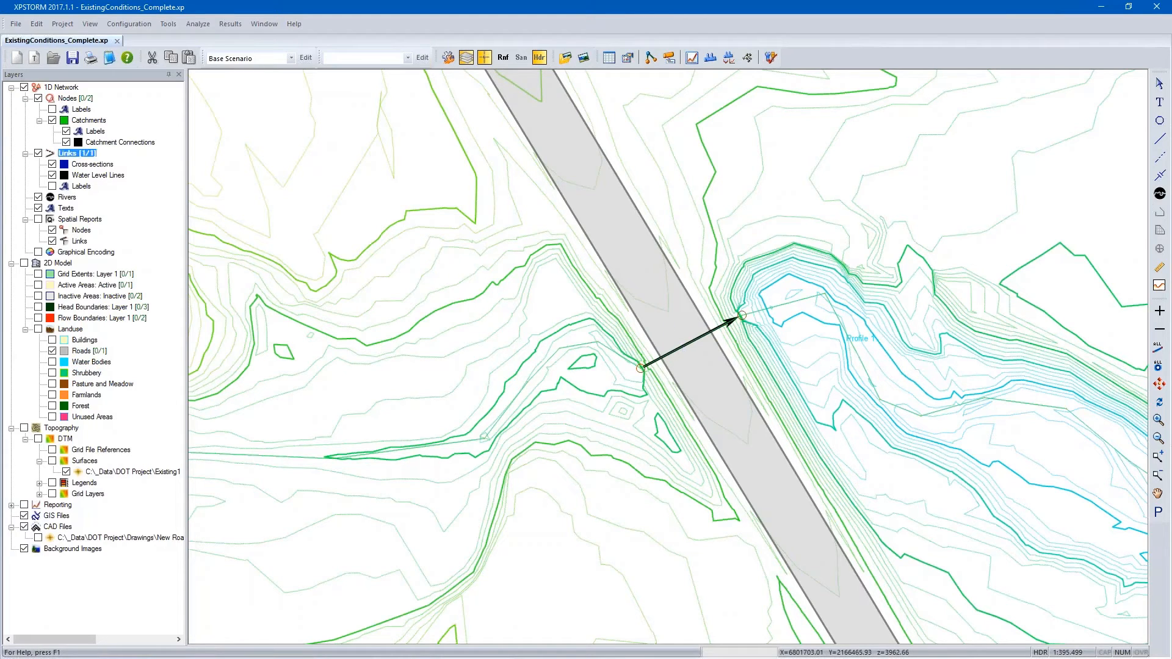
{"action": "right_click", "coordinate": [682, 348]}
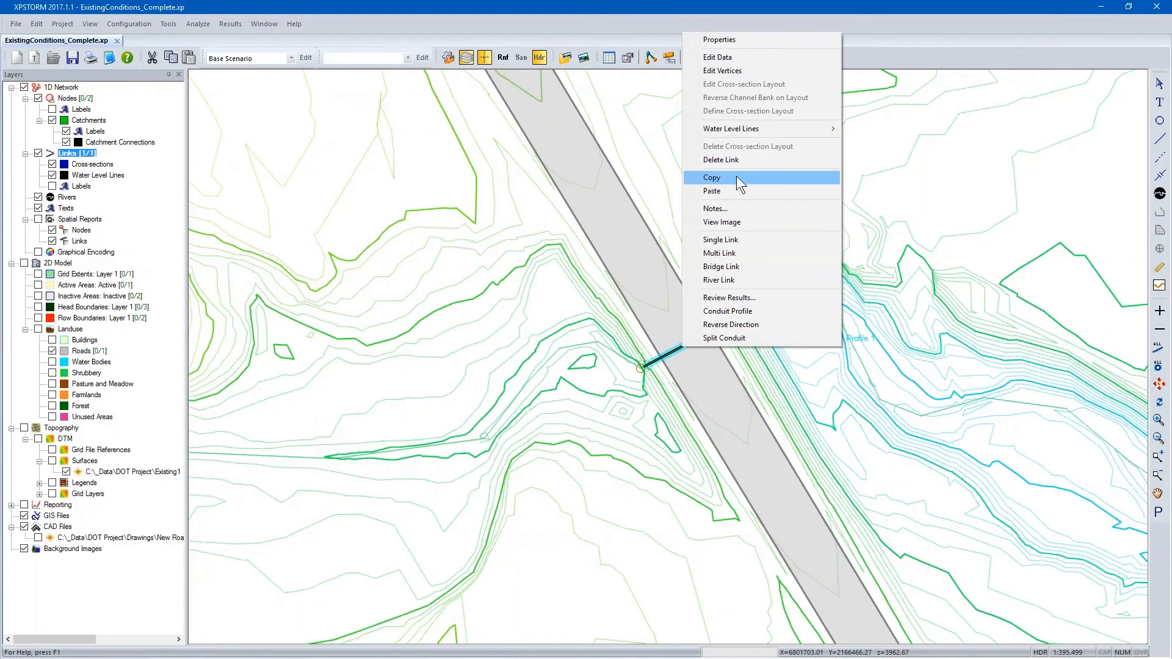
{"action": "left_click", "coordinate": [742, 311]}
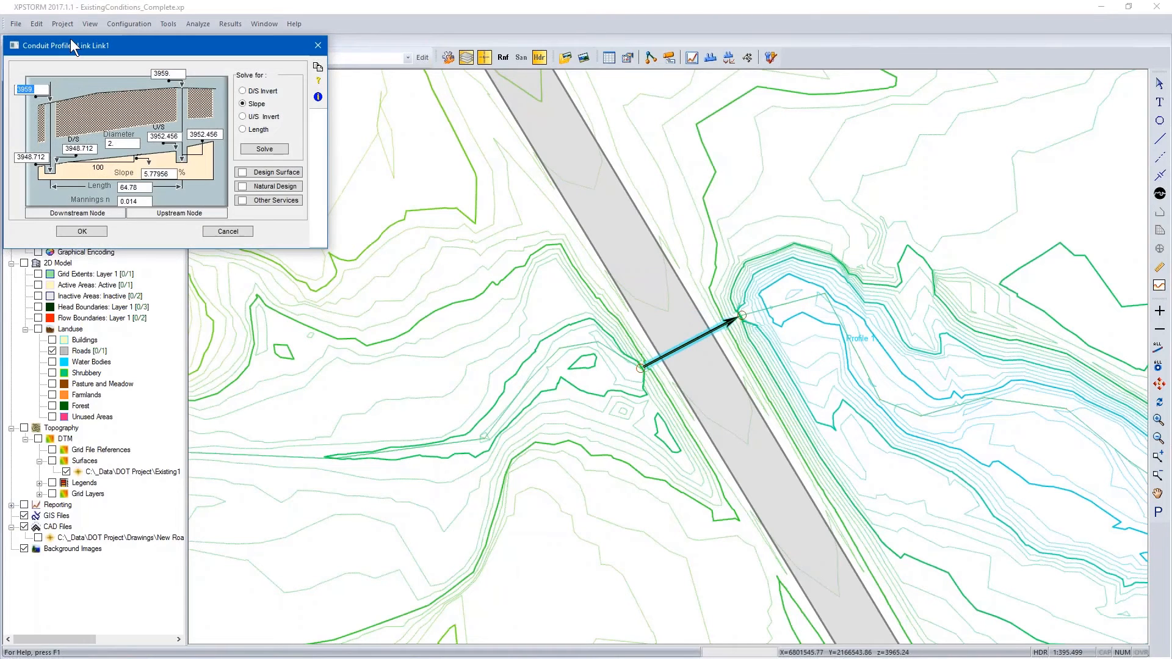
{"action": "left_click_drag", "start_coordinate": [101, 47], "coordinate": [443, 119]}
{"action": "left_click", "coordinate": [428, 223]}
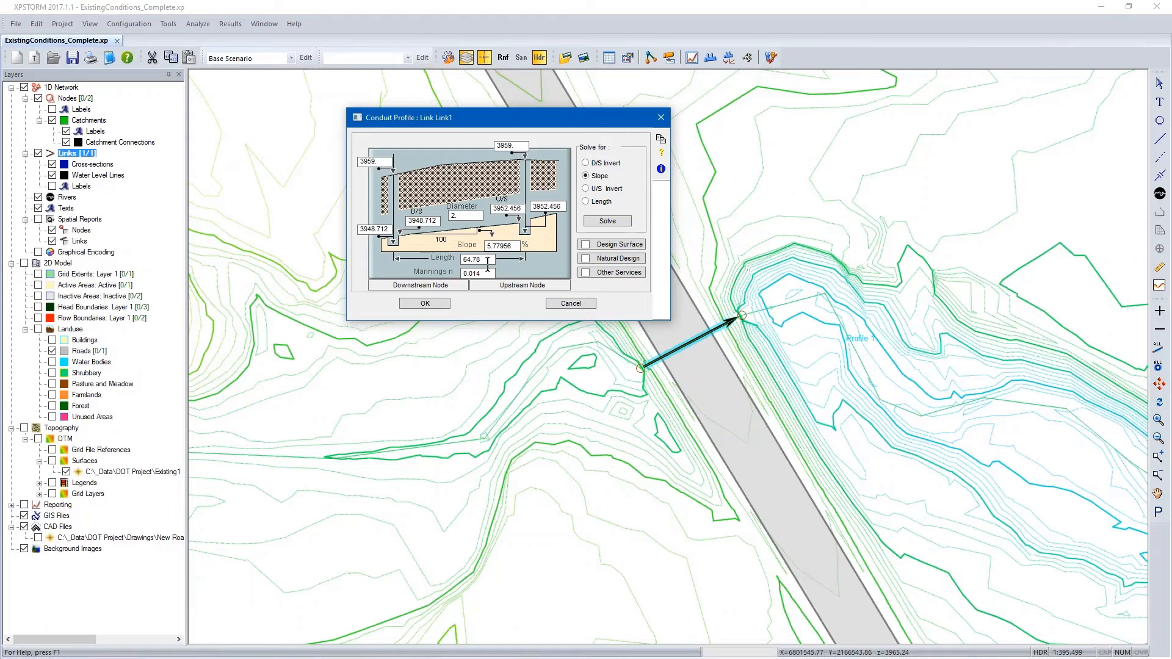
{"action": "left_click", "coordinate": [569, 302]}
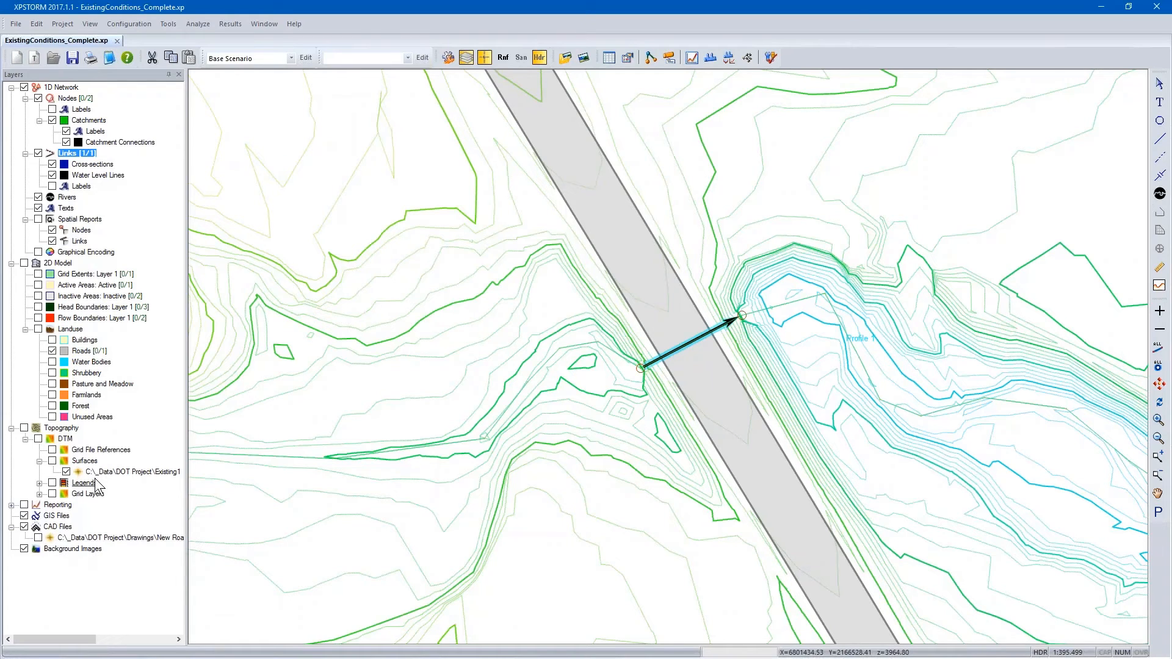
Graph the Profile 1 water surface profile, enlarge the 2D cross-section for inspection, and close it.
{"action": "left_click", "coordinate": [11, 504]}
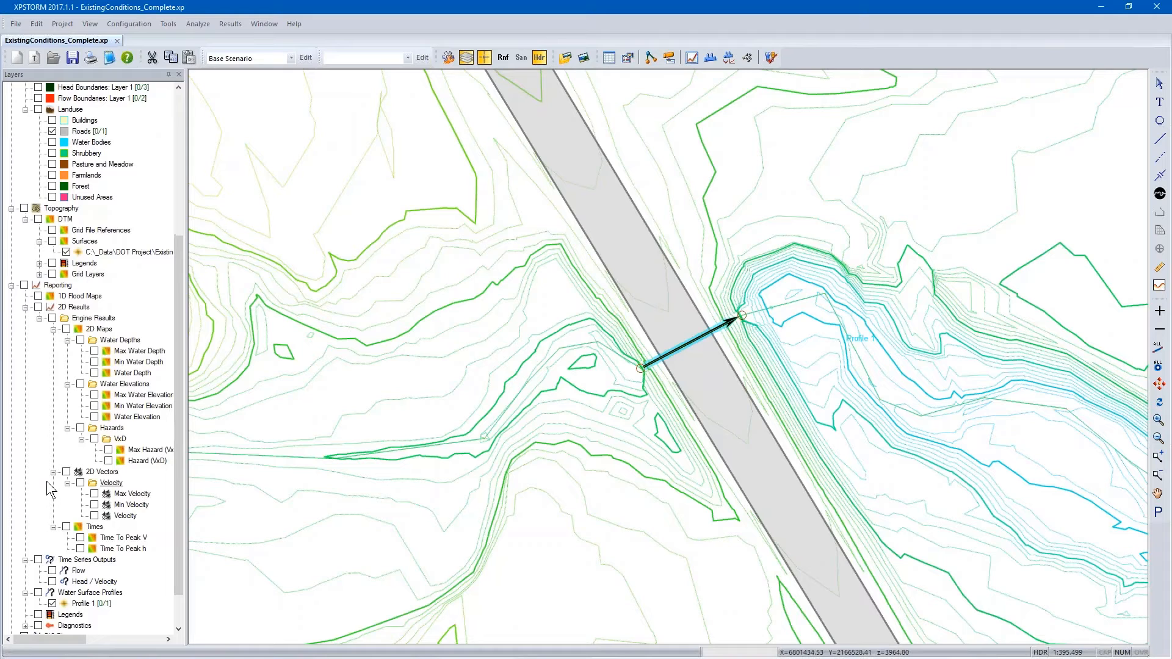
{"action": "scroll", "coordinate": [80, 571], "scroll_direction": "down", "scroll_amount": 2}
{"action": "left_click", "coordinate": [91, 559]}
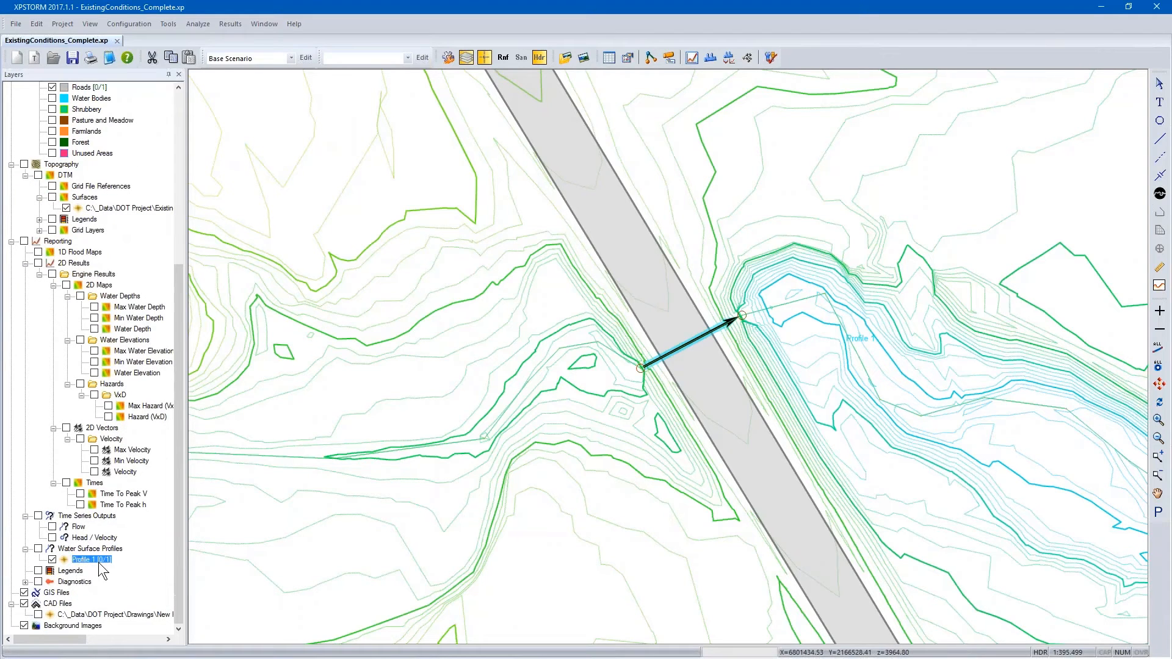
{"action": "right_click", "coordinate": [100, 562]}
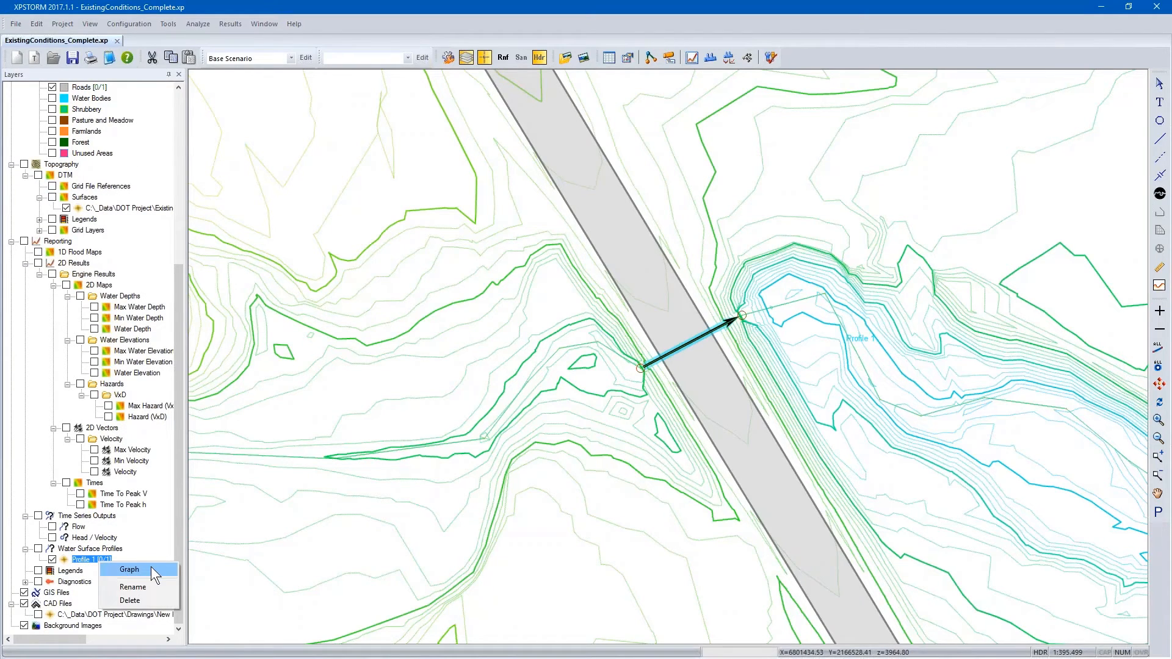
{"action": "left_click", "coordinate": [152, 568]}
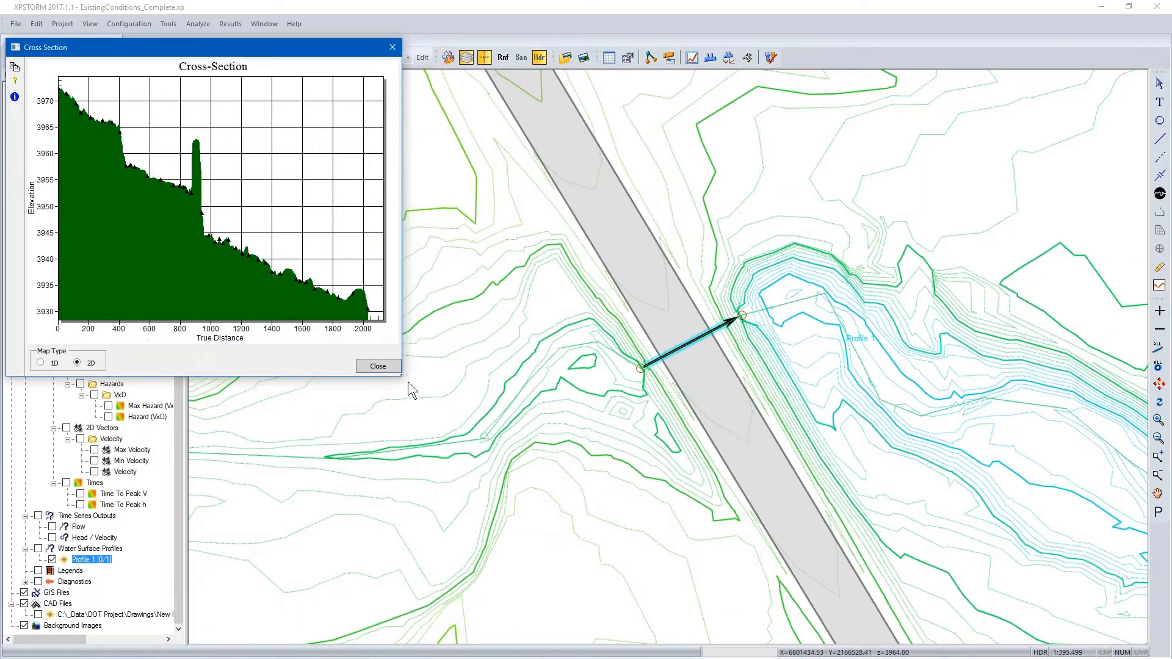
{"action": "left_click_drag", "start_coordinate": [401, 376], "coordinate": [1131, 642]}
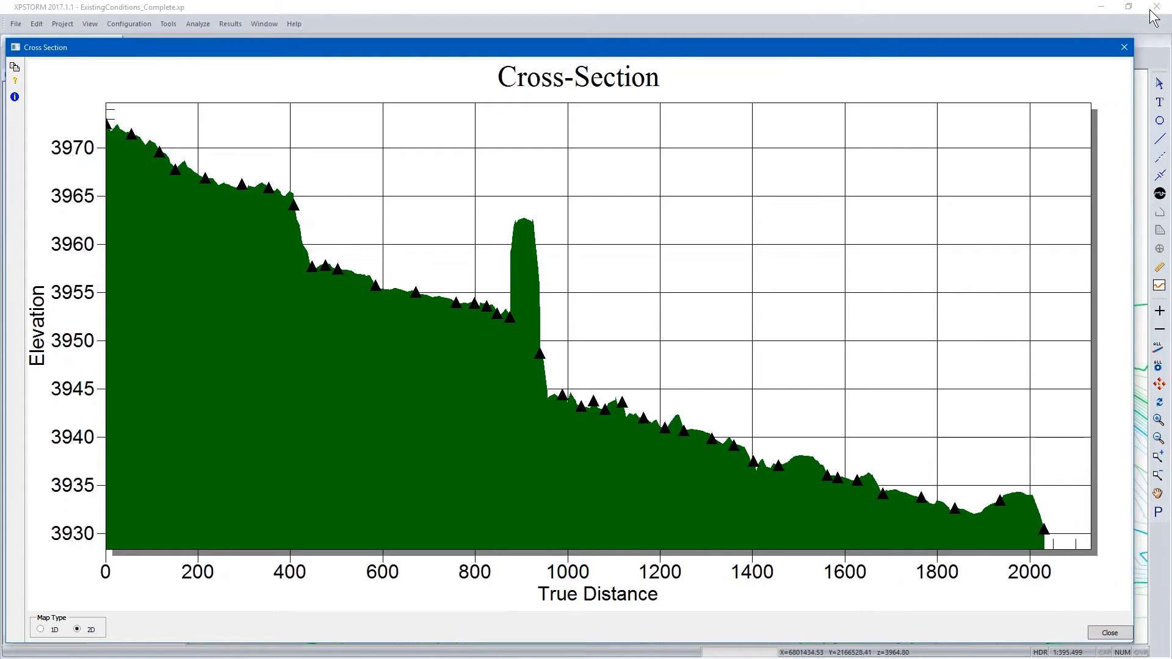
{"action": "left_click", "coordinate": [1123, 47]}
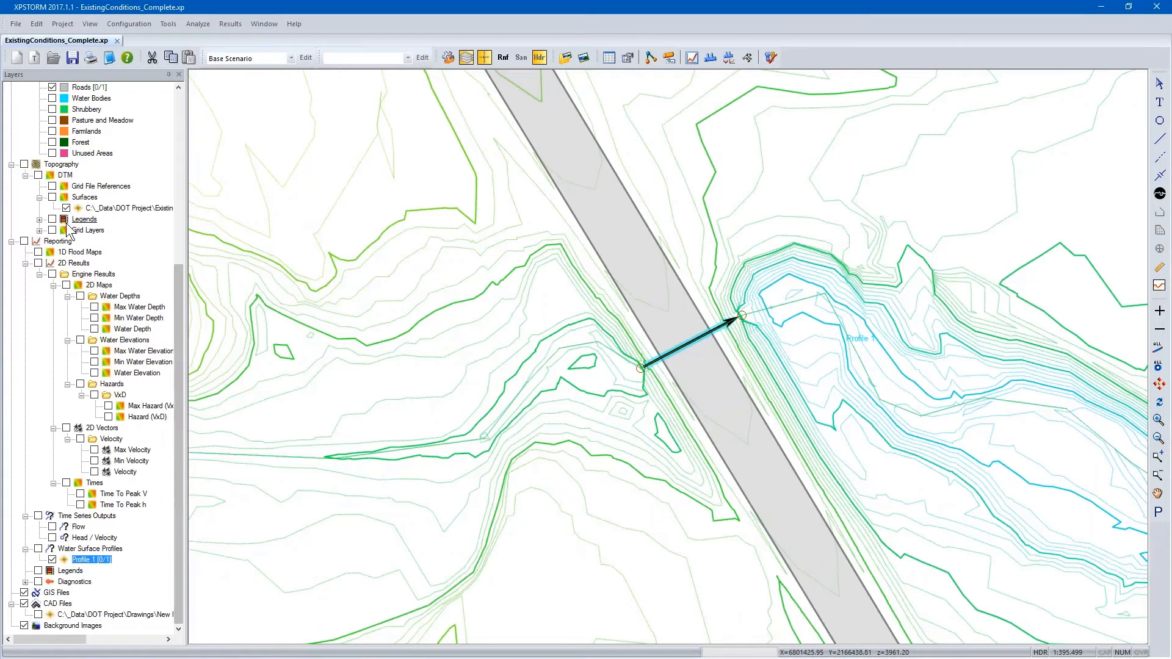
Collapse the 2D Results group and show the Head Boundaries layer over the full model extent.
{"action": "left_click", "coordinate": [25, 263]}
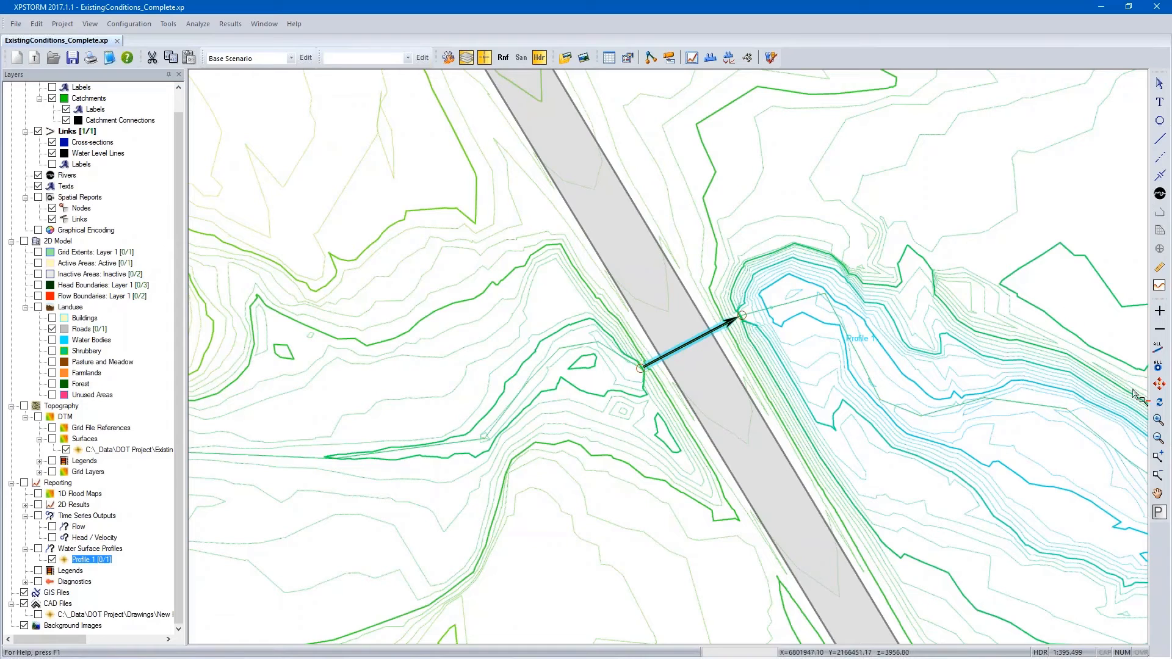
{"action": "left_click", "coordinate": [1157, 384]}
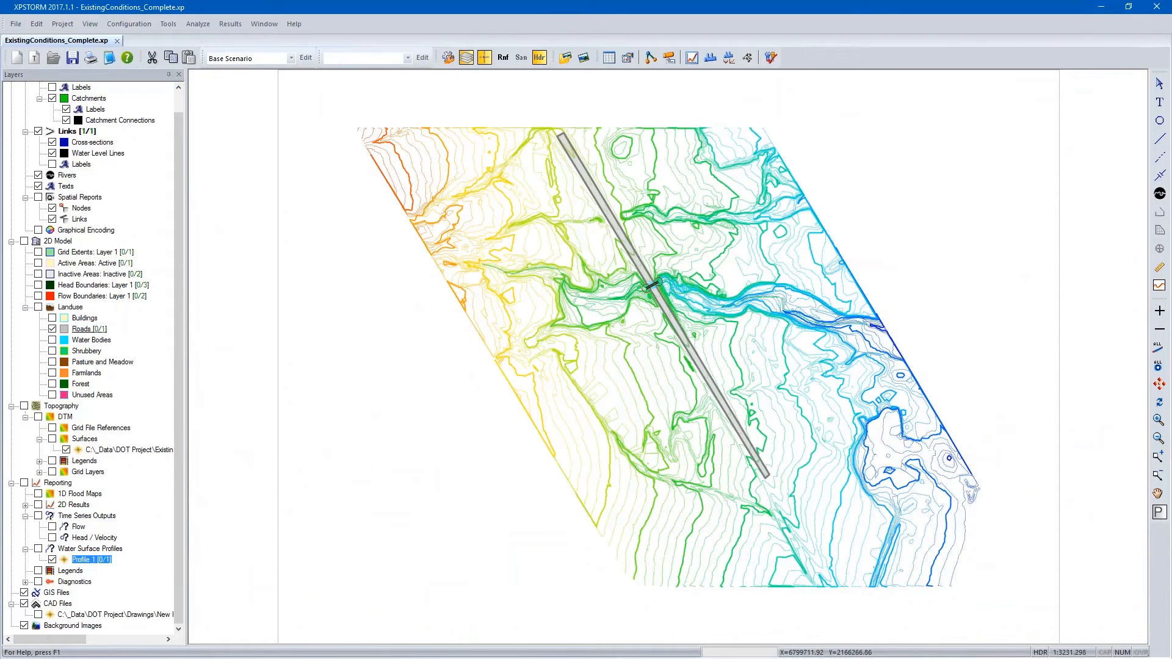
{"action": "left_click", "coordinate": [38, 285]}
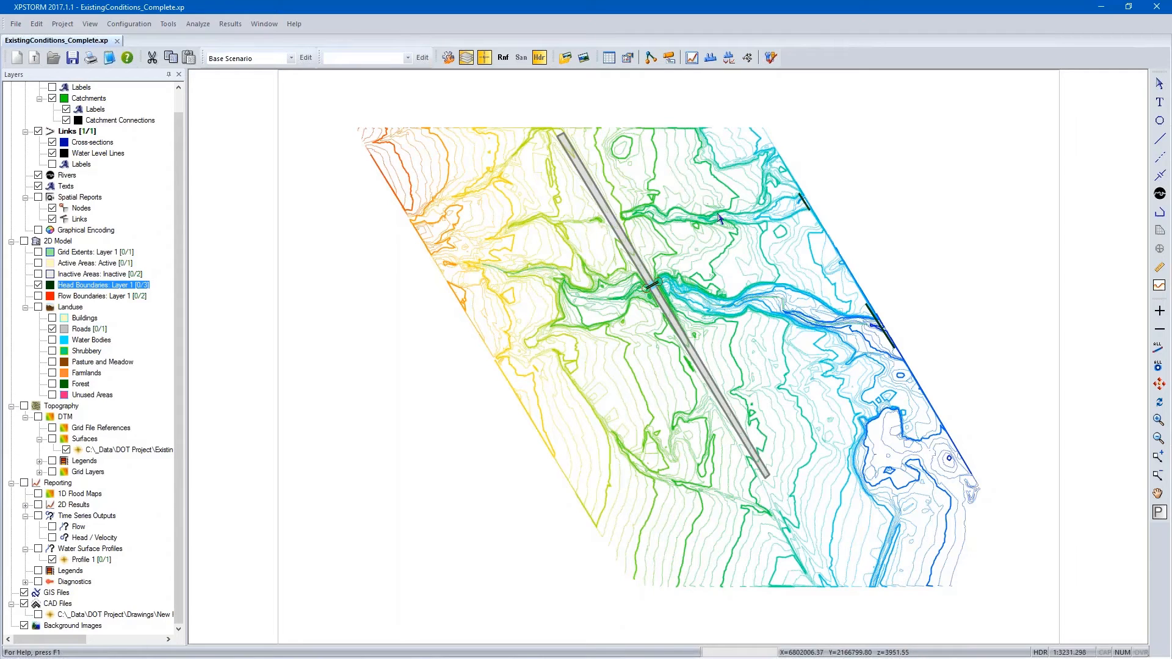
Review the time and head data of the northernmost head boundary on the downstream edge without changing anything.
{"action": "left_click", "coordinate": [768, 217]}
{"action": "left_click", "coordinate": [808, 209]}
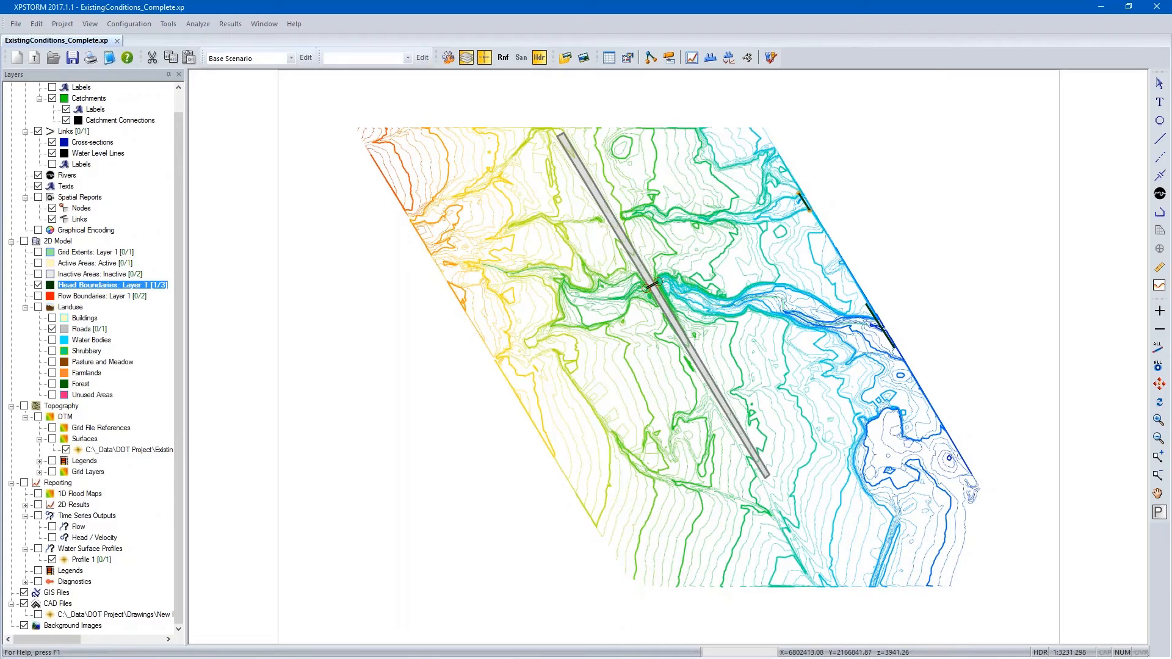
{"action": "right_click", "coordinate": [807, 208]}
{"action": "left_click", "coordinate": [829, 211]}
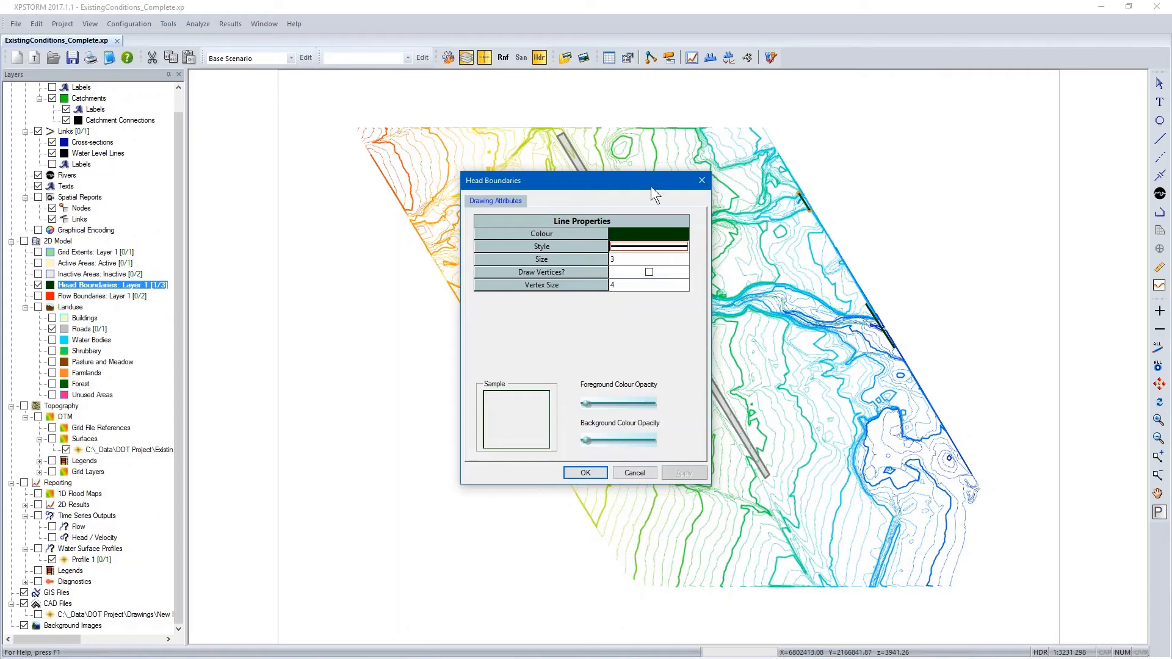
{"action": "left_click", "coordinate": [702, 180]}
{"action": "right_click", "coordinate": [802, 202]}
{"action": "left_click", "coordinate": [818, 225]}
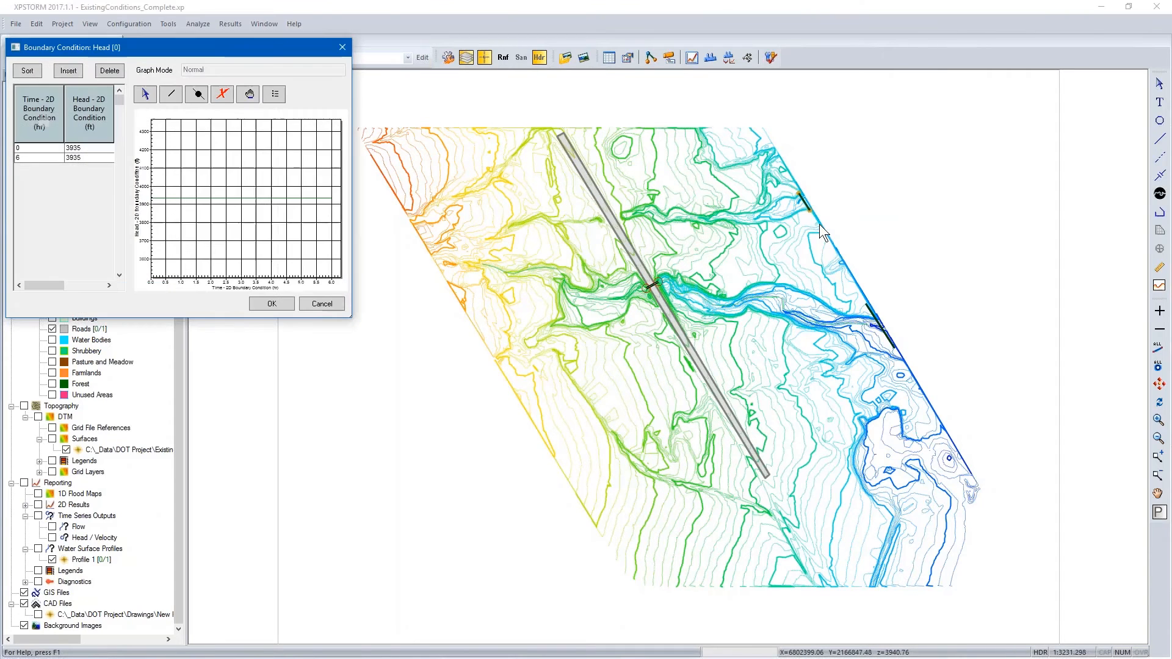
{"action": "left_click_drag", "start_coordinate": [120, 50], "coordinate": [448, 151]}
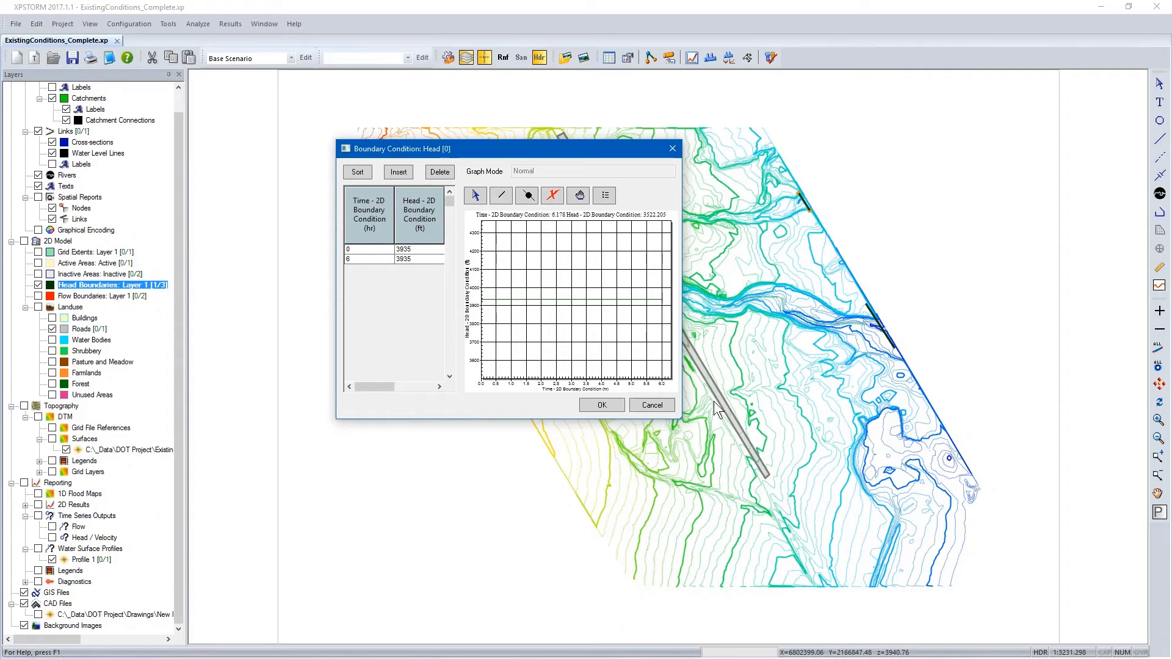
{"action": "left_click", "coordinate": [668, 406]}
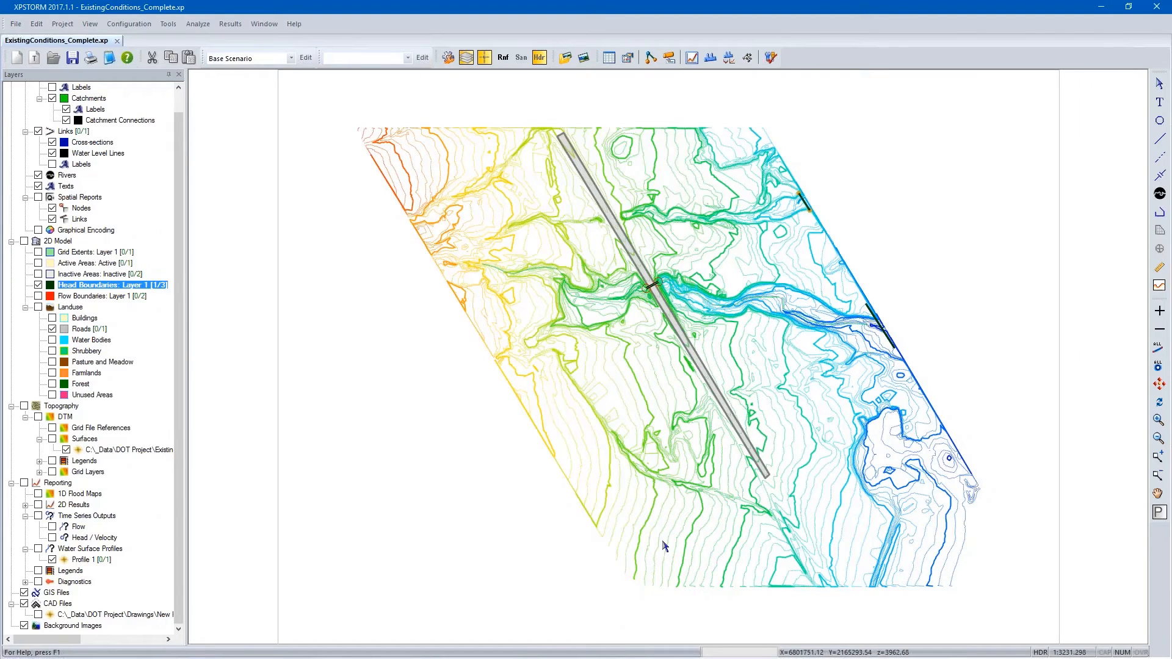
Show the Flow Boundaries layer instead of Head Boundaries and review the longer boundary line's inflow hydrograph without changing anything.
{"action": "left_click", "coordinate": [38, 285]}
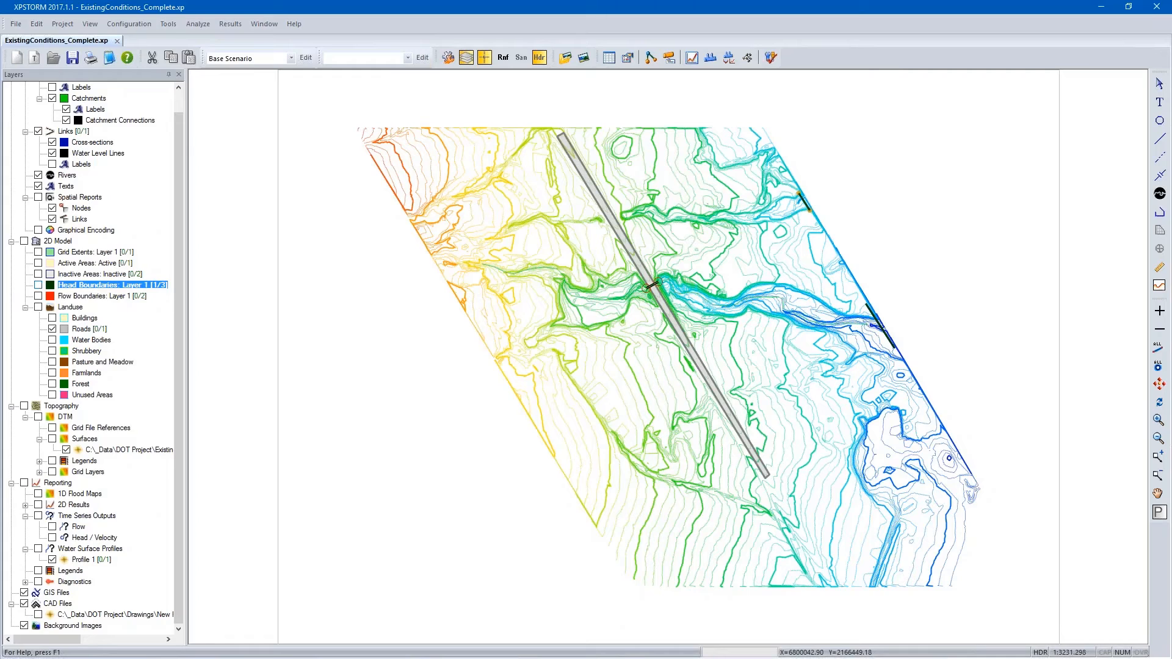
{"action": "left_click", "coordinate": [38, 296]}
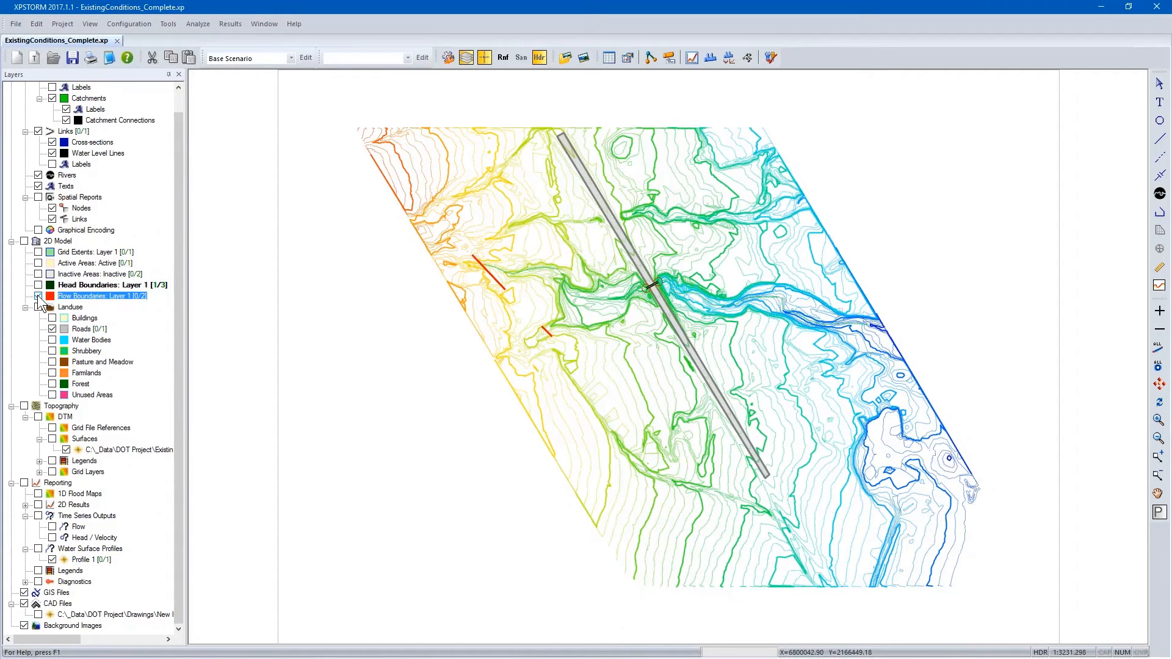
{"action": "left_click", "coordinate": [496, 281]}
{"action": "right_click", "coordinate": [498, 279]}
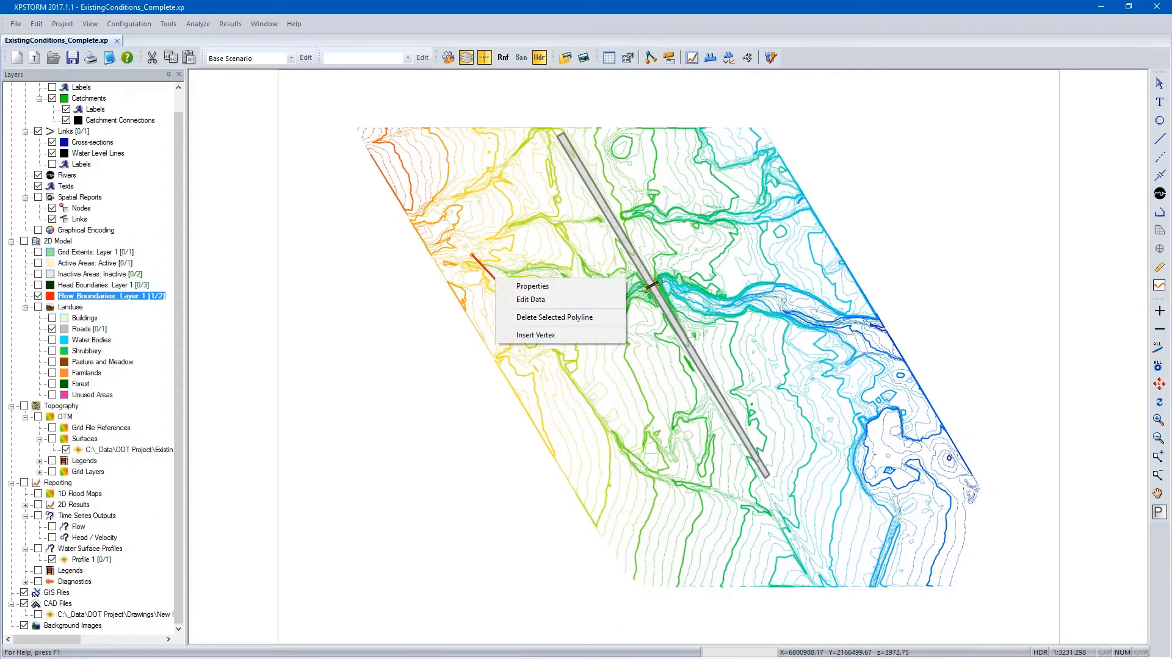
{"action": "left_click", "coordinate": [503, 295]}
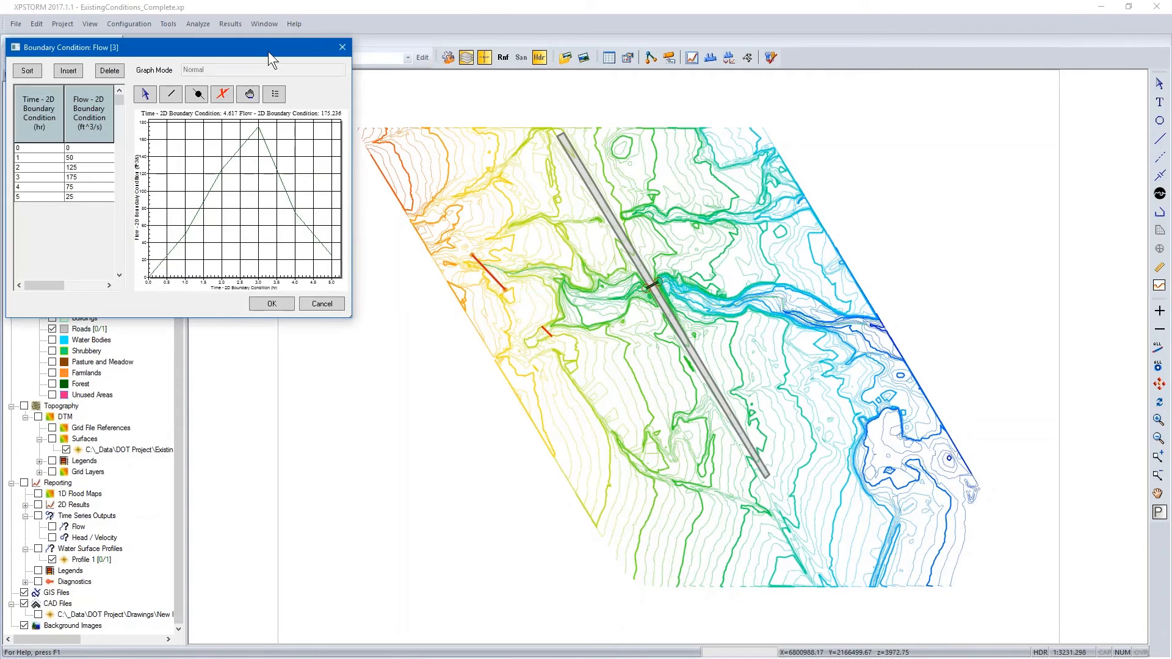
{"action": "left_click_drag", "start_coordinate": [268, 51], "coordinate": [517, 156]}
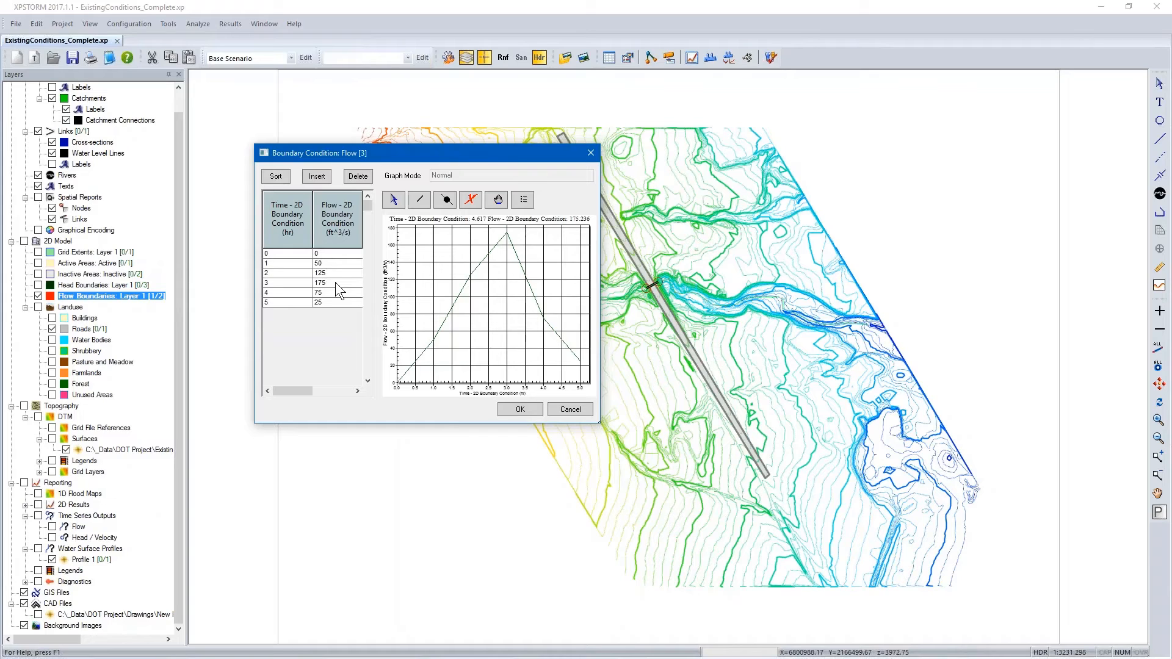
{"action": "left_click", "coordinate": [566, 411]}
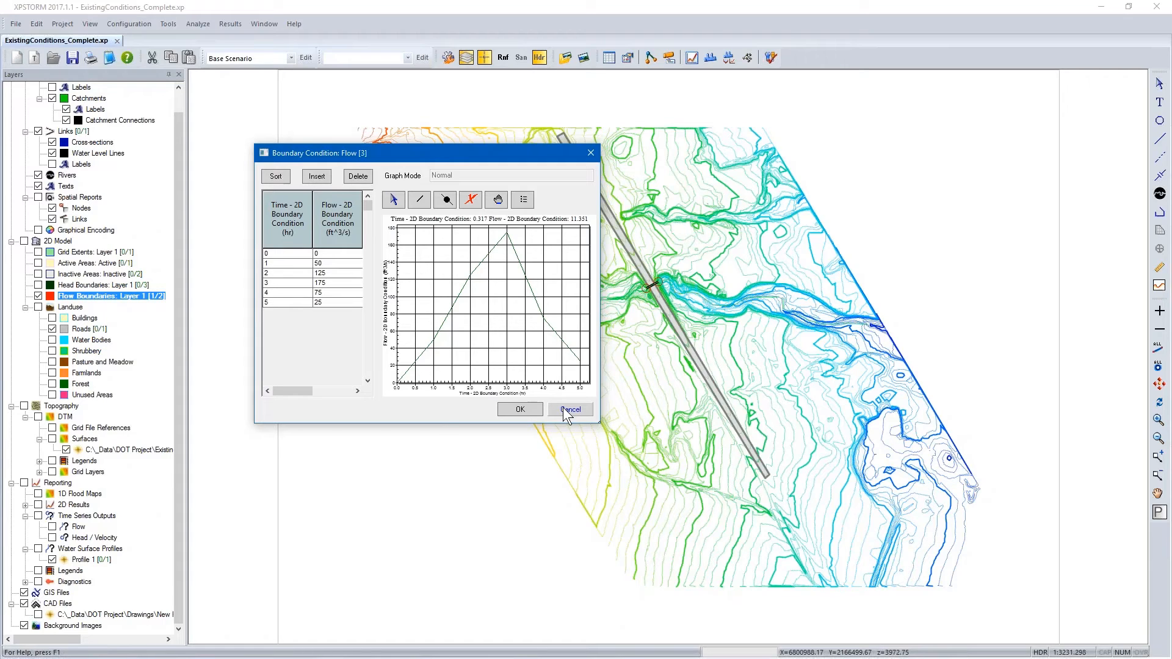
{"action": "left_click", "coordinate": [566, 413]}
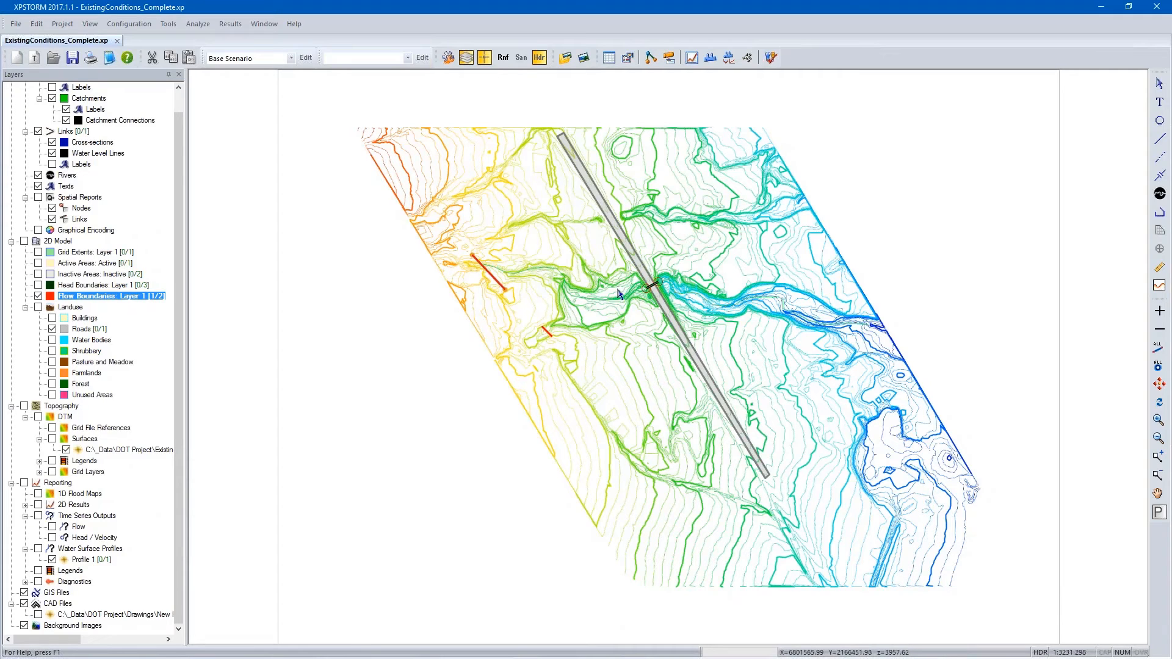
Hide the Flow Boundaries layer, collapsing the 2D Model and Topography groups, and show the Max Water Depth map from the 2D results.
{"action": "left_click", "coordinate": [38, 296]}
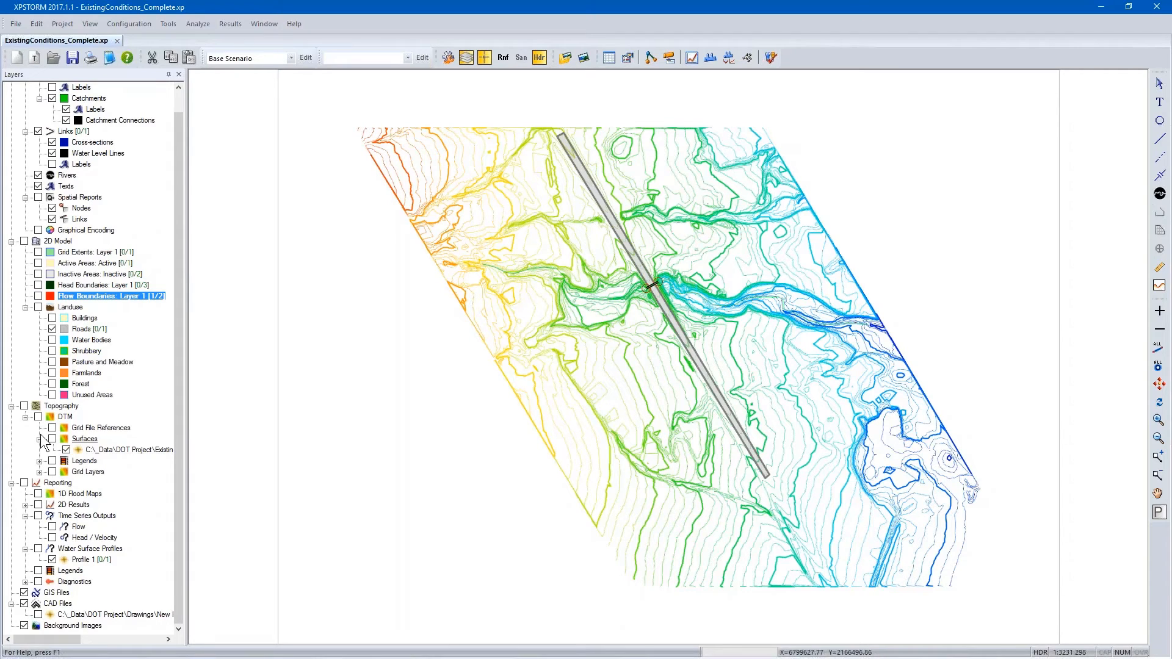
{"action": "left_click", "coordinate": [11, 241]}
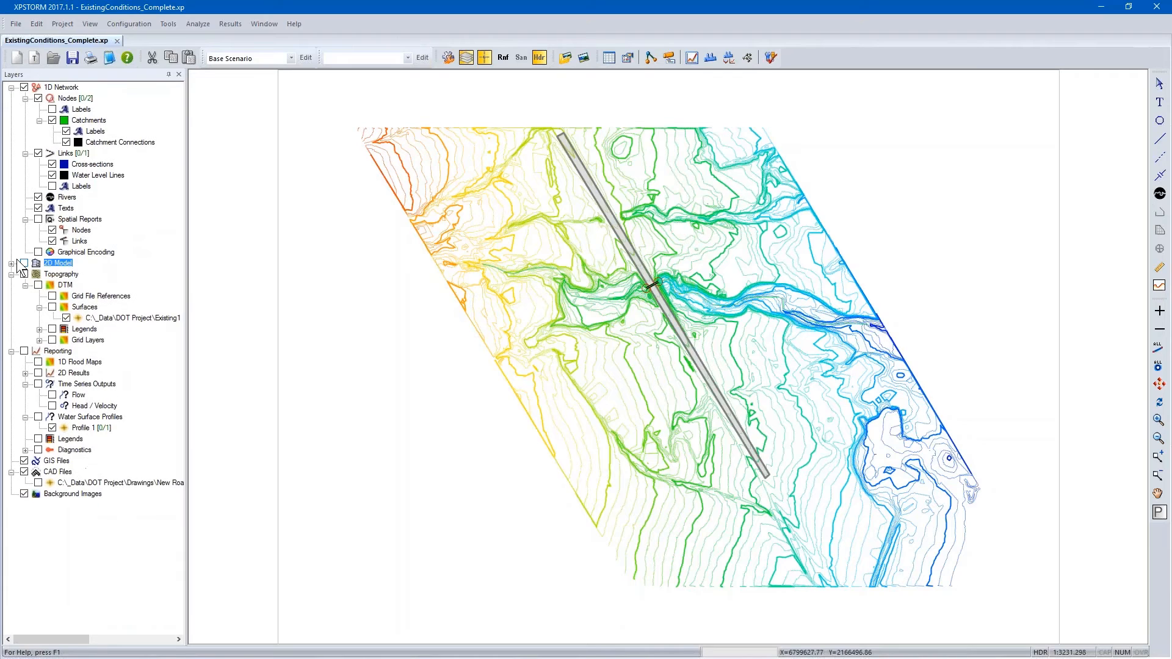
{"action": "left_click", "coordinate": [11, 274]}
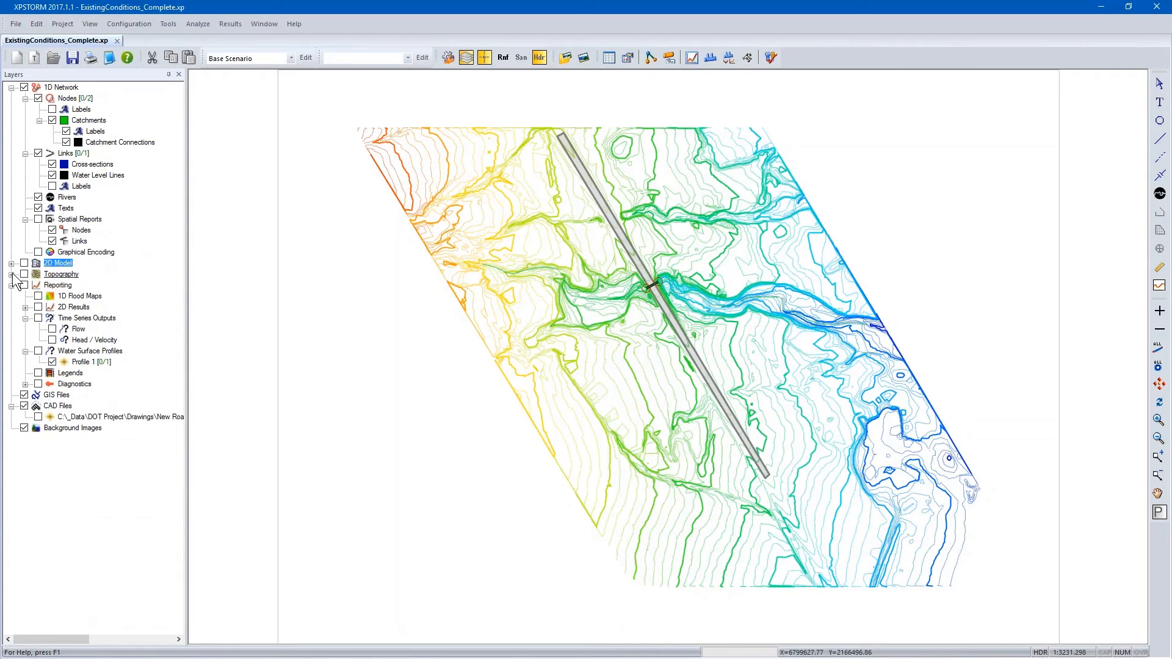
{"action": "left_click", "coordinate": [25, 307]}
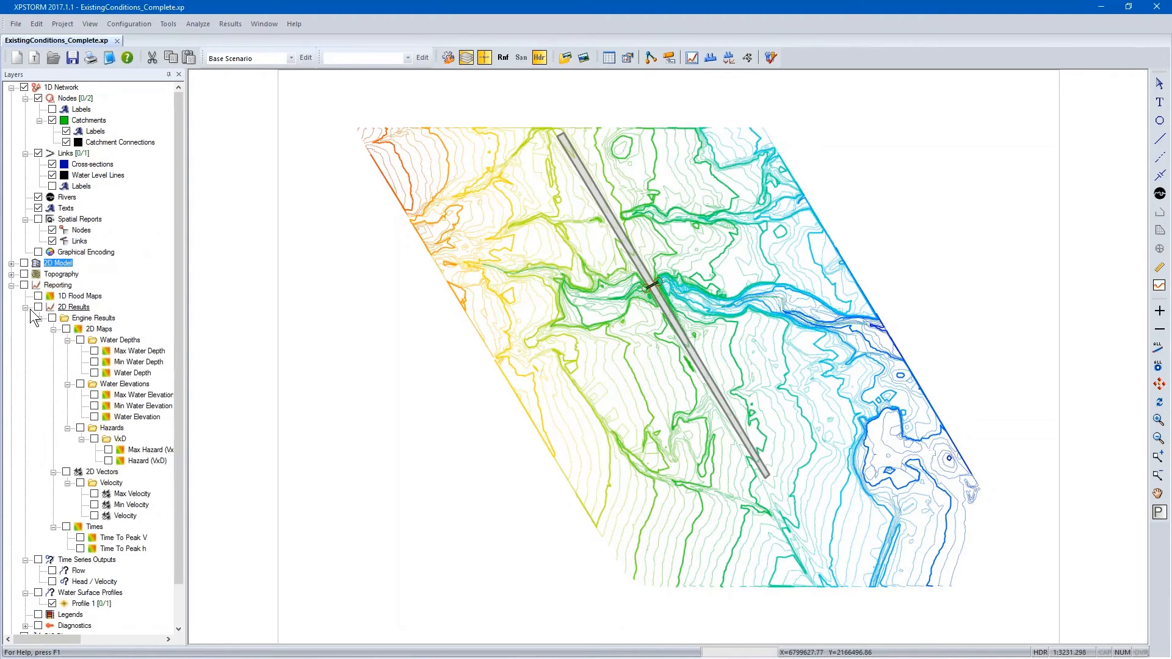
{"action": "left_click", "coordinate": [94, 350]}
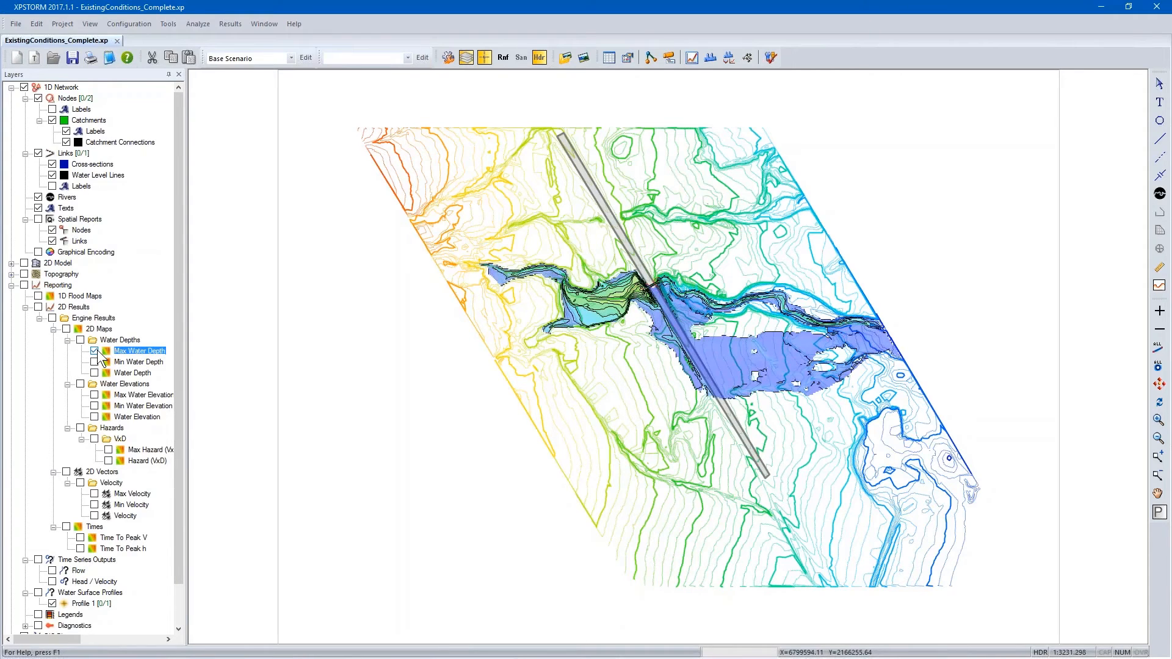
Set the Max Water Depth map to full opacity of 1.00 with the Filled display style.
{"action": "right_click", "coordinate": [127, 351]}
{"action": "left_click", "coordinate": [168, 357]}
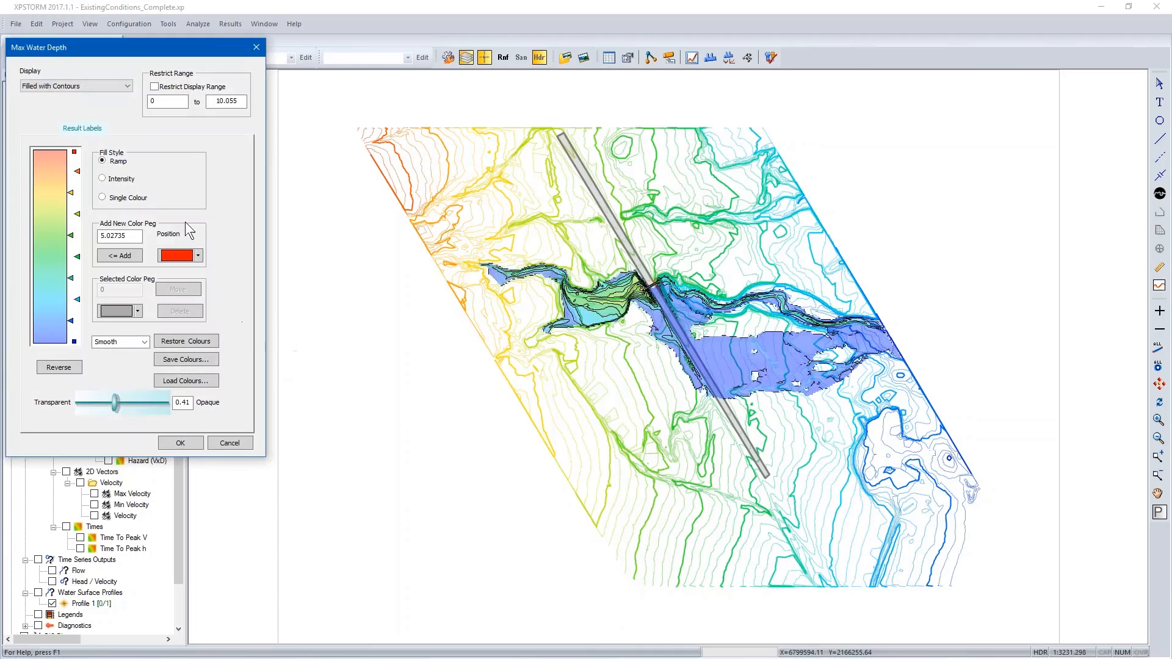
{"action": "left_click_drag", "start_coordinate": [116, 404], "coordinate": [166, 403]}
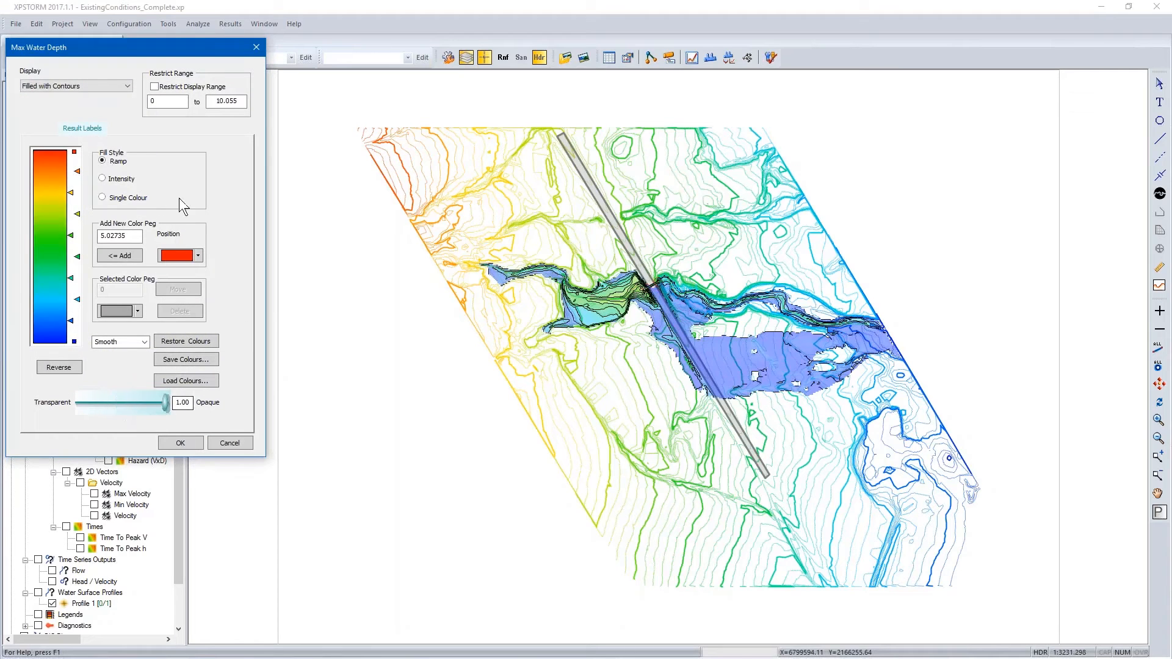
{"action": "left_click", "coordinate": [72, 85]}
{"action": "left_click", "coordinate": [61, 94]}
{"action": "left_click", "coordinate": [194, 444]}
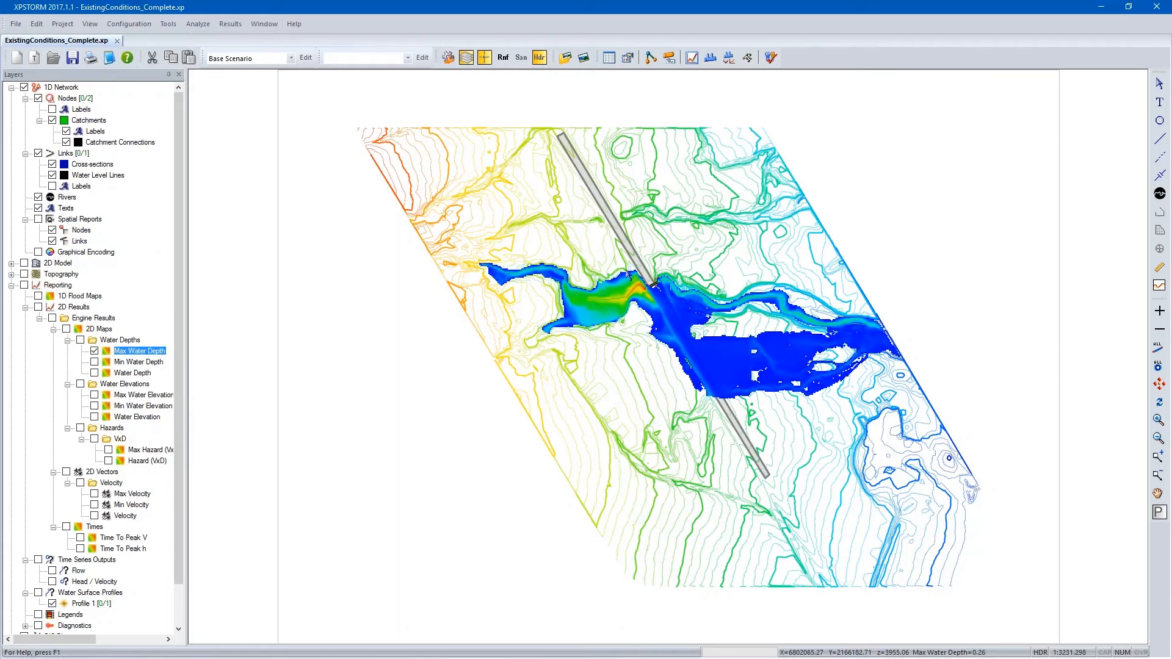
Show Max Water Elevation instead of Max Water Depth, using the Filled with Contours display style.
{"action": "left_click", "coordinate": [94, 351]}
{"action": "left_click", "coordinate": [95, 395]}
{"action": "left_click", "coordinate": [94, 395]}
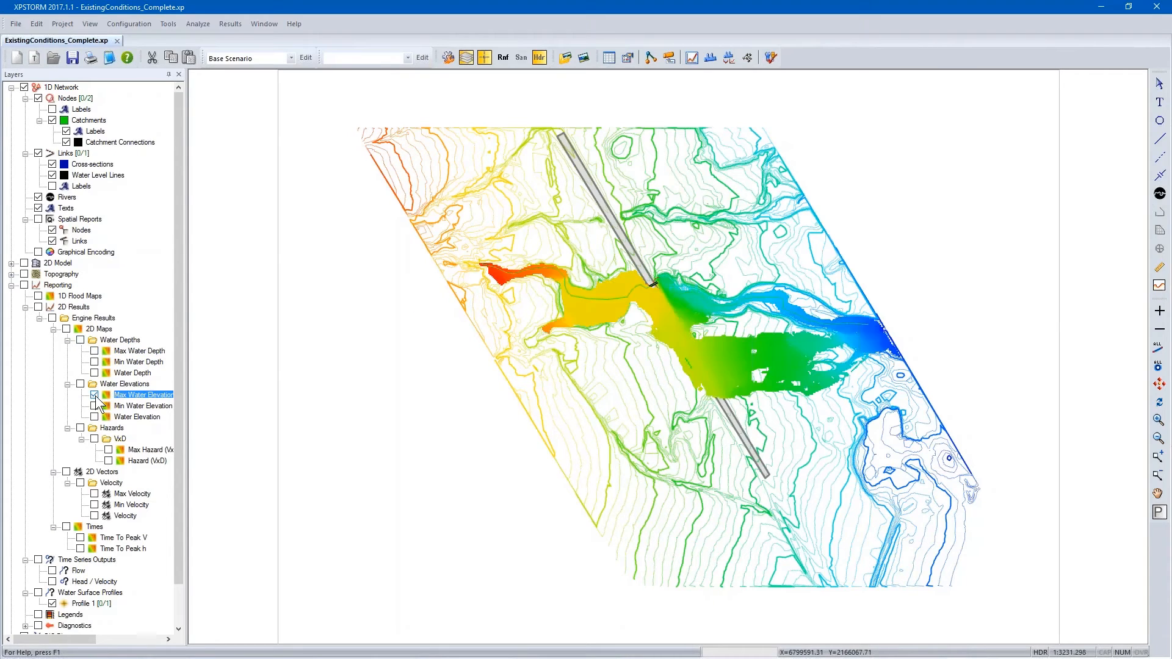
{"action": "right_click", "coordinate": [124, 395]}
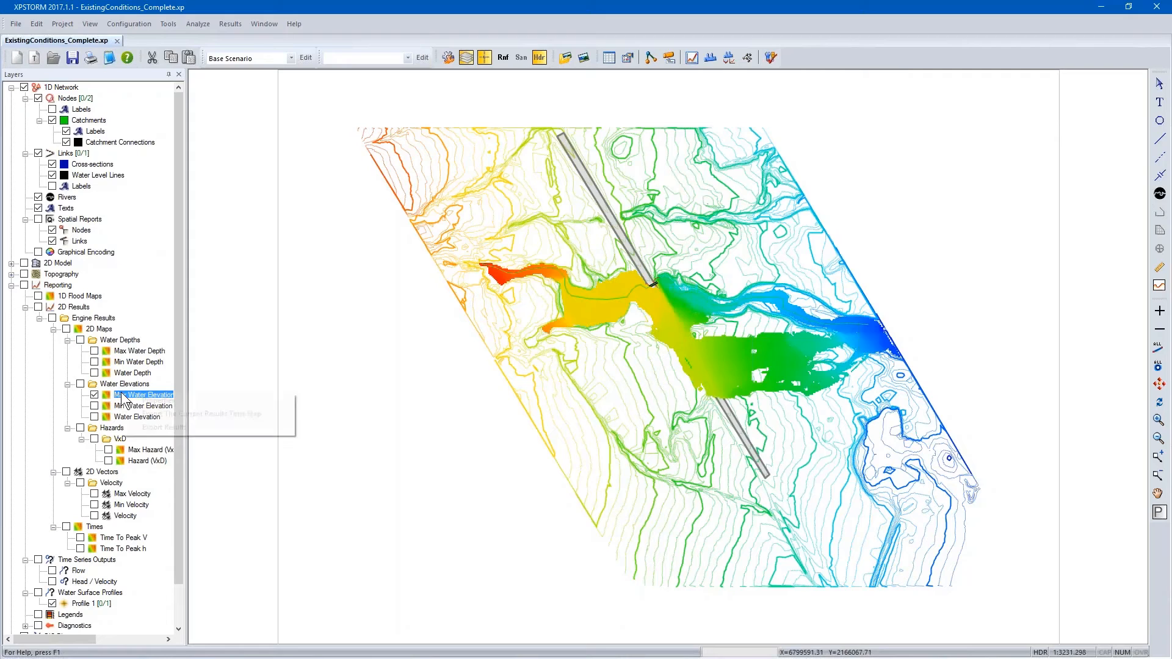
{"action": "left_click", "coordinate": [148, 399]}
{"action": "left_click", "coordinate": [113, 83]}
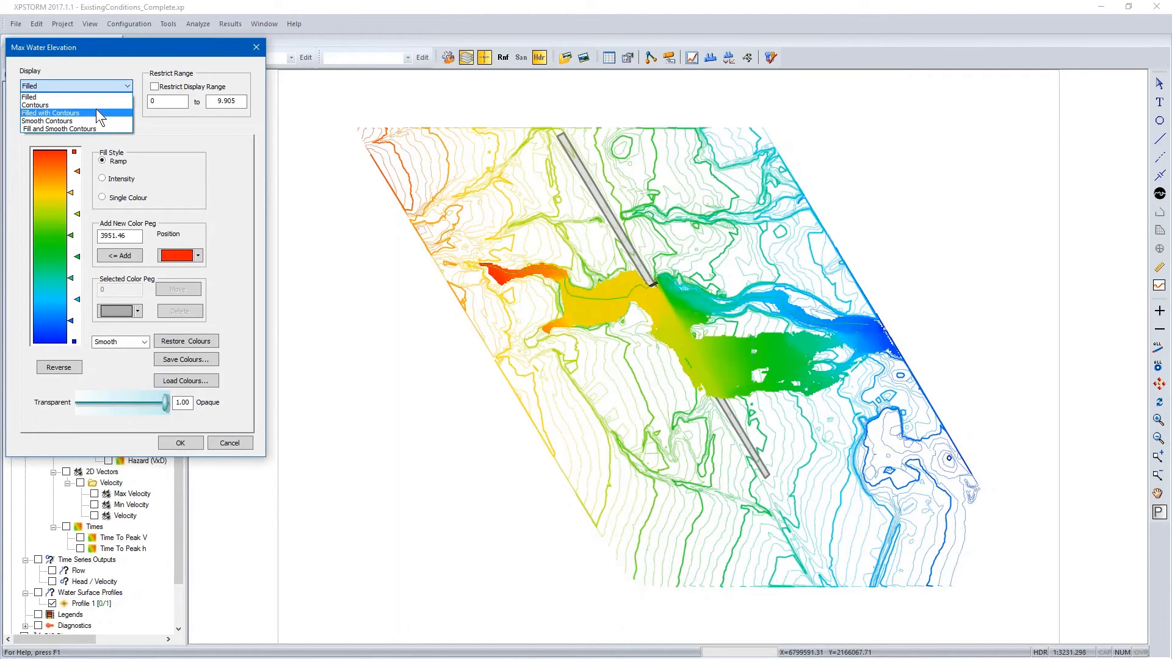
{"action": "left_click", "coordinate": [96, 112]}
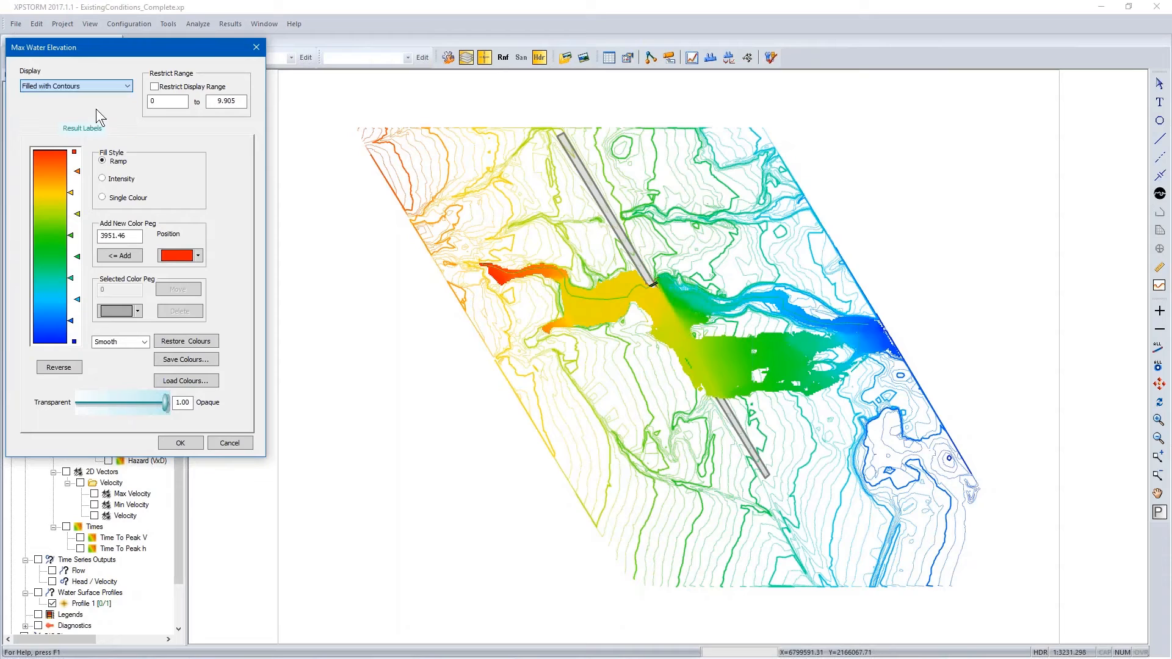
{"action": "left_click", "coordinate": [182, 442]}
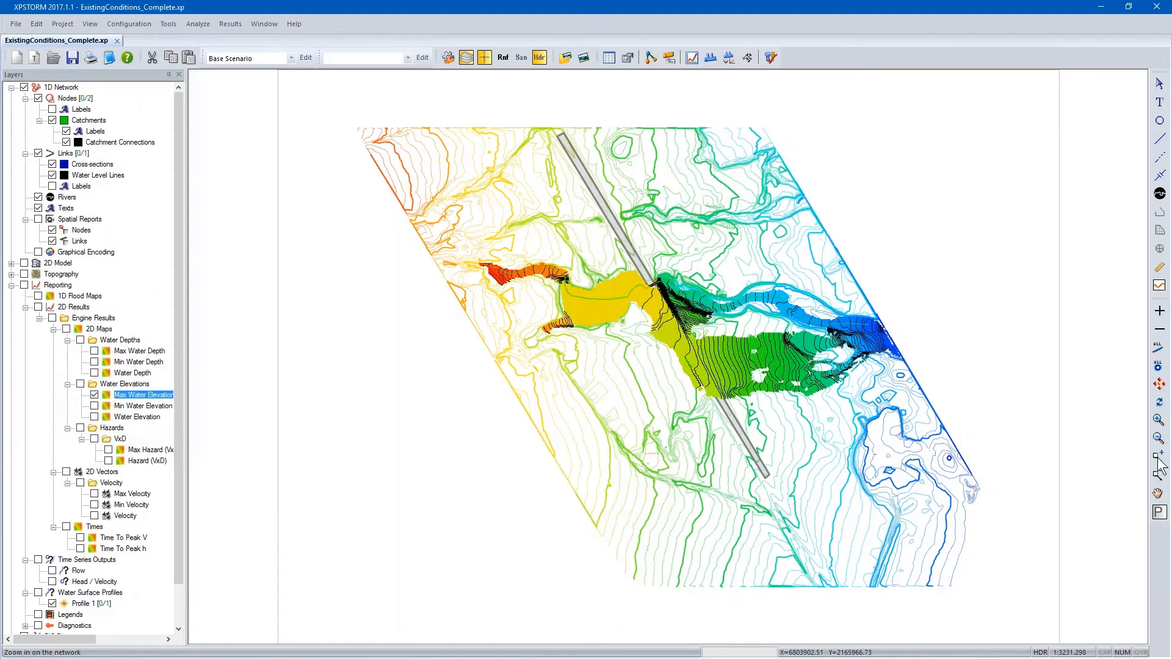
Display the result values as labels on the Max Water Elevation map around the culvert crossing.
{"action": "left_click_drag", "start_coordinate": [611, 263], "coordinate": [719, 354]}
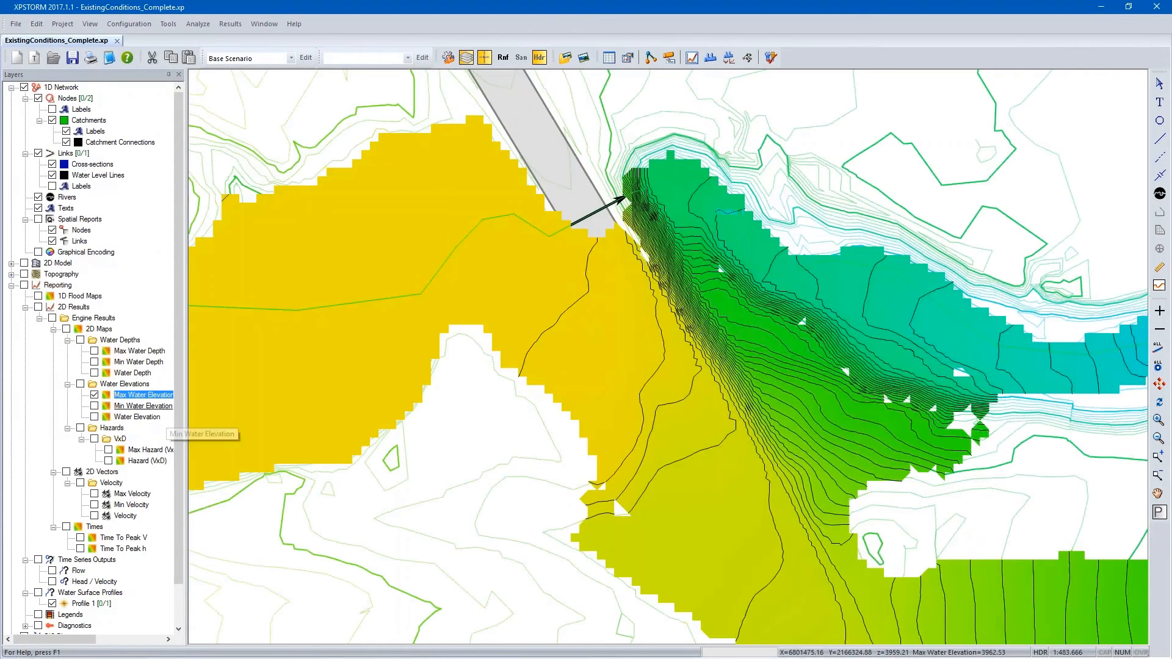
{"action": "right_click", "coordinate": [115, 397]}
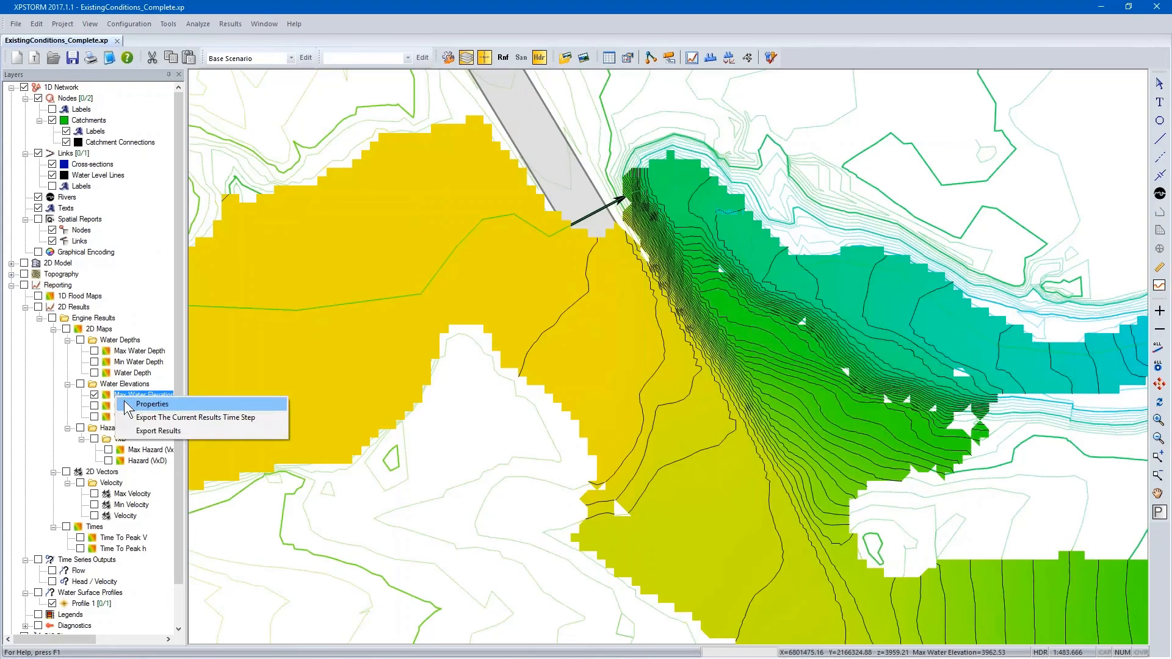
{"action": "left_click", "coordinate": [125, 402]}
{"action": "left_click", "coordinate": [82, 129]}
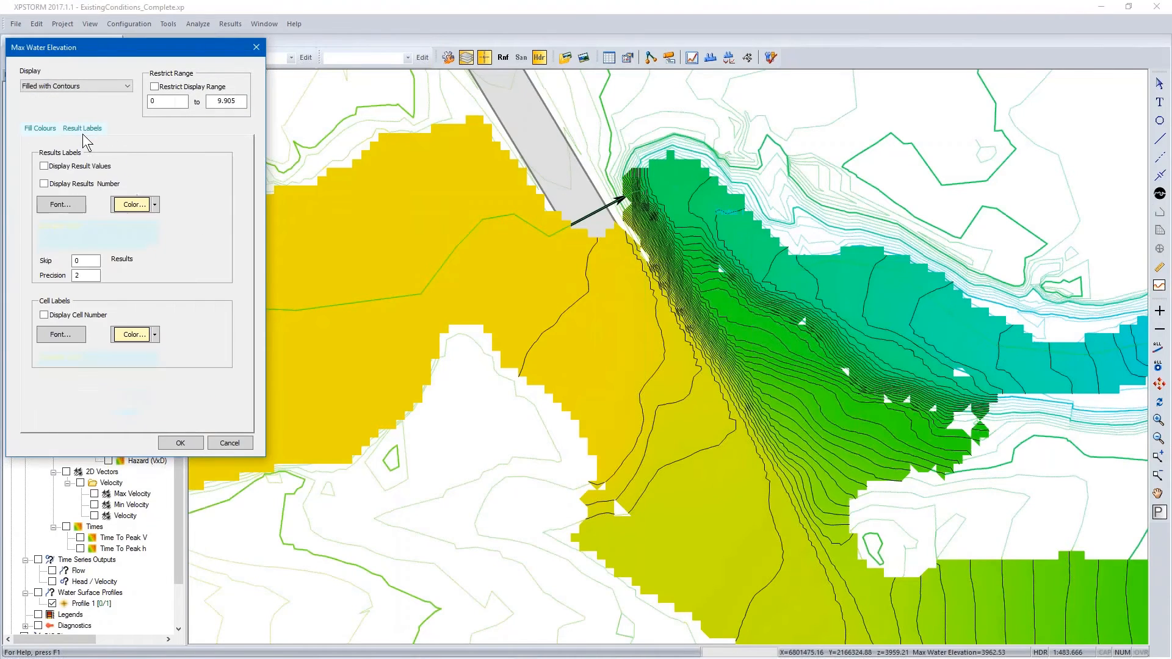
{"action": "left_click", "coordinate": [71, 165]}
{"action": "left_click", "coordinate": [185, 443]}
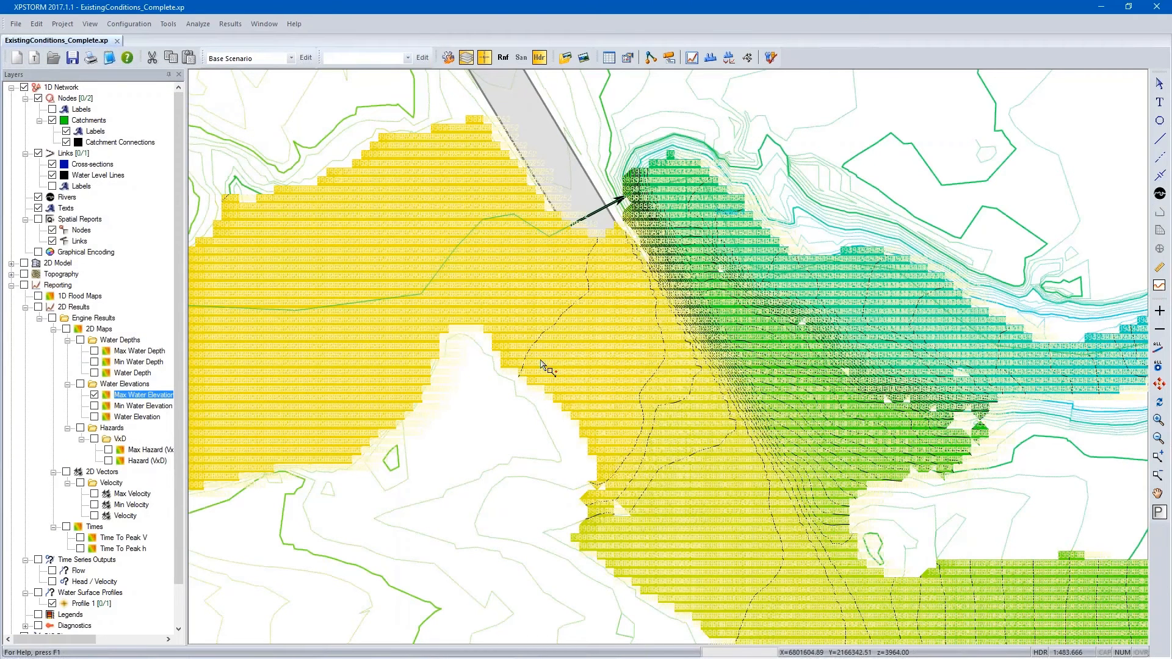
Hide the Max Water Elevation map and switch to the presentation, advancing it to the Proposed Conditions slide.
{"action": "left_click", "coordinate": [95, 395]}
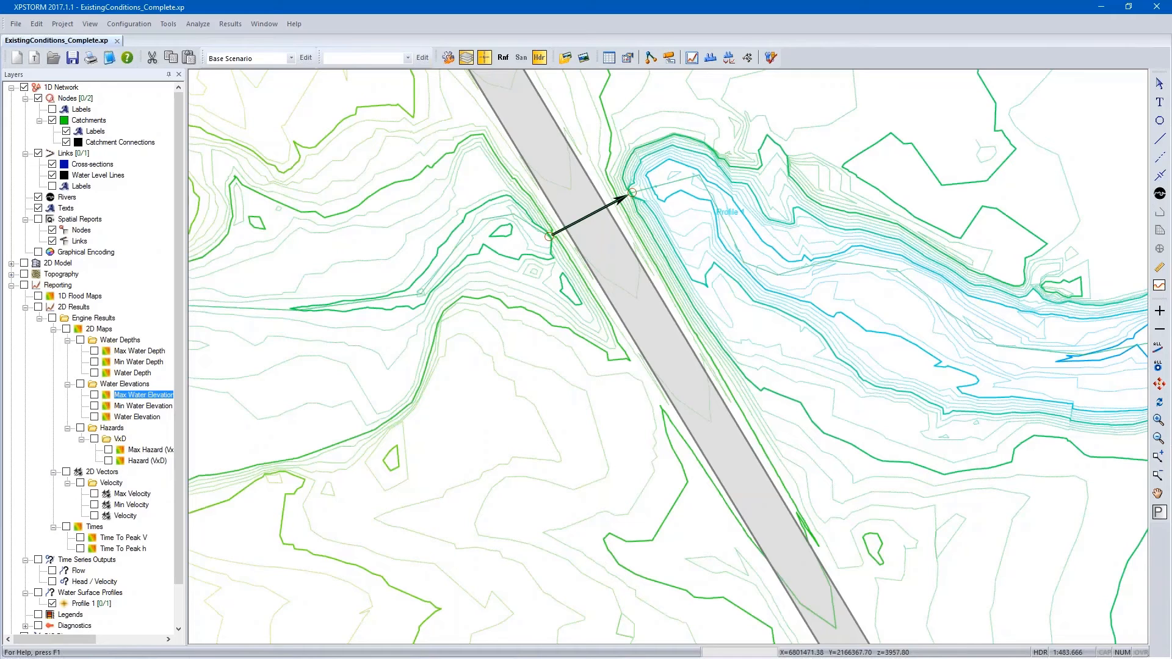
{"action": "left_click", "coordinate": [1098, 6]}
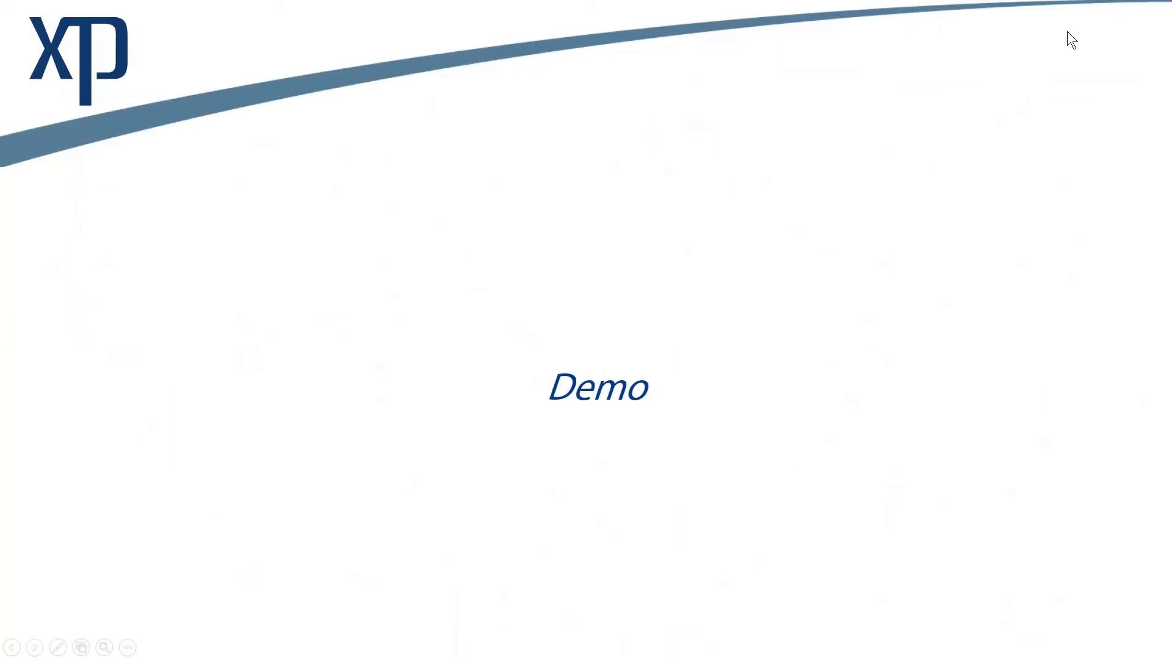
{"action": "left_click", "coordinate": [900, 157]}
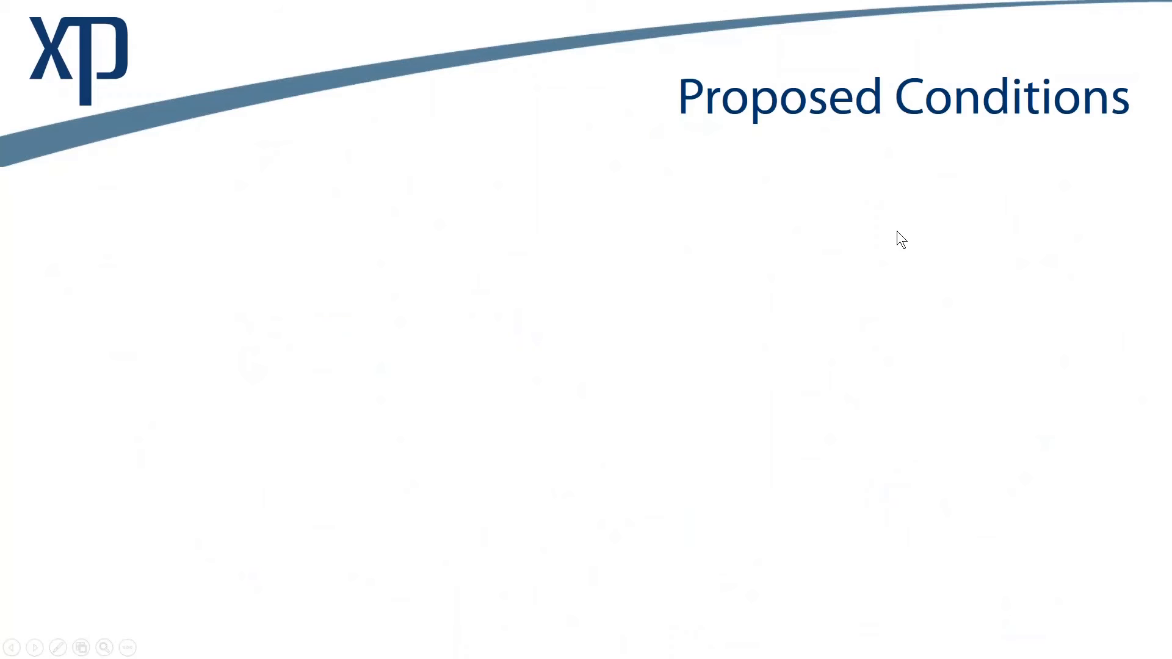
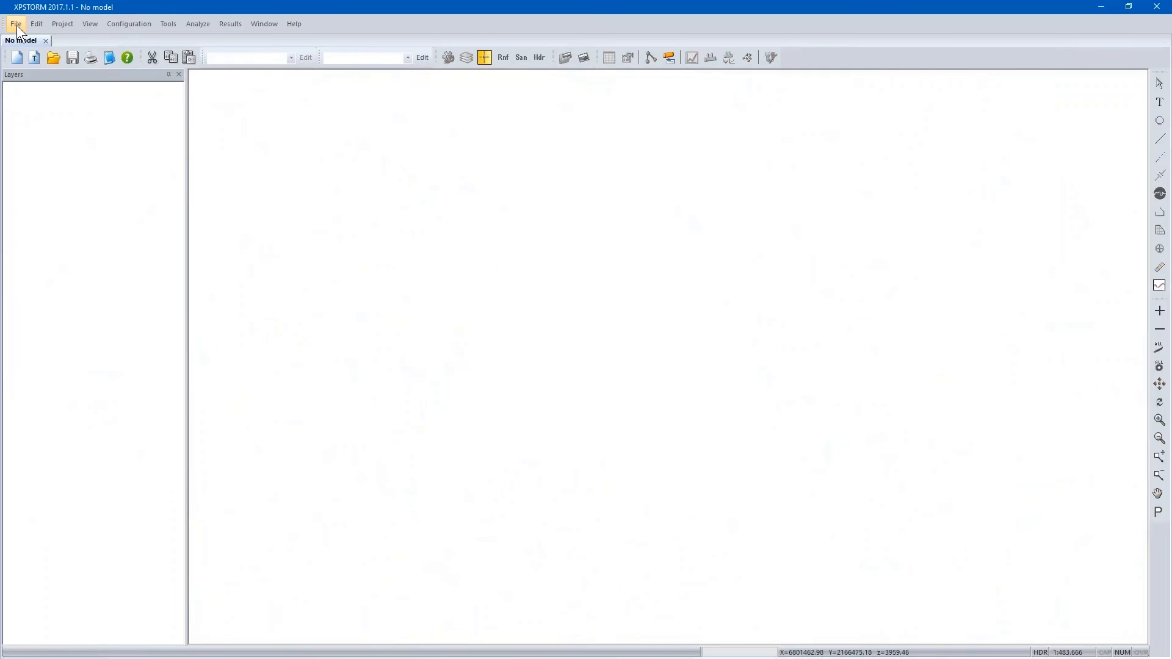
Open the proposed-conditions model file FinalConditions_Complete.xp.
{"action": "left_click", "coordinate": [43, 64]}
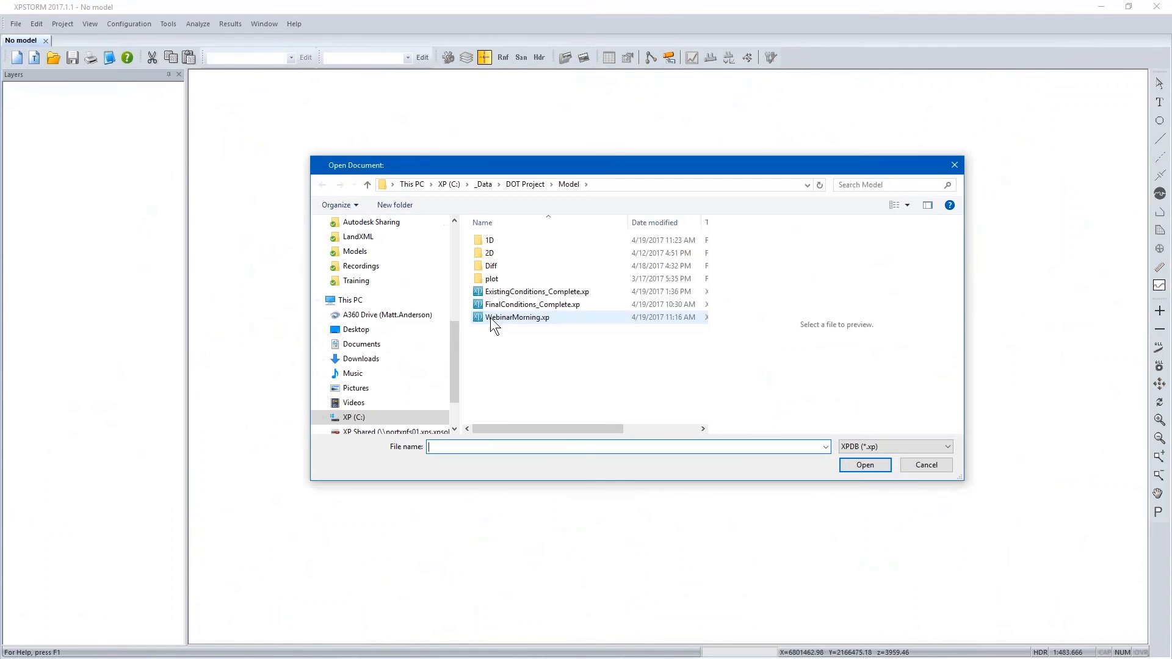
{"action": "left_click", "coordinate": [529, 305]}
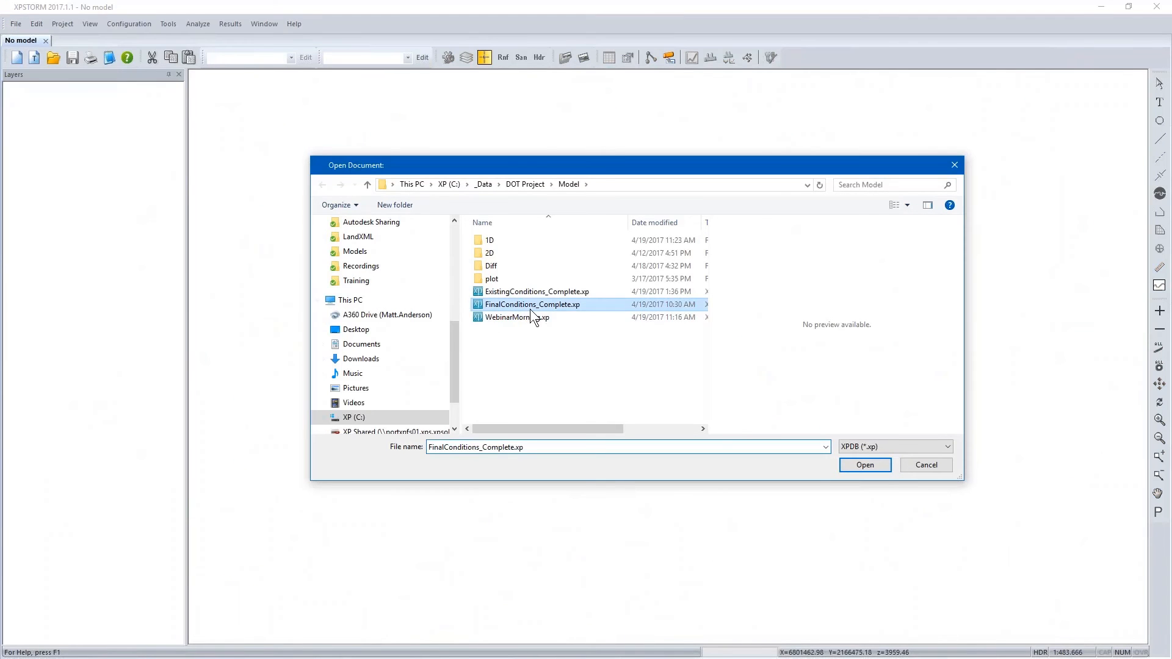
{"action": "left_click", "coordinate": [865, 466]}
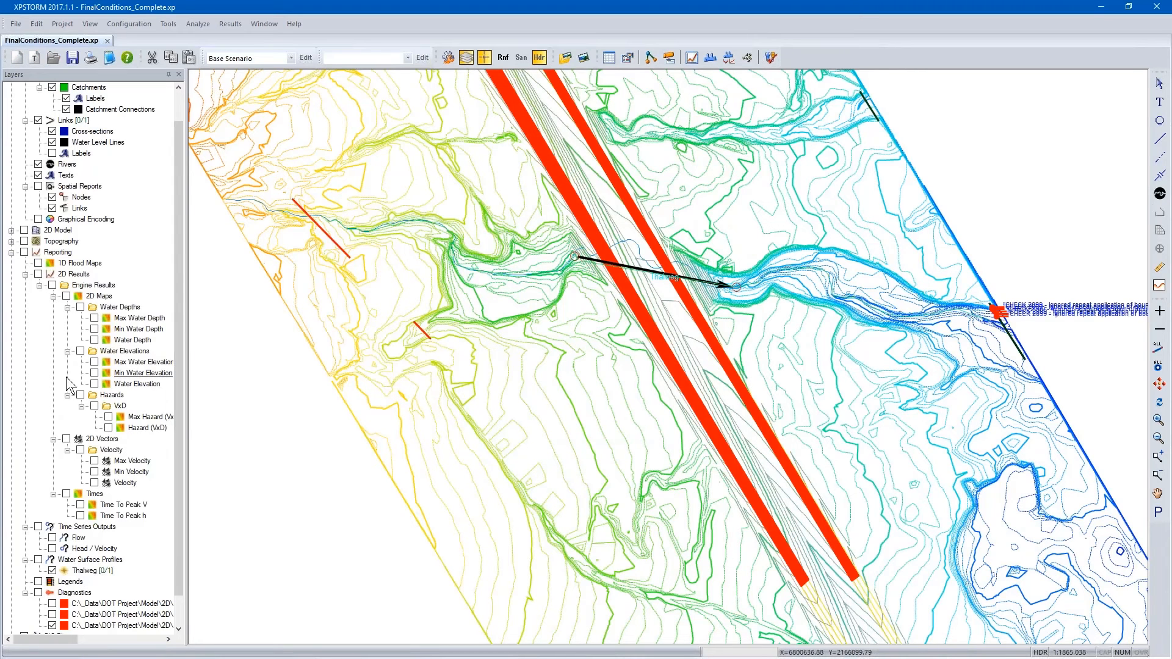
Hide the last diagnostics file layer and the Roads landuse layer of the 2D model.
{"action": "scroll", "coordinate": [107, 332], "scroll_direction": "up", "scroll_amount": 1}
{"action": "scroll", "coordinate": [101, 129], "scroll_direction": "down", "scroll_amount": 2}
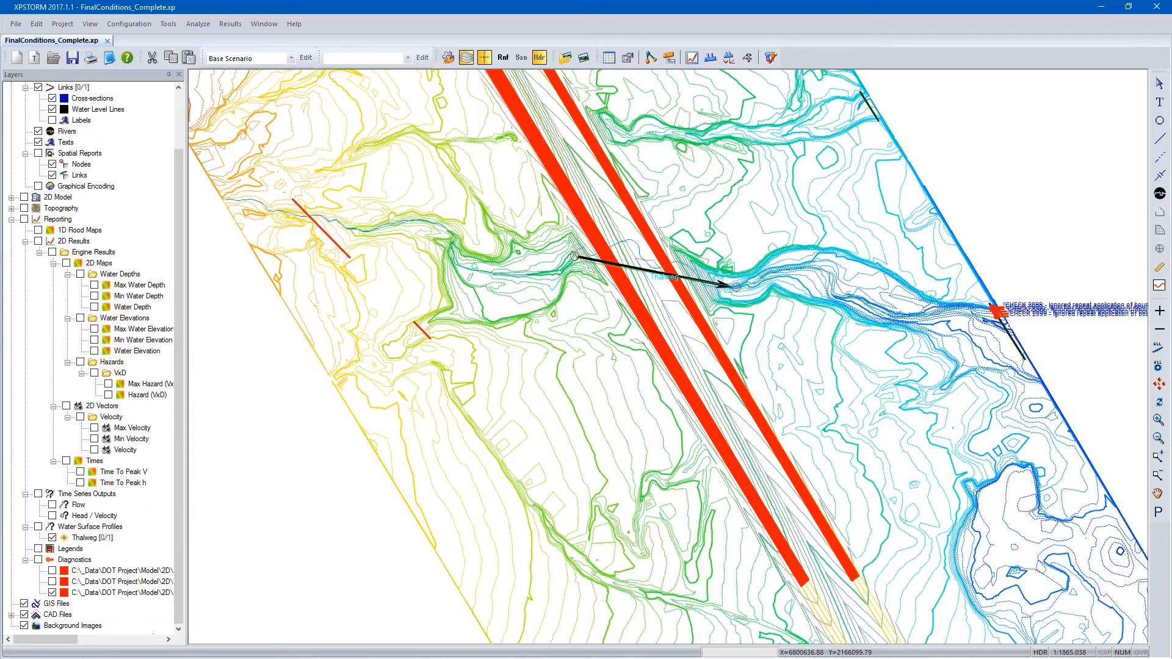
{"action": "left_click", "coordinate": [52, 592]}
{"action": "scroll", "coordinate": [30, 251], "scroll_direction": "up", "scroll_amount": 2}
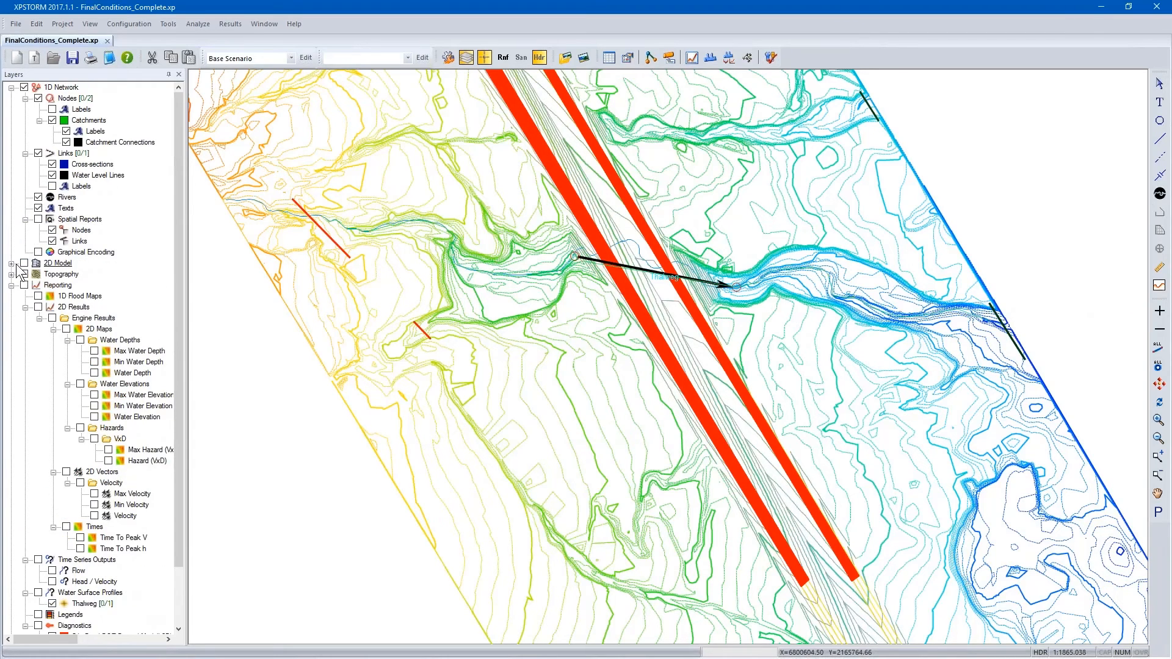
{"action": "left_click", "coordinate": [11, 263]}
{"action": "left_click", "coordinate": [52, 351]}
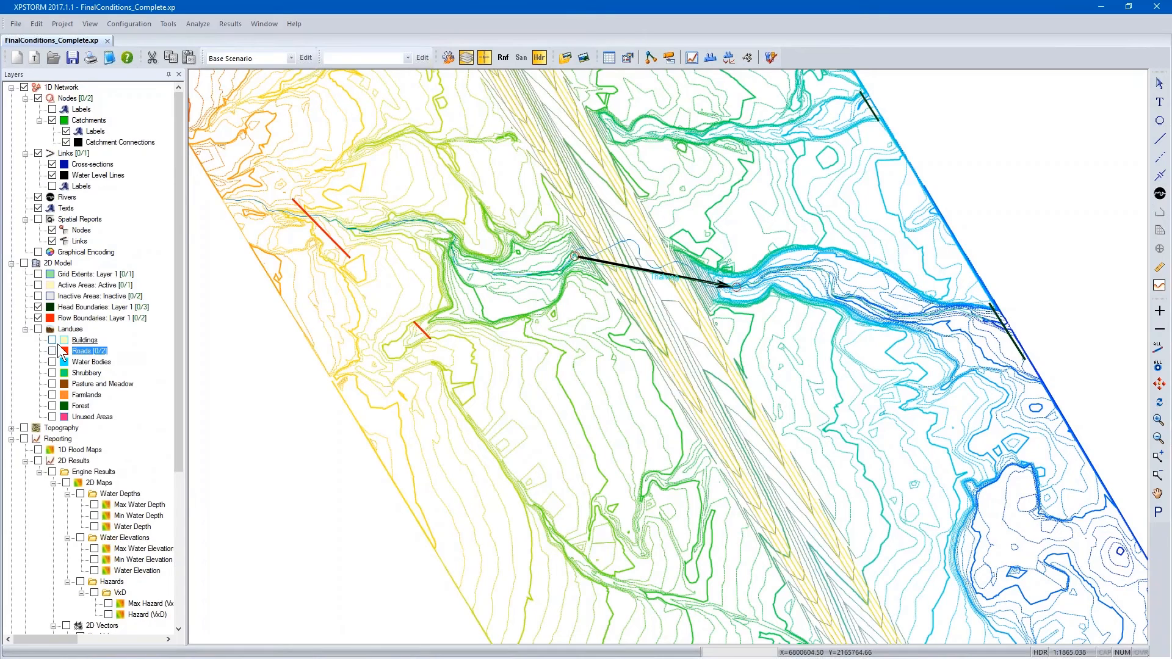
{"action": "left_click", "coordinate": [11, 263]}
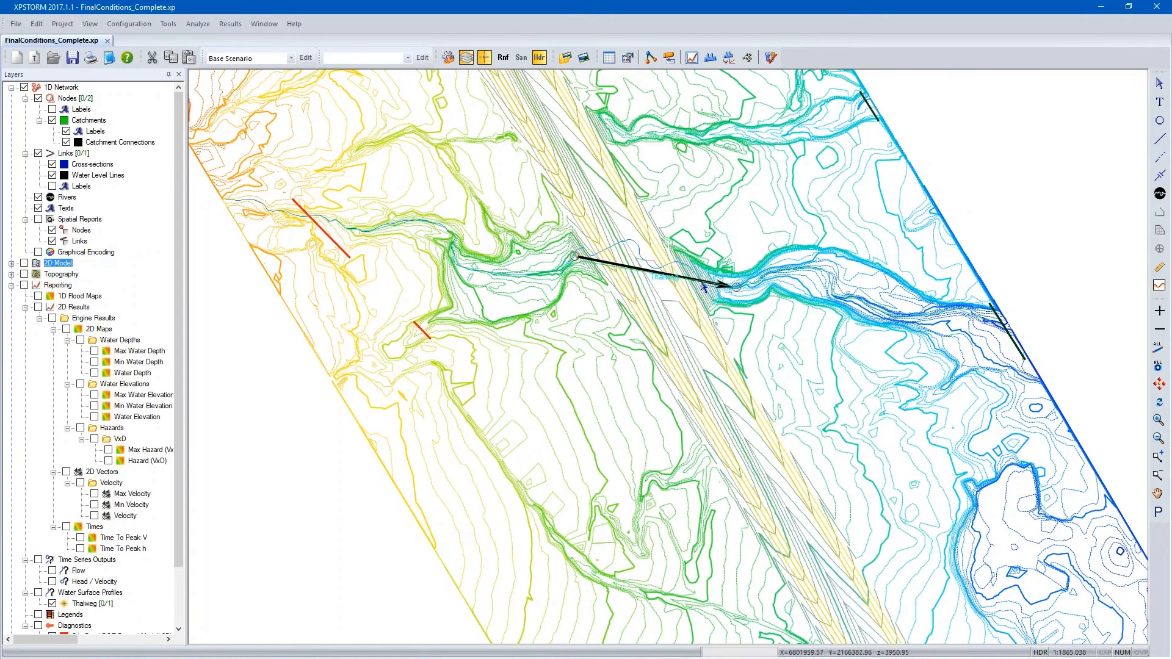
Keep Base Scenario active and review the culvert link's conduit profile, including its diameter and length.
{"action": "left_click", "coordinate": [705, 288]}
{"action": "left_click", "coordinate": [277, 56]}
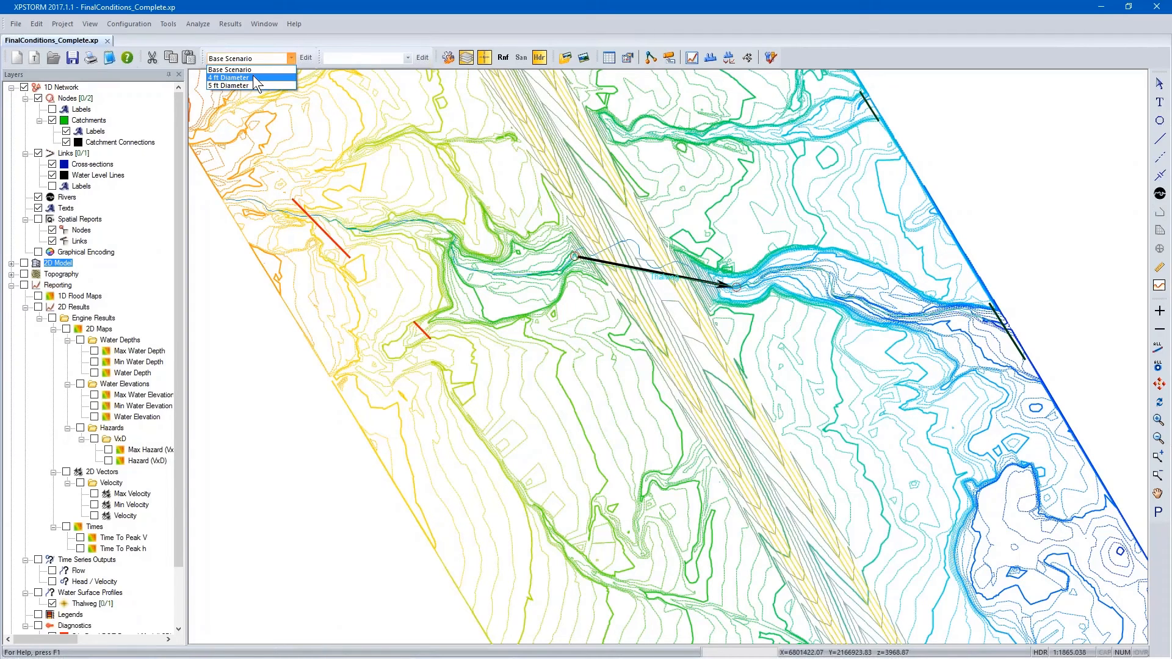
{"action": "left_click", "coordinate": [255, 68]}
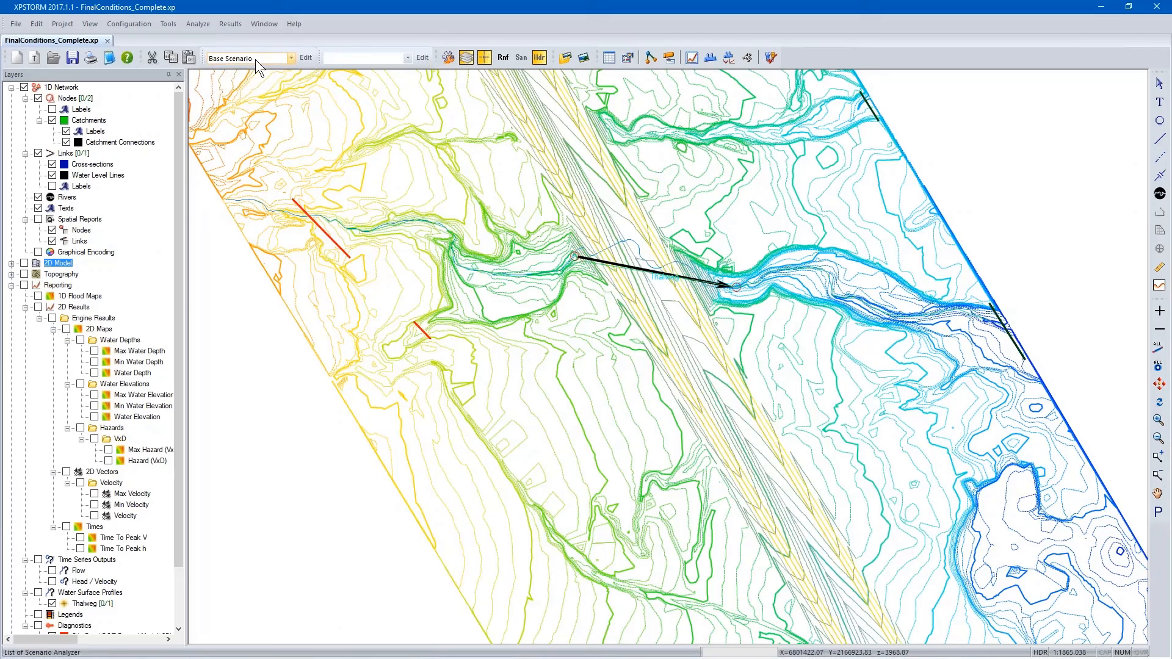
{"action": "left_click", "coordinate": [645, 271]}
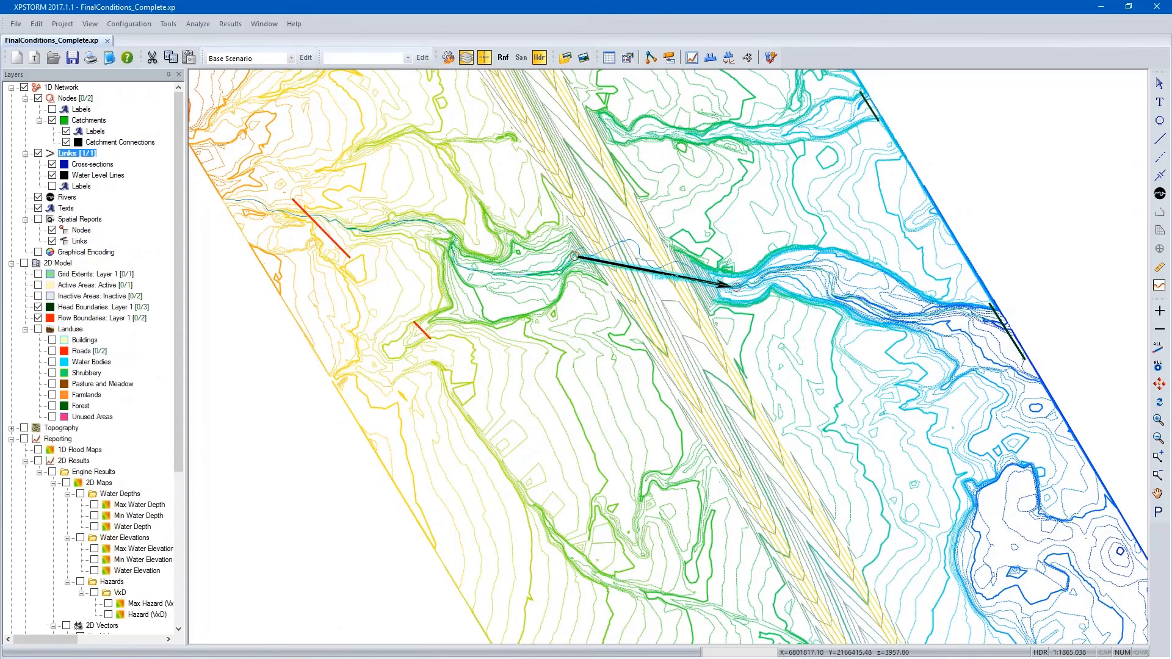
{"action": "right_click", "coordinate": [646, 271]}
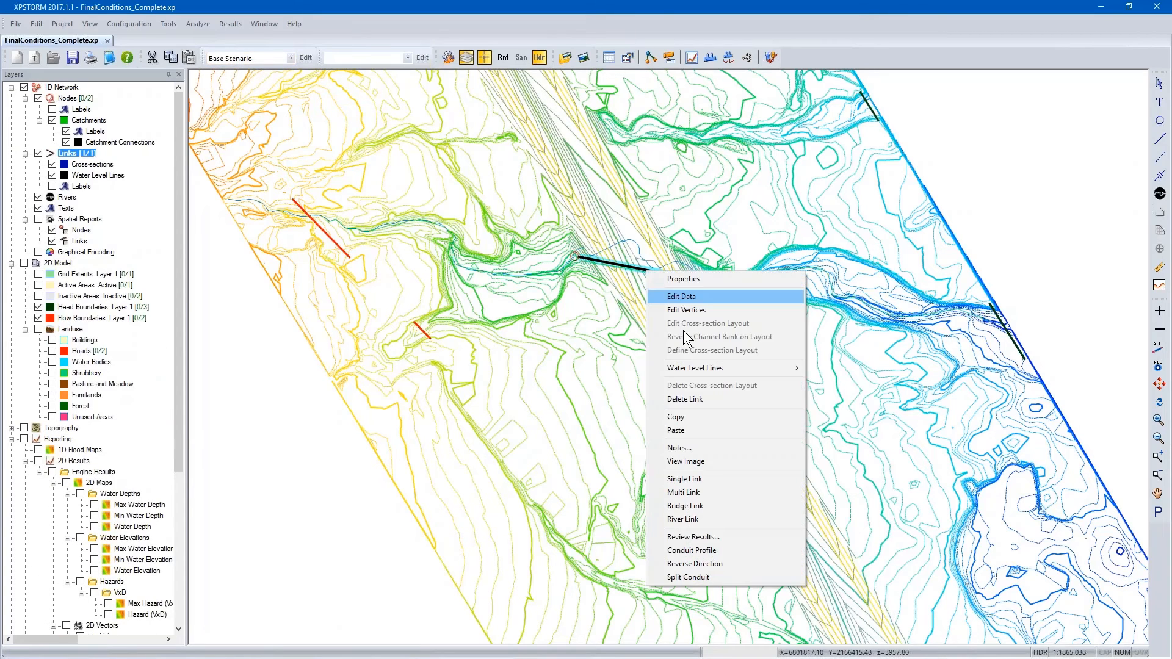
{"action": "left_click", "coordinate": [719, 552]}
{"action": "left_click", "coordinate": [122, 143]}
{"action": "double_click", "coordinate": [143, 188]}
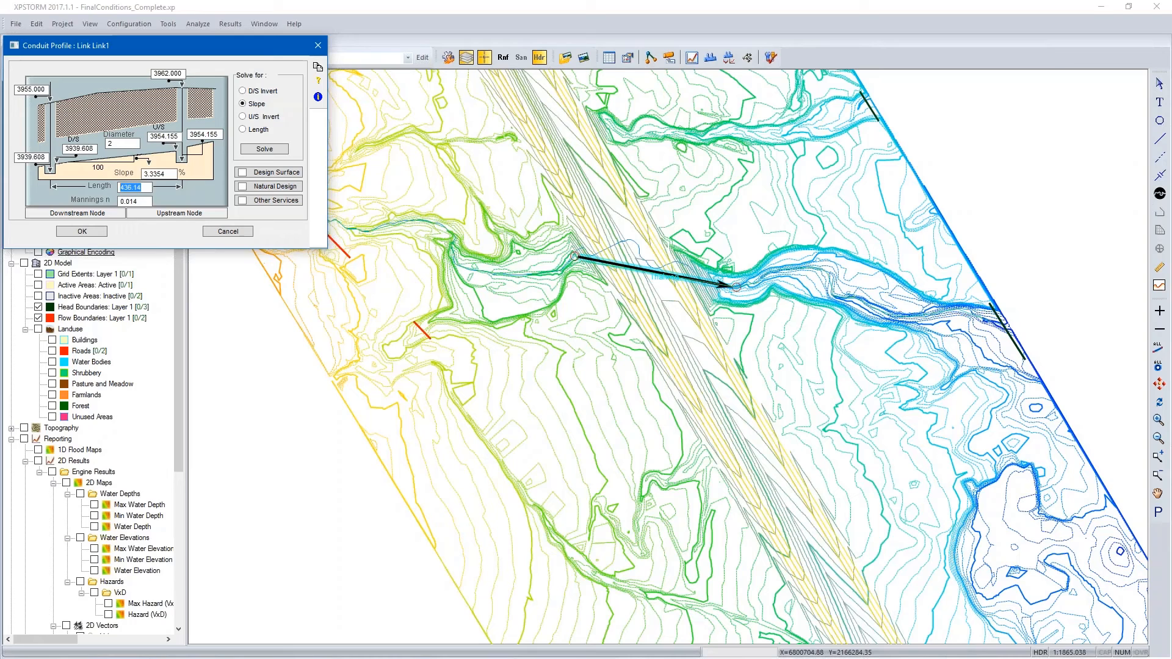
{"action": "left_click", "coordinate": [221, 230]}
Switch to the 4 ft Diameter scenario, review the culvert link's conduit profile, and return to Base Scenario.
{"action": "left_click", "coordinate": [269, 59]}
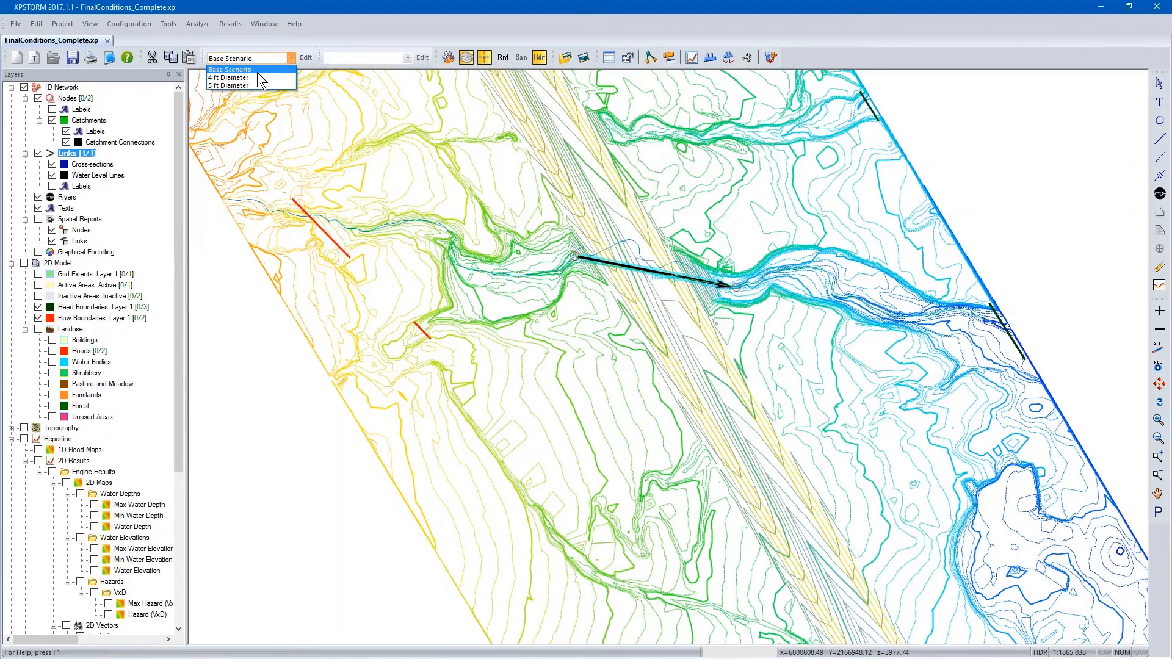
{"action": "left_click", "coordinate": [251, 78]}
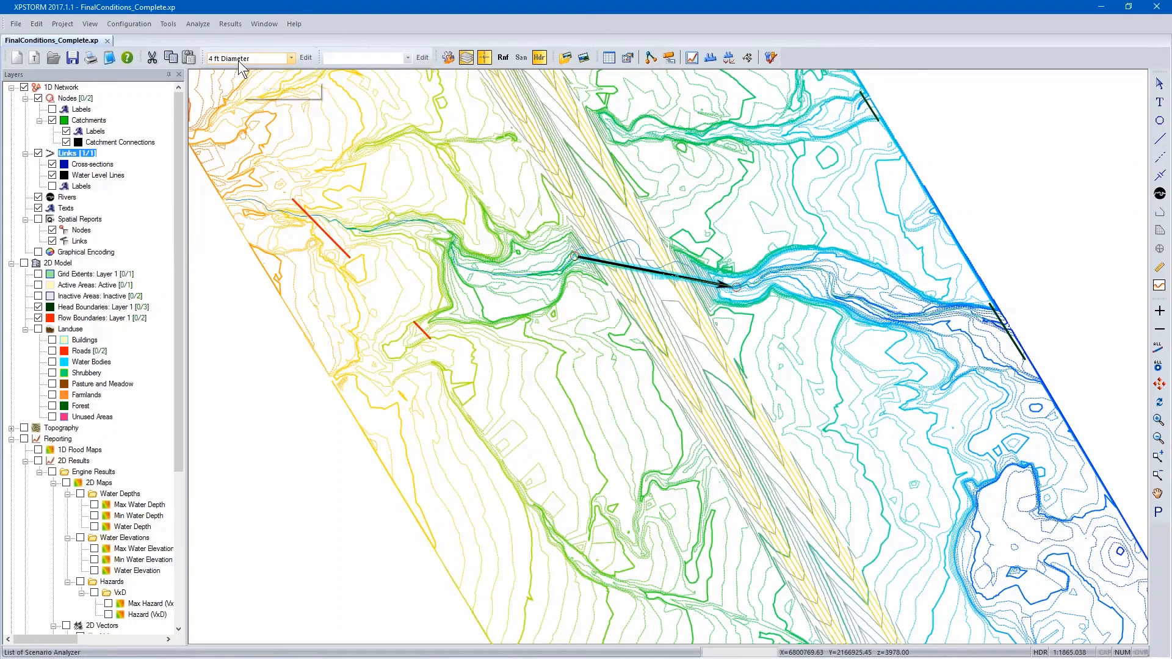
{"action": "right_click", "coordinate": [657, 274]}
{"action": "left_click", "coordinate": [722, 553]}
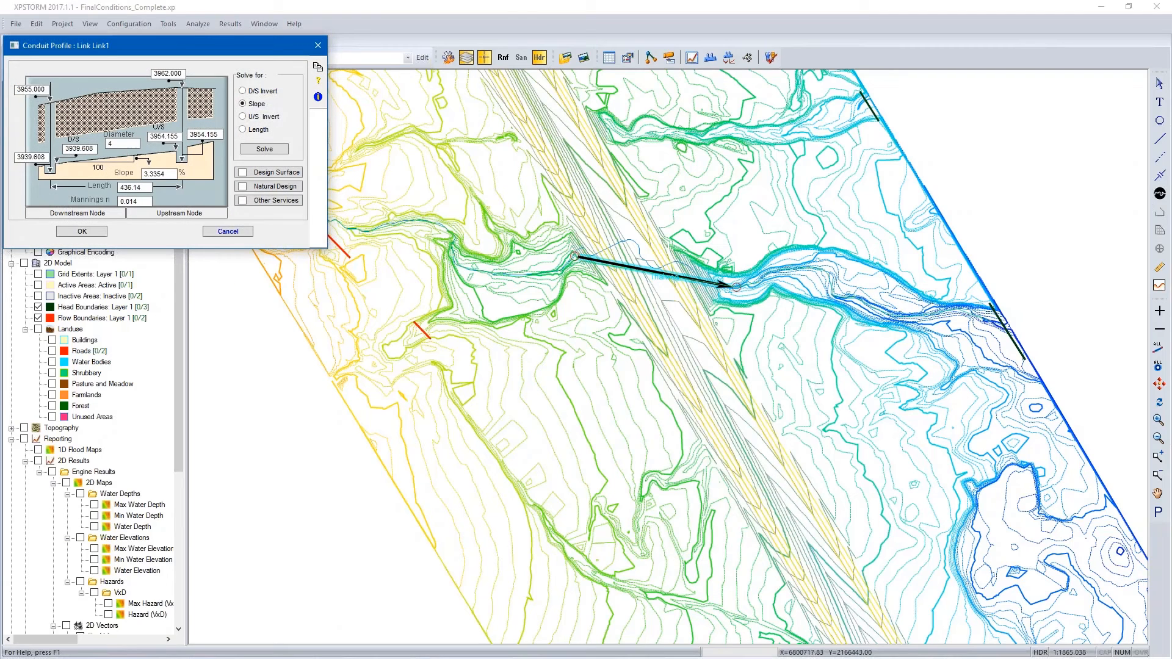
{"action": "left_click", "coordinate": [82, 231]}
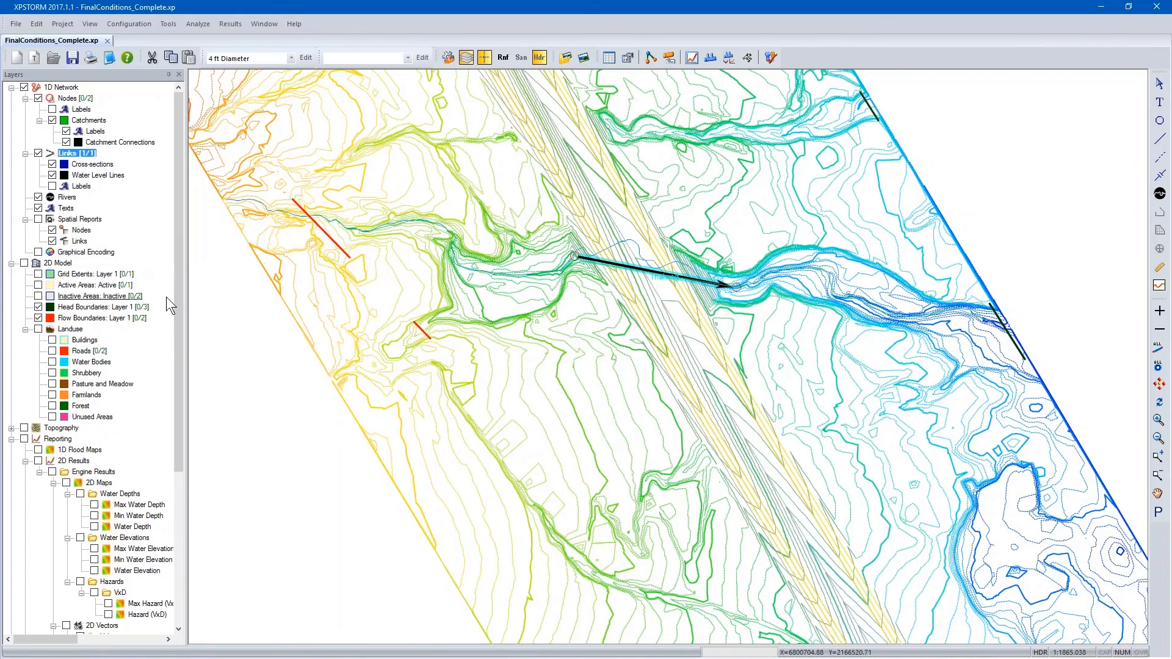
{"action": "left_click", "coordinate": [283, 58]}
{"action": "left_click", "coordinate": [263, 71]}
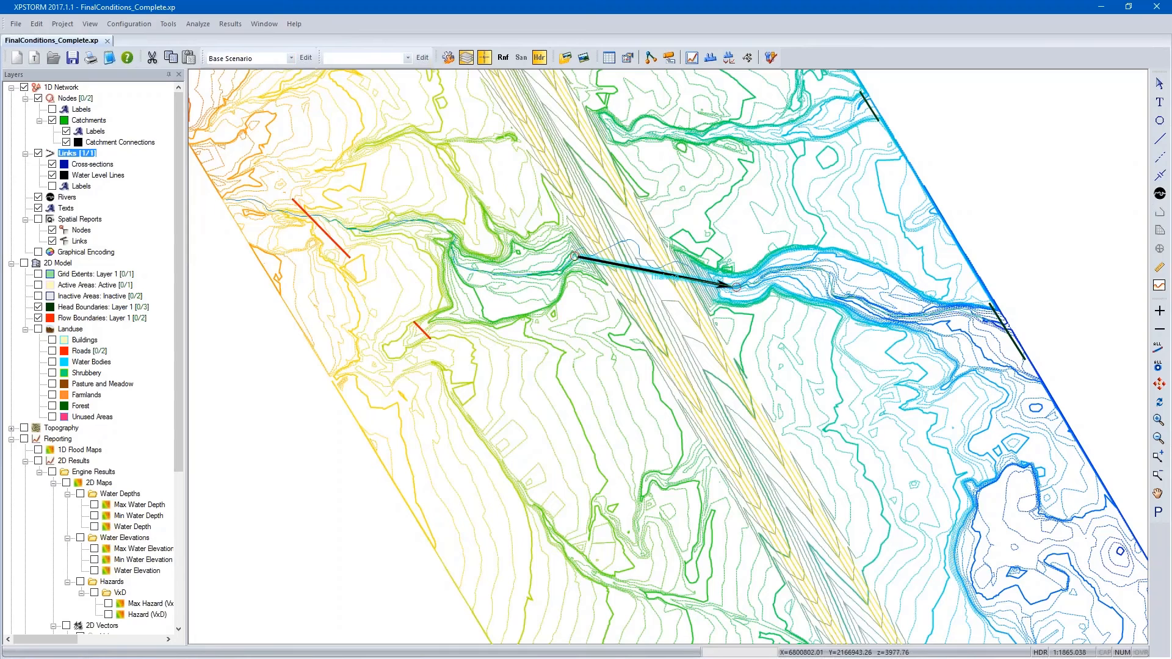
Look at the Solve Manager and display the Max Water Elevation map for Base Scenario.
{"action": "left_click", "coordinate": [195, 23]}
{"action": "left_click", "coordinate": [200, 62]}
{"action": "scroll", "coordinate": [108, 499], "scroll_direction": "down", "scroll_amount": 1}
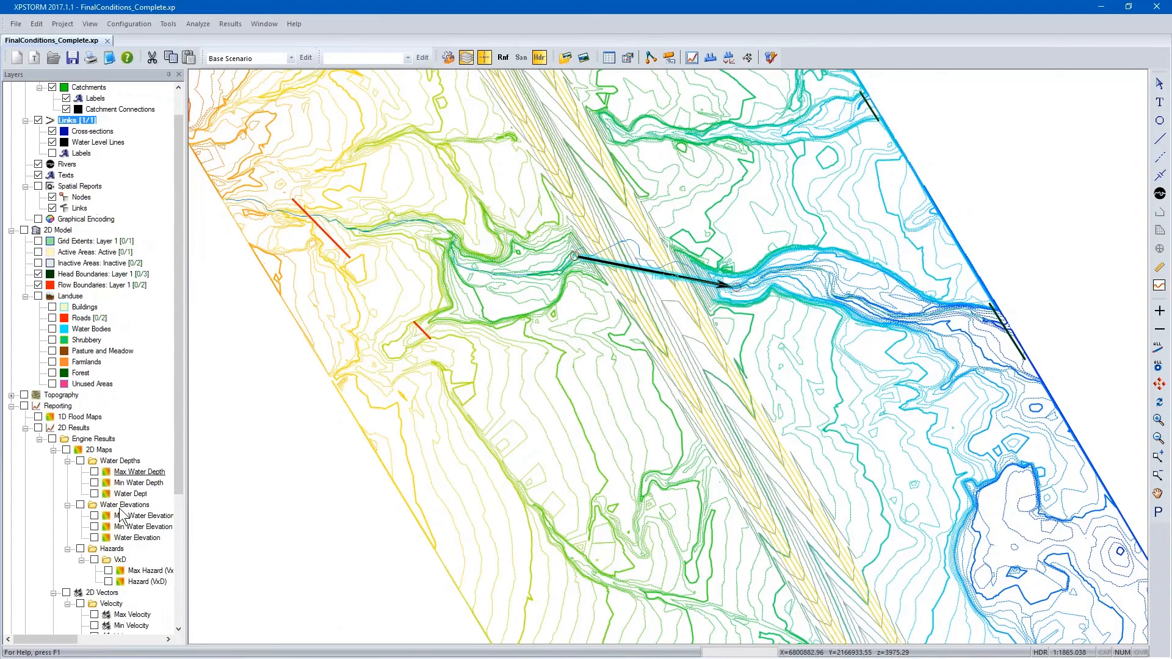
{"action": "left_click", "coordinate": [94, 515]}
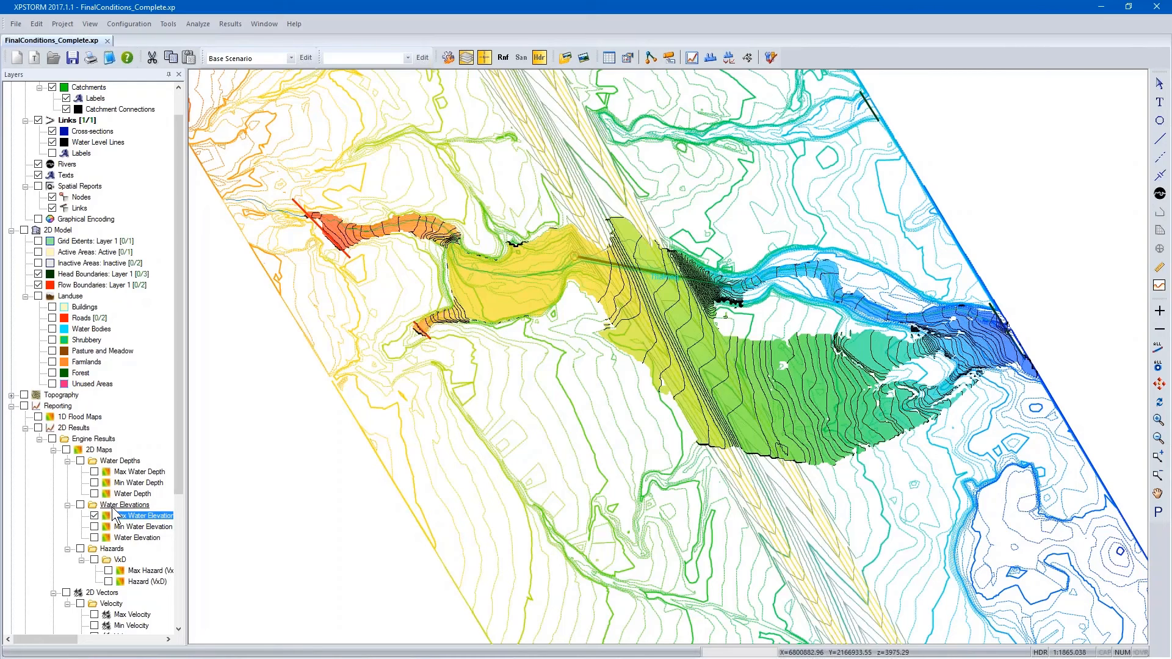
Add the XMDF result file ExistingConditions_Complete.xmdf.sup from the 2D Results Output folder to the 2D Results.
{"action": "right_click", "coordinate": [86, 427]}
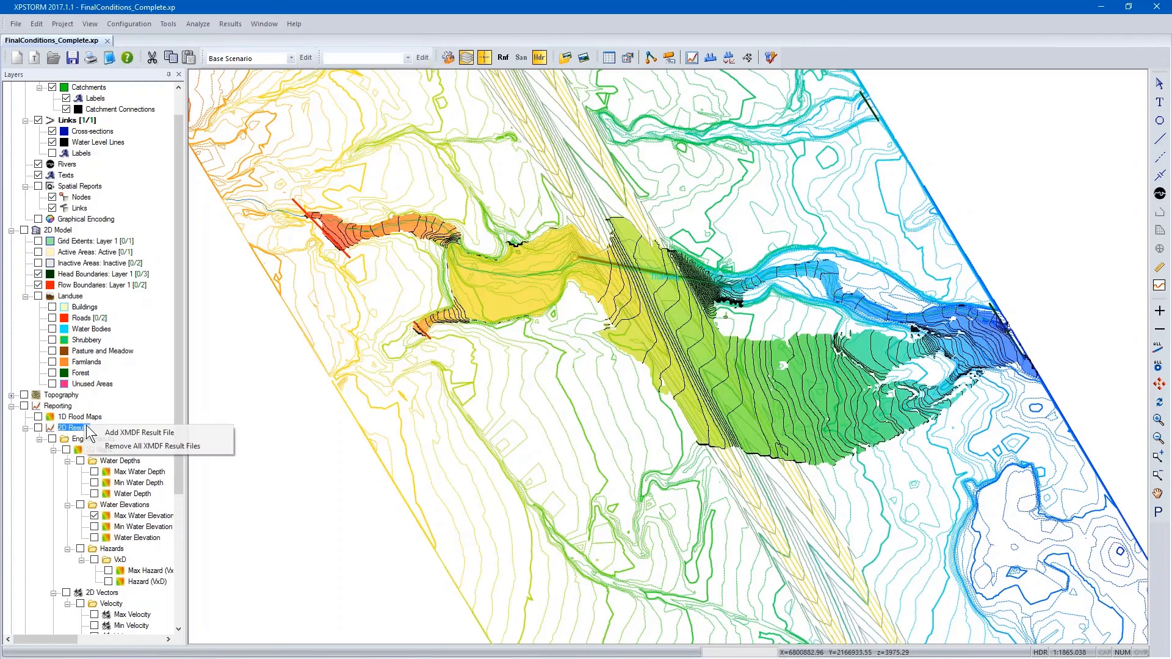
{"action": "left_click", "coordinate": [104, 431]}
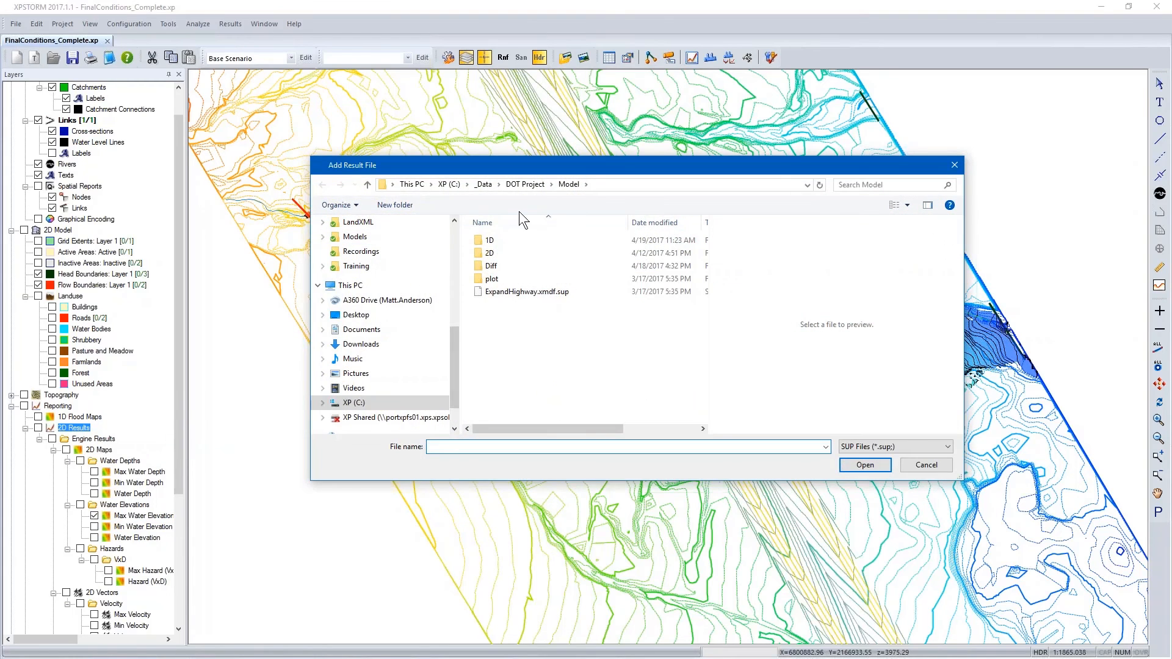
{"action": "double_click", "coordinate": [499, 251]}
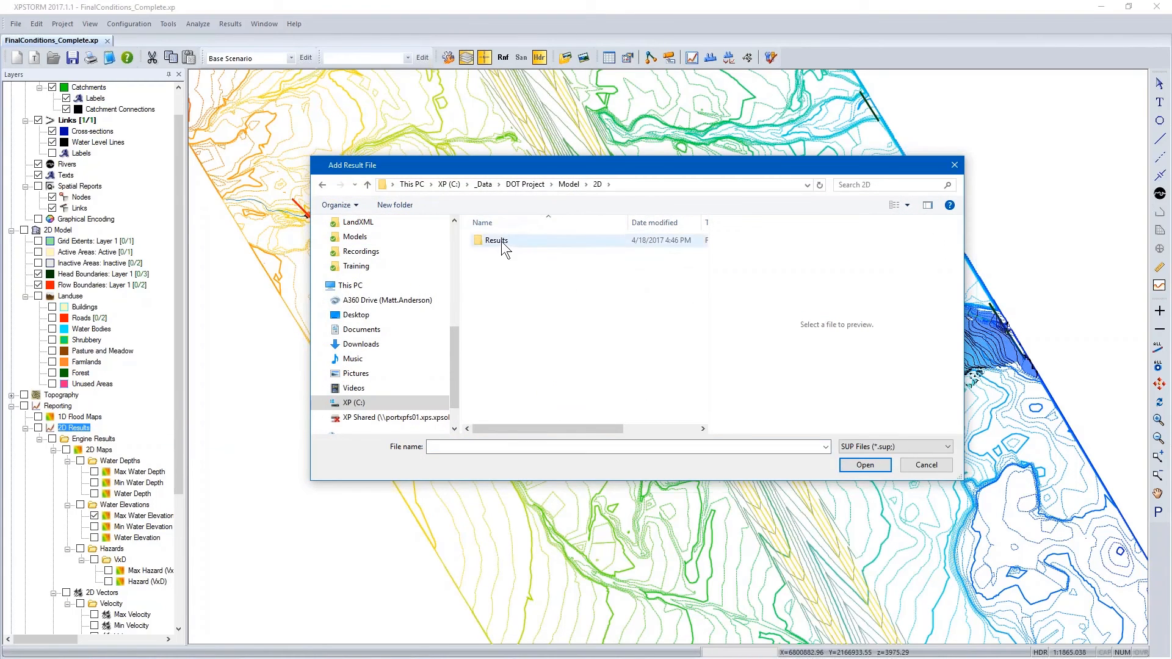
{"action": "double_click", "coordinate": [500, 240]}
{"action": "double_click", "coordinate": [499, 277]}
{"action": "left_click", "coordinate": [508, 253]}
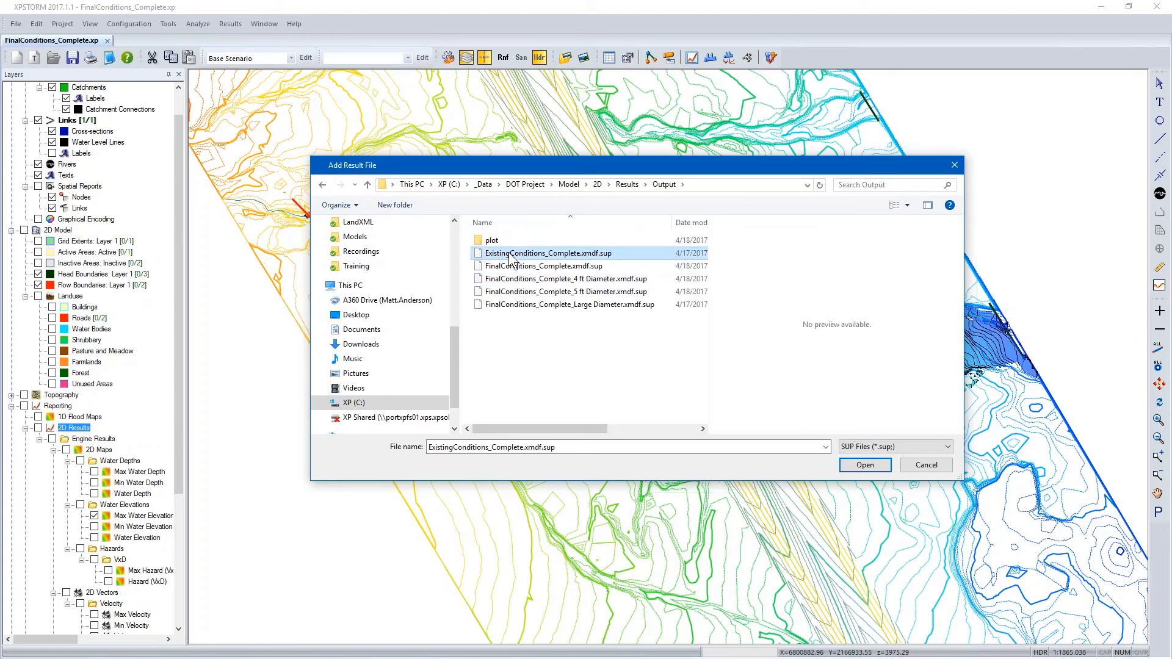
{"action": "left_click", "coordinate": [864, 465]}
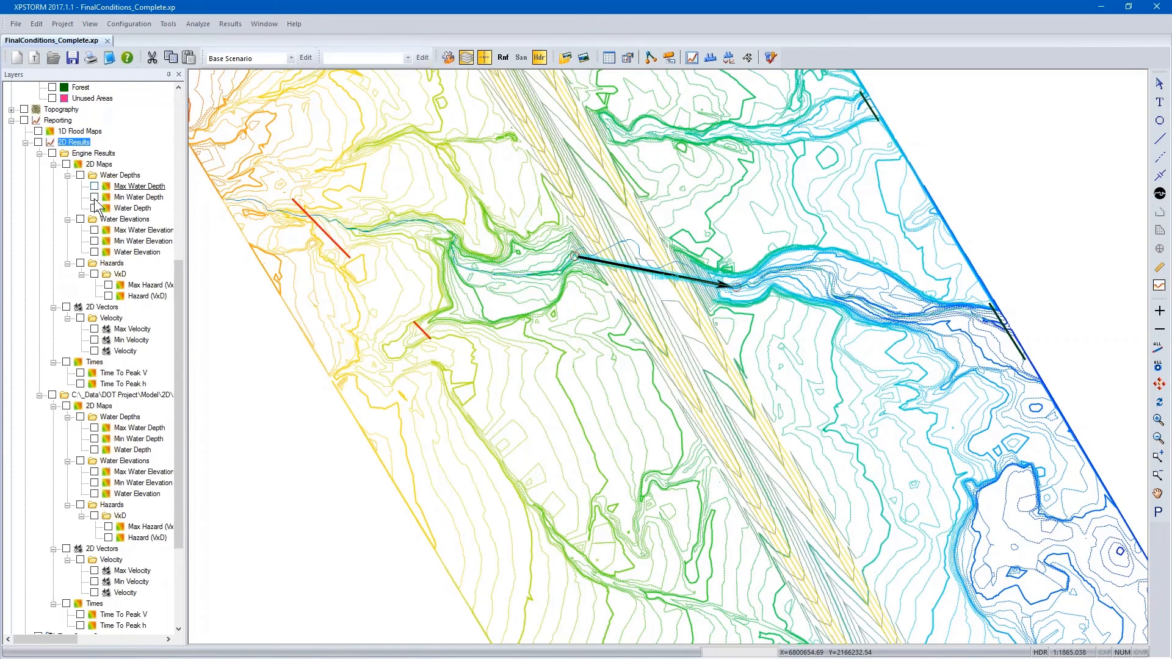
Compare the Max Water Elevation maps of the engine results and the added existing-conditions results, leaving only the engine results map displayed.
{"action": "left_click", "coordinate": [94, 230]}
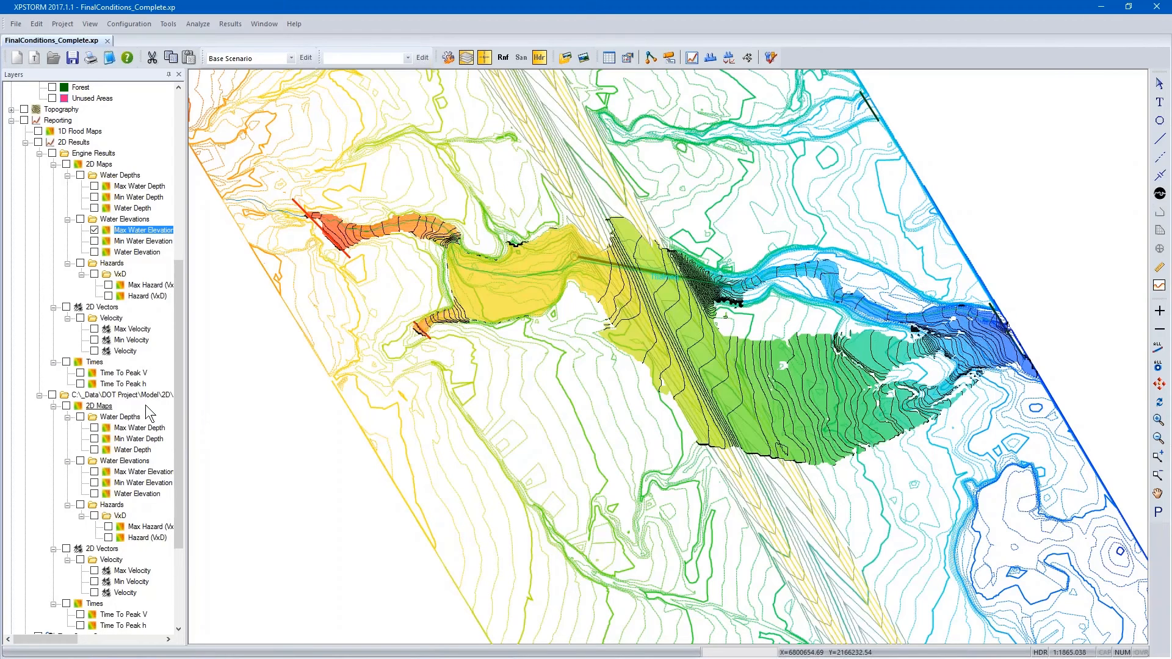
{"action": "left_click", "coordinate": [94, 472]}
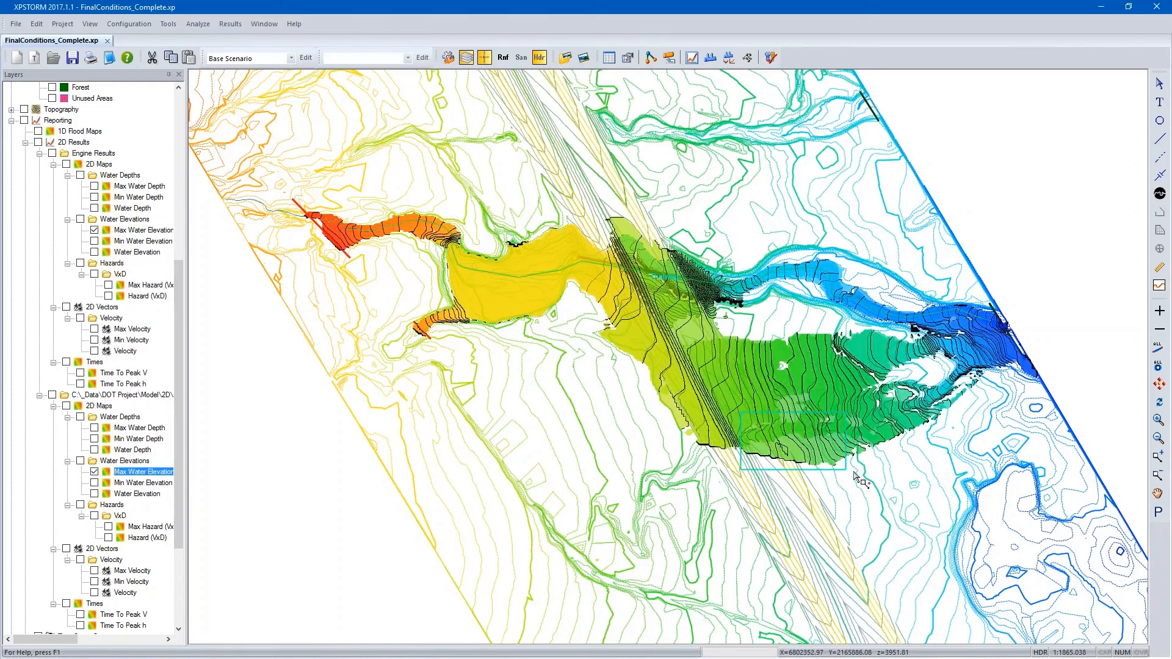
{"action": "scroll", "coordinate": [841, 455], "scroll_direction": "up", "scroll_amount": 5}
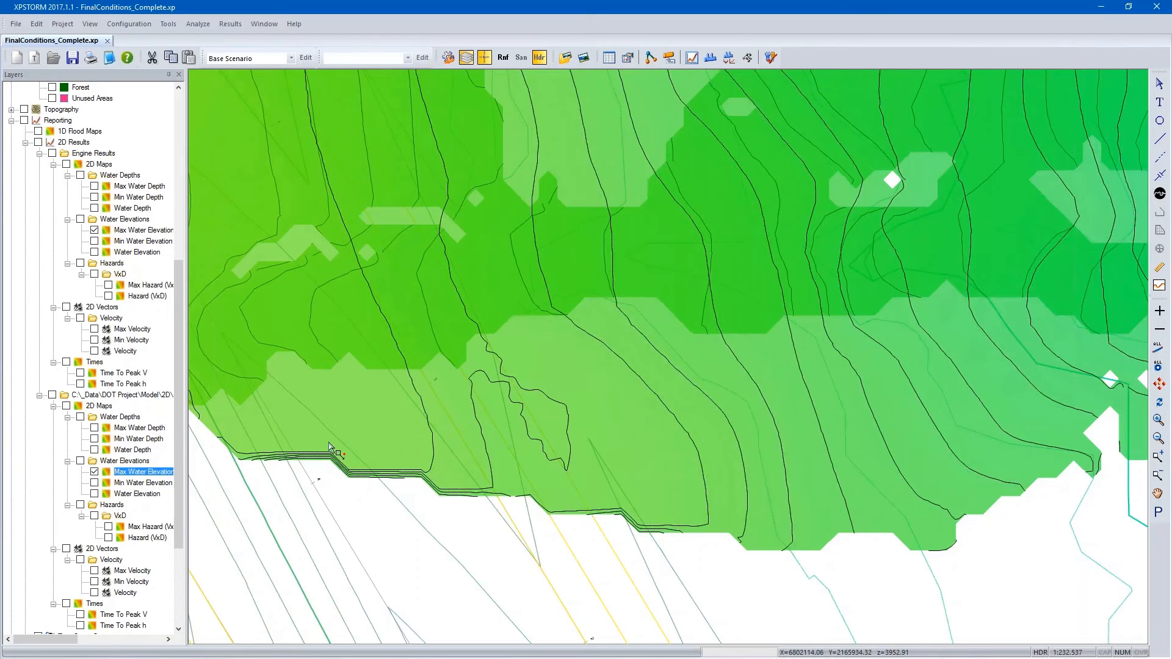
{"action": "left_click", "coordinate": [94, 471]}
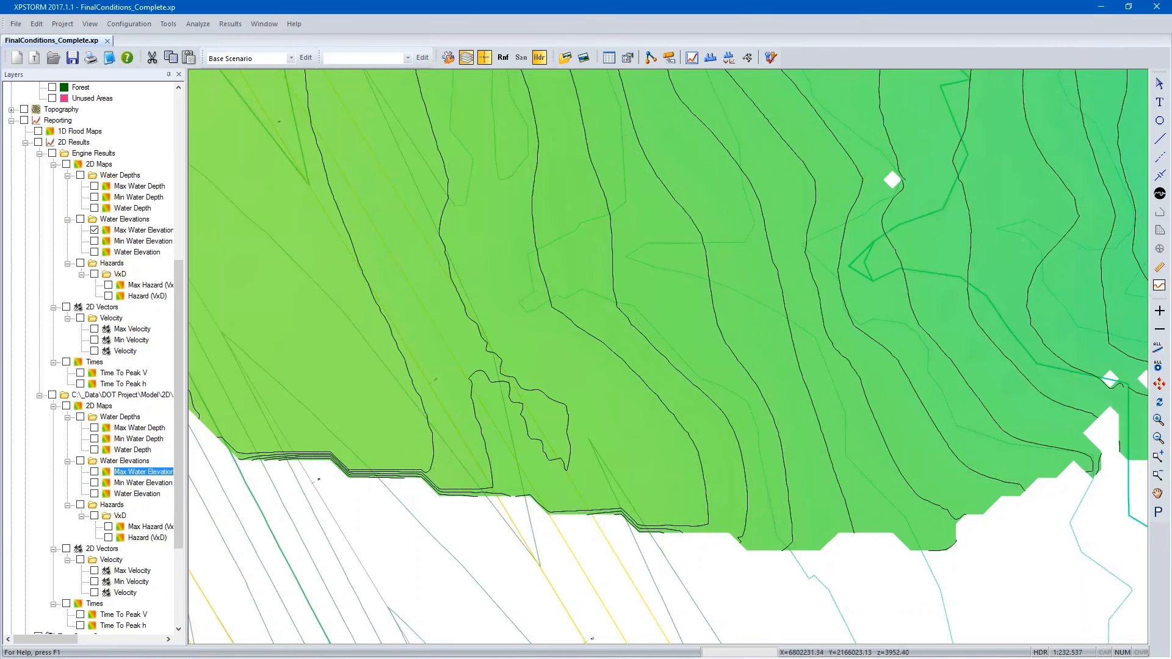
{"action": "left_click", "coordinate": [1157, 512]}
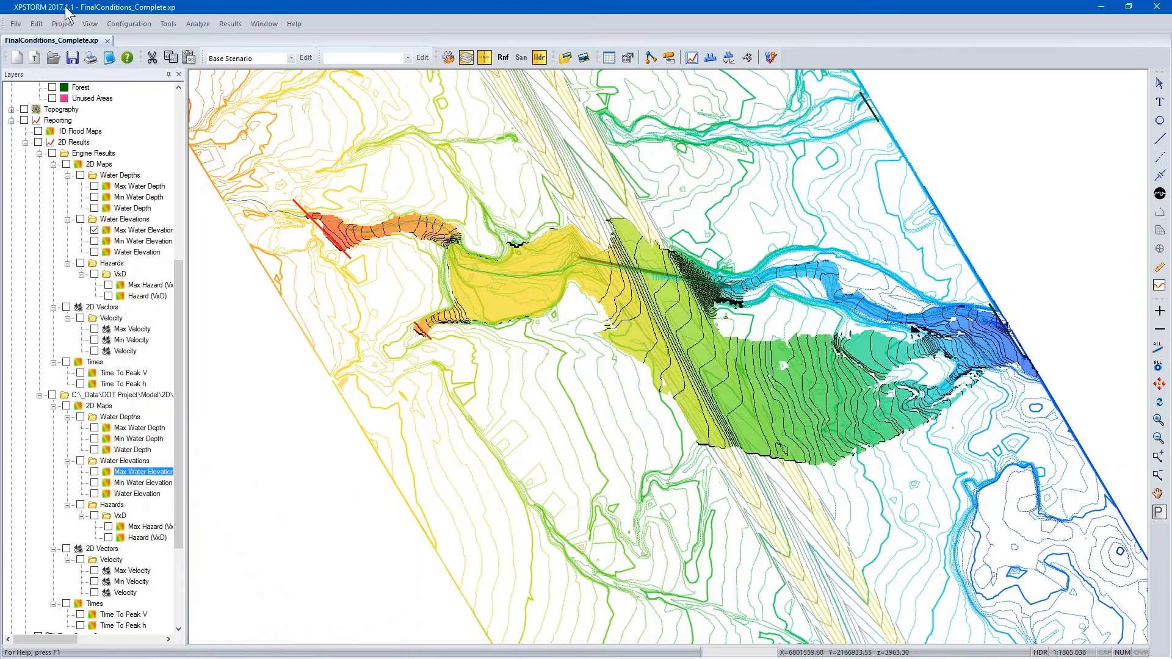
Compare the Max Water Elevation results of the 4 ft Diameter and 5 ft Diameter scenarios, leaving 5 ft Diameter active.
{"action": "left_click", "coordinate": [253, 56]}
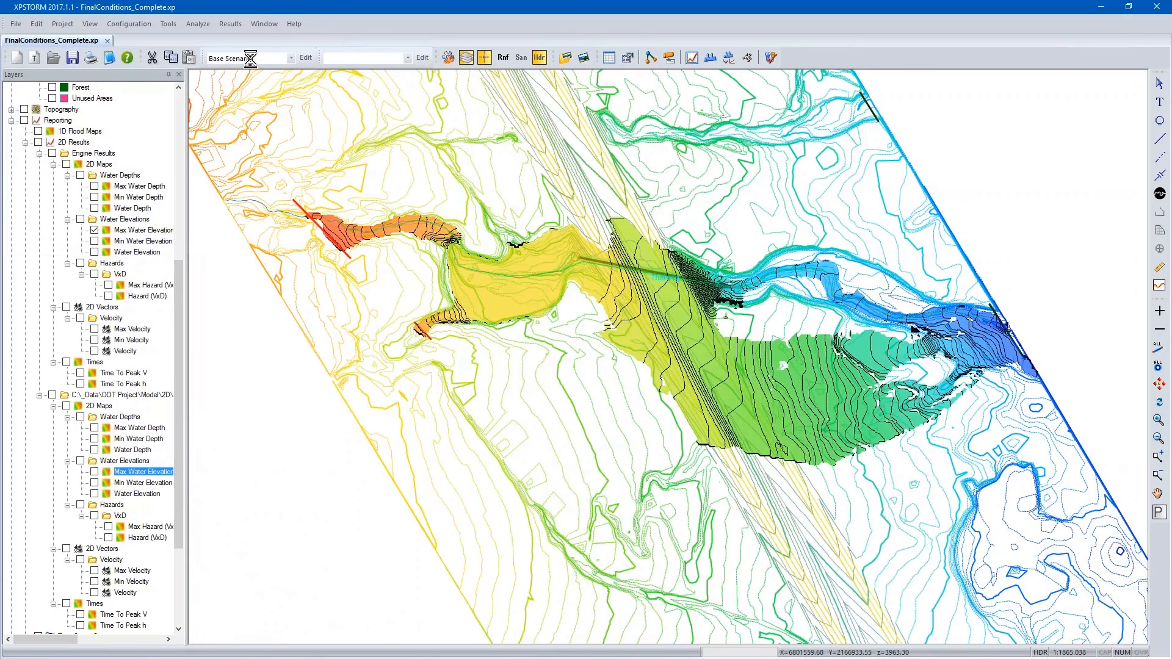
{"action": "left_click", "coordinate": [251, 77]}
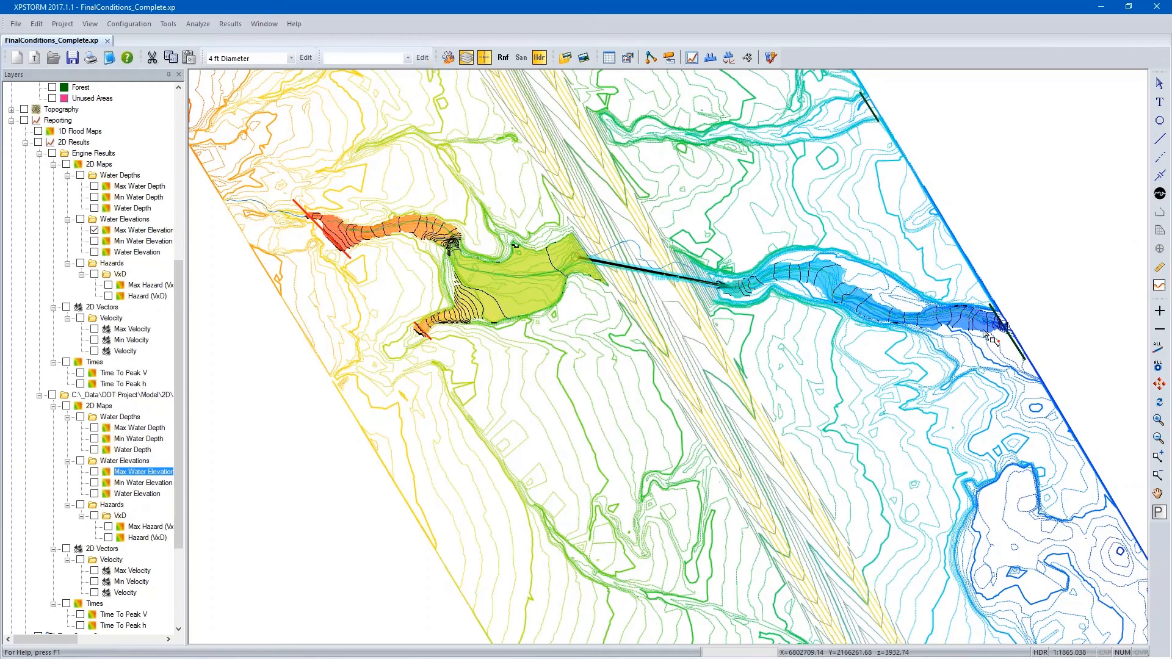
{"action": "left_click", "coordinate": [291, 61]}
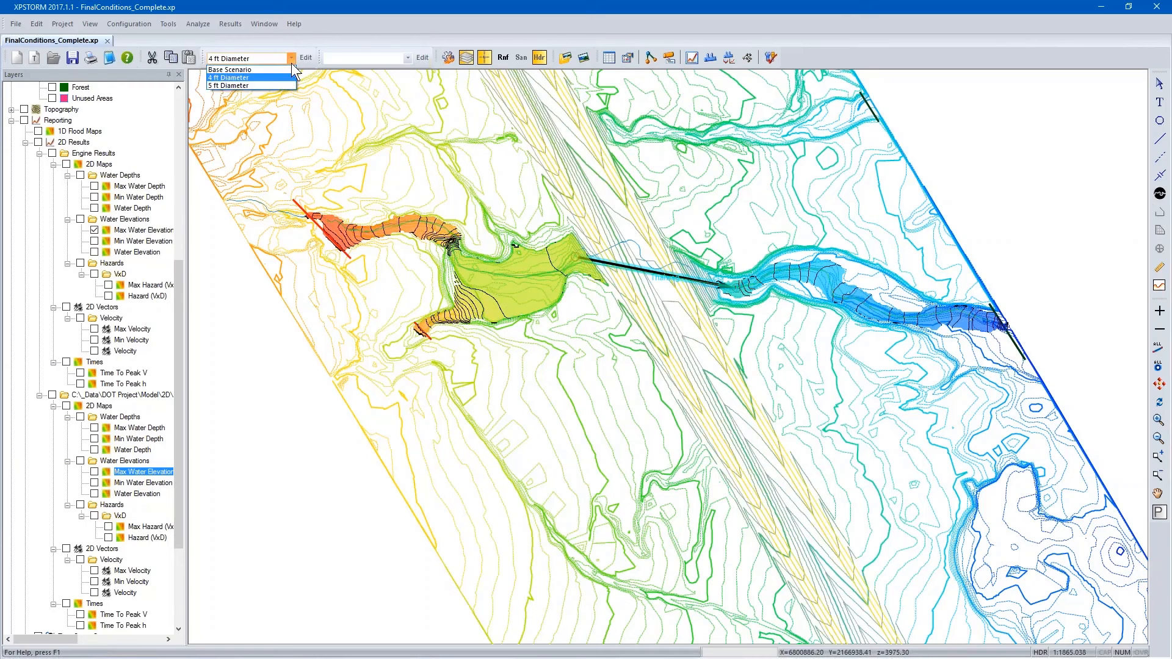
{"action": "left_click", "coordinate": [266, 83]}
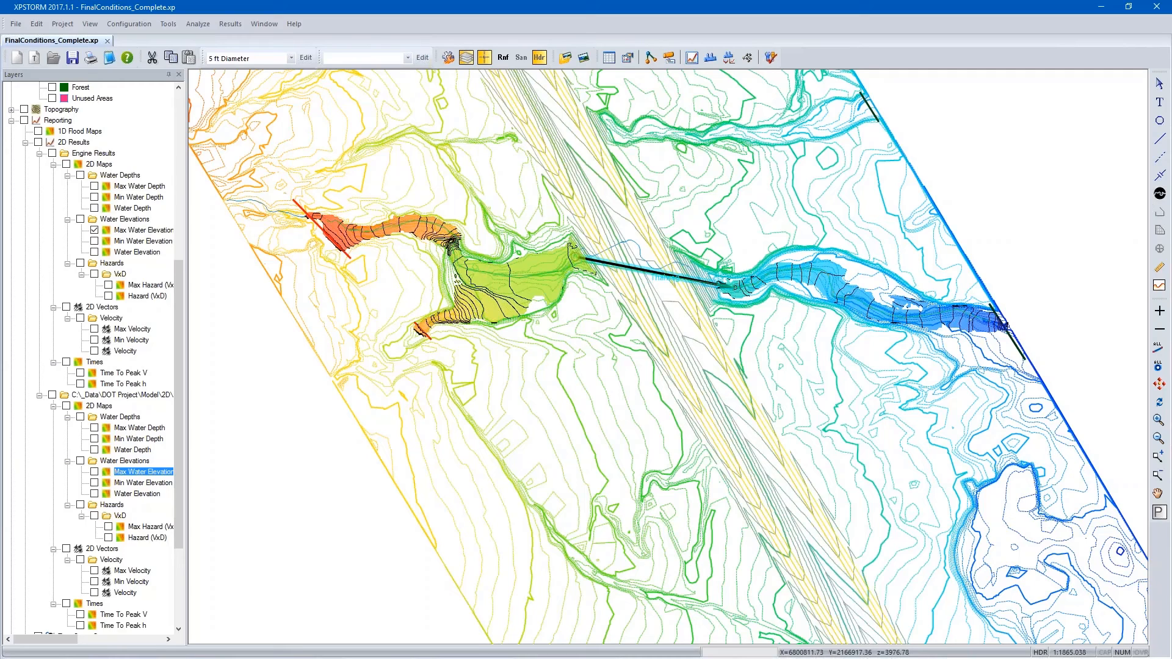
Open the XP2D Utility Interface and bring up its settings for comparing two input result files.
{"action": "left_click", "coordinate": [194, 24]}
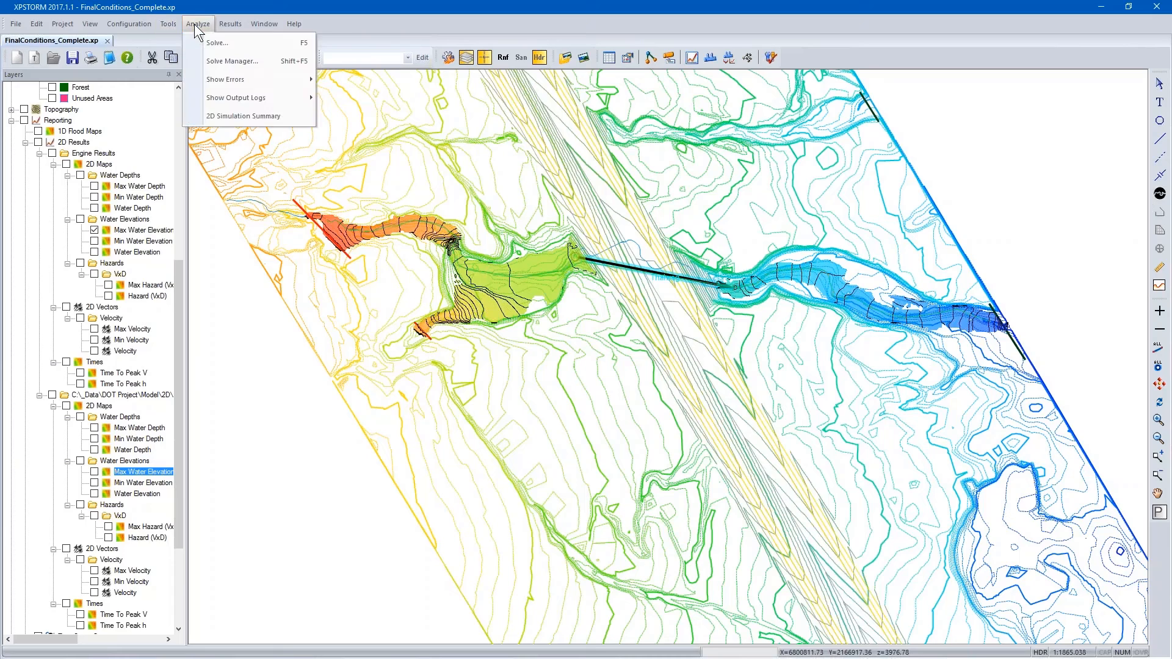
{"action": "mouse_move", "coordinate": [177, 24]}
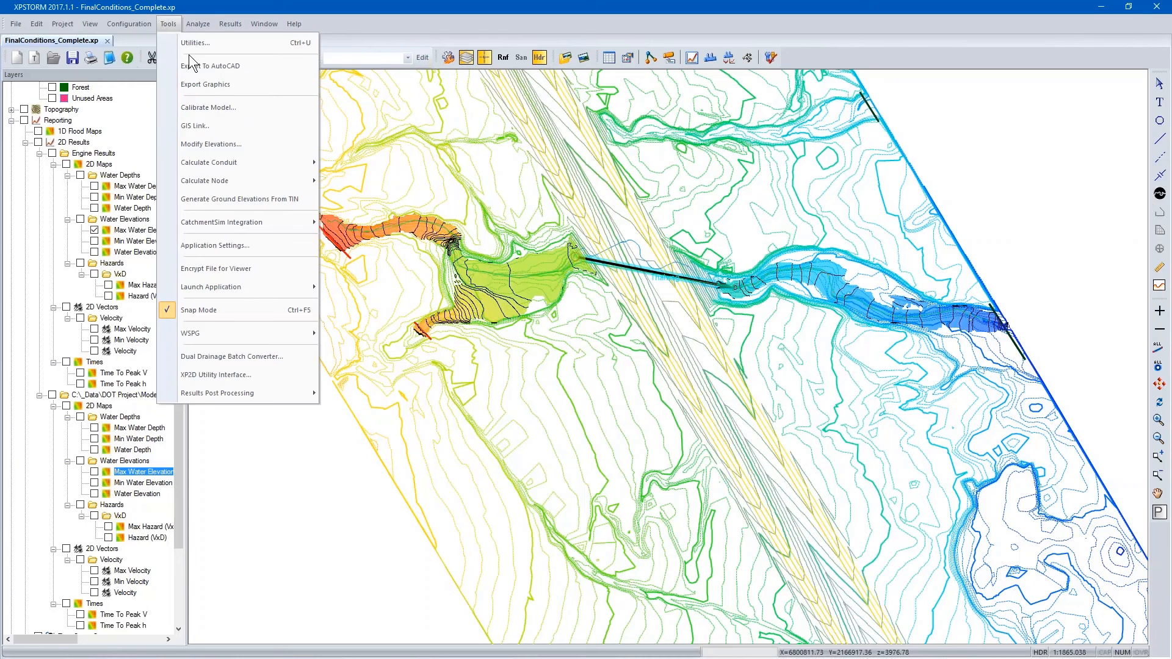
{"action": "left_click", "coordinate": [221, 375]}
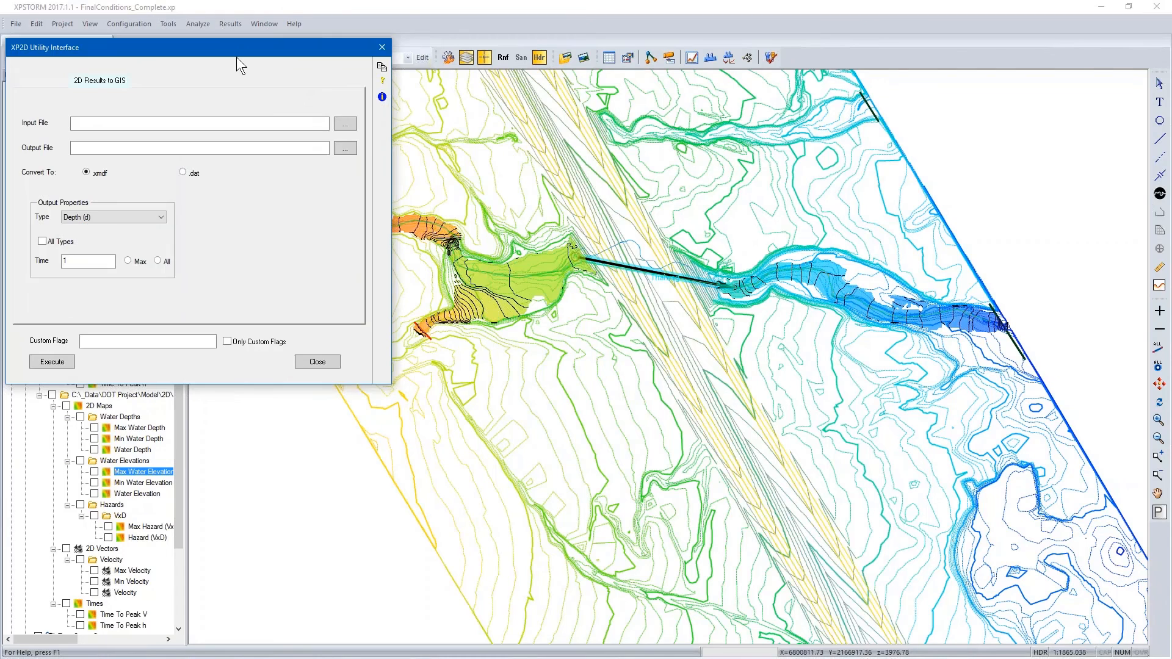
{"action": "left_click_drag", "start_coordinate": [236, 50], "coordinate": [605, 146]}
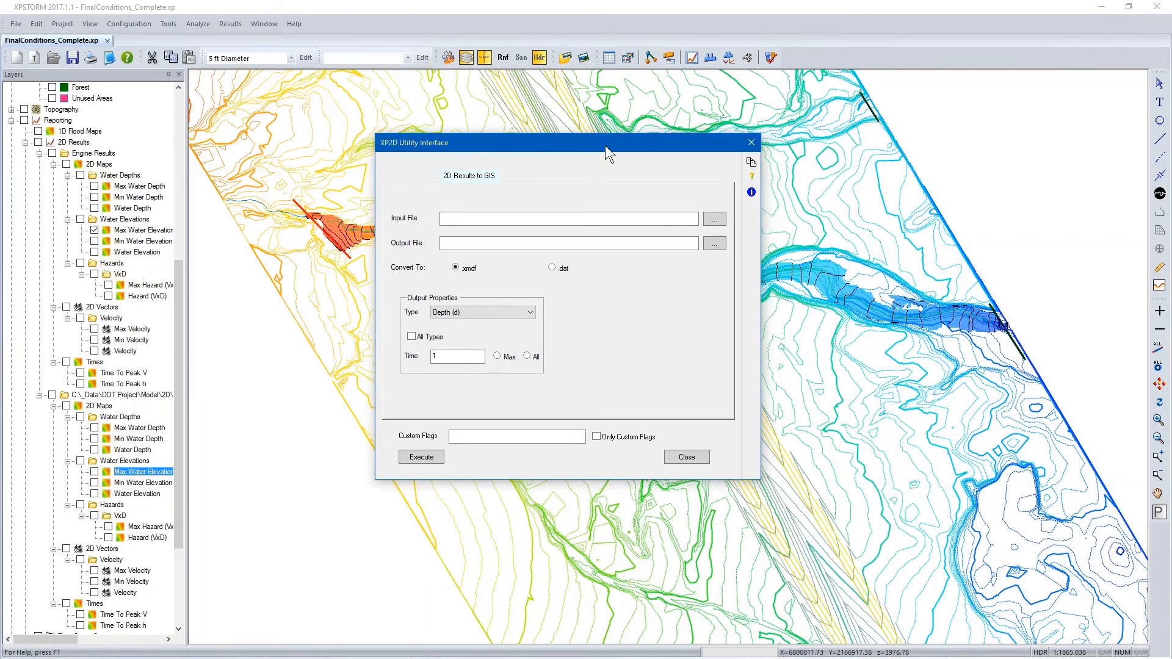
{"action": "left_click", "coordinate": [466, 176]}
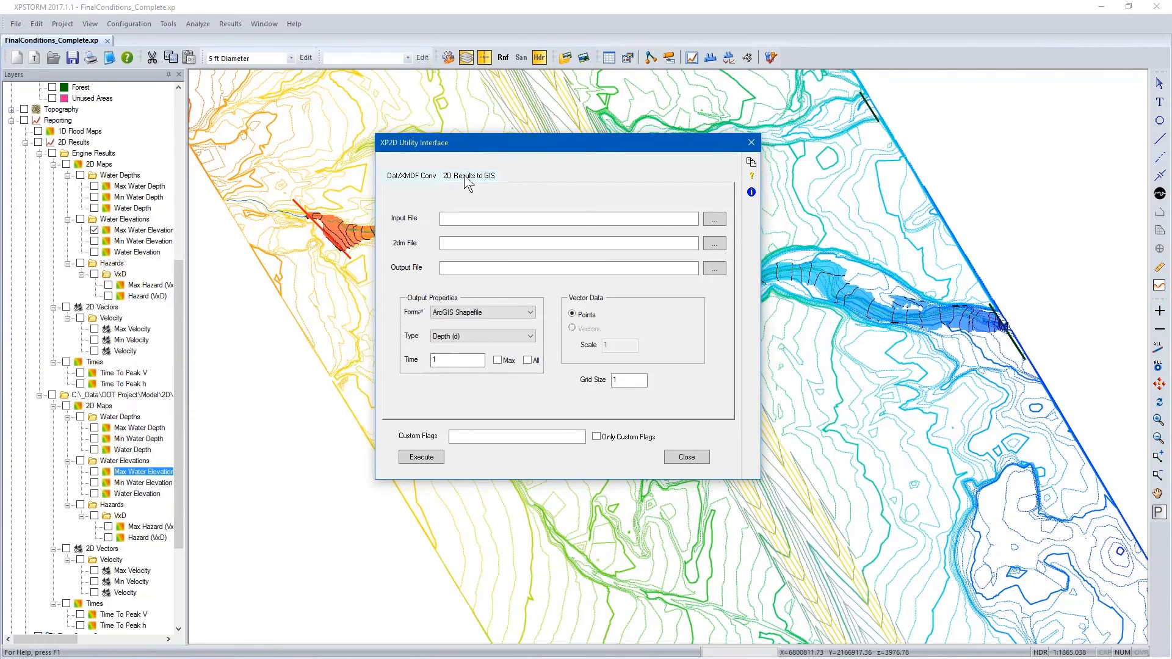
{"action": "left_click", "coordinate": [514, 175]}
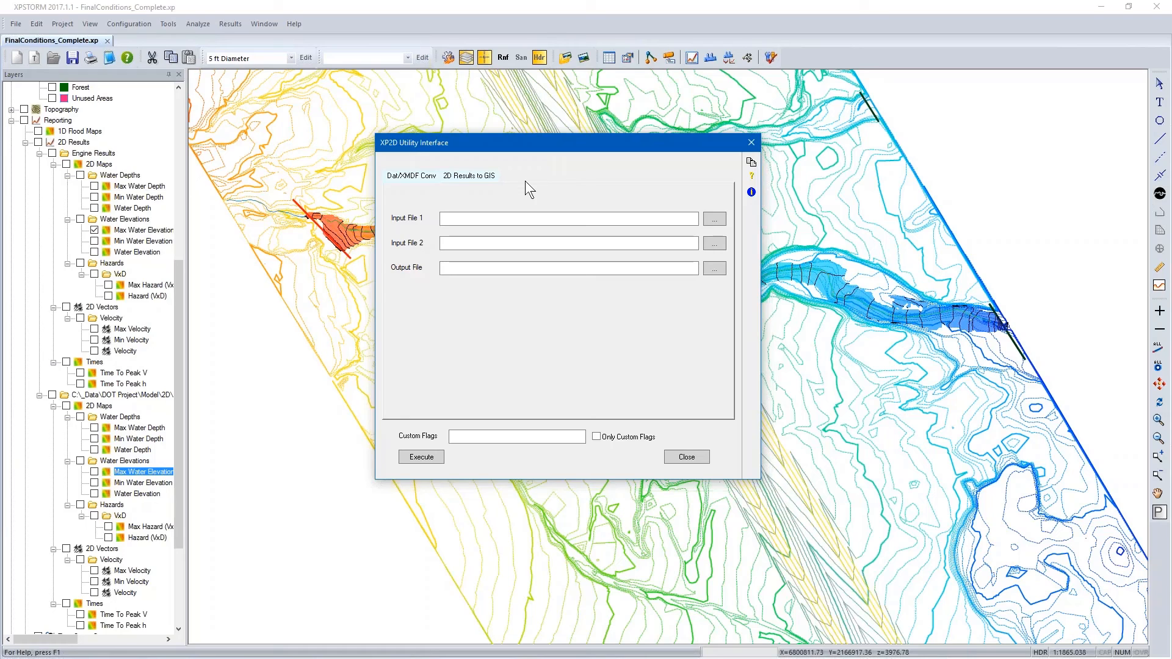
{"action": "left_click", "coordinate": [557, 217]}
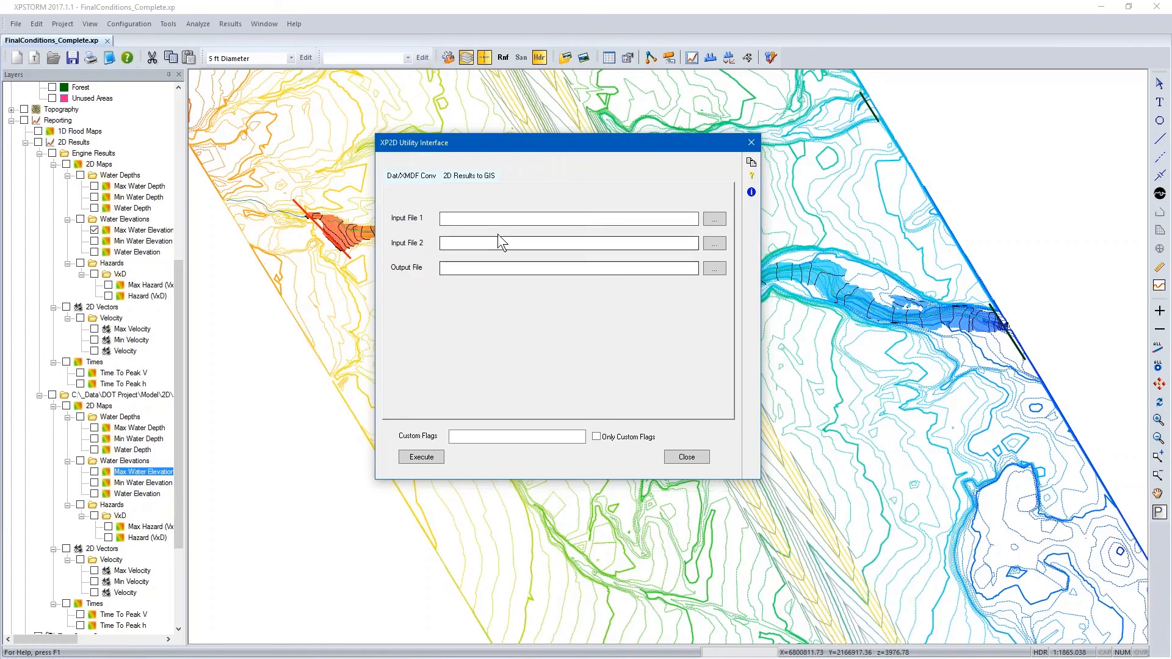
Set Input File 1 to ExistingConditions_Complete.xmdf from the 2D Results Output folder.
{"action": "left_click", "coordinate": [720, 222]}
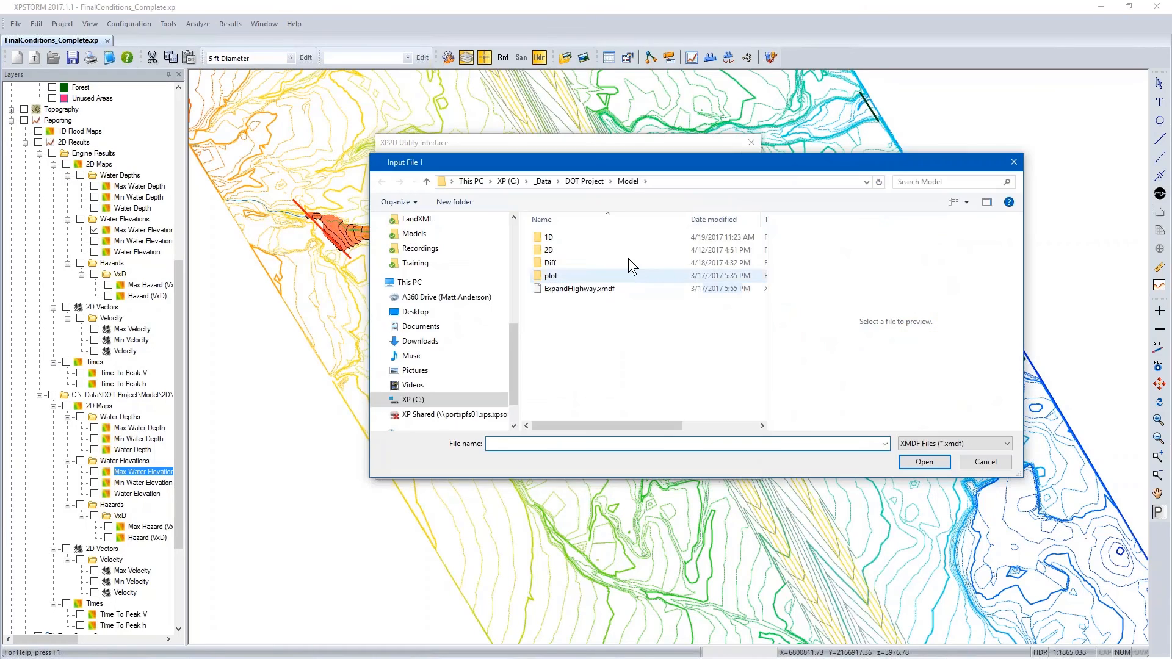
{"action": "left_click", "coordinate": [578, 251]}
{"action": "double_click", "coordinate": [577, 250]}
{"action": "double_click", "coordinate": [573, 239]}
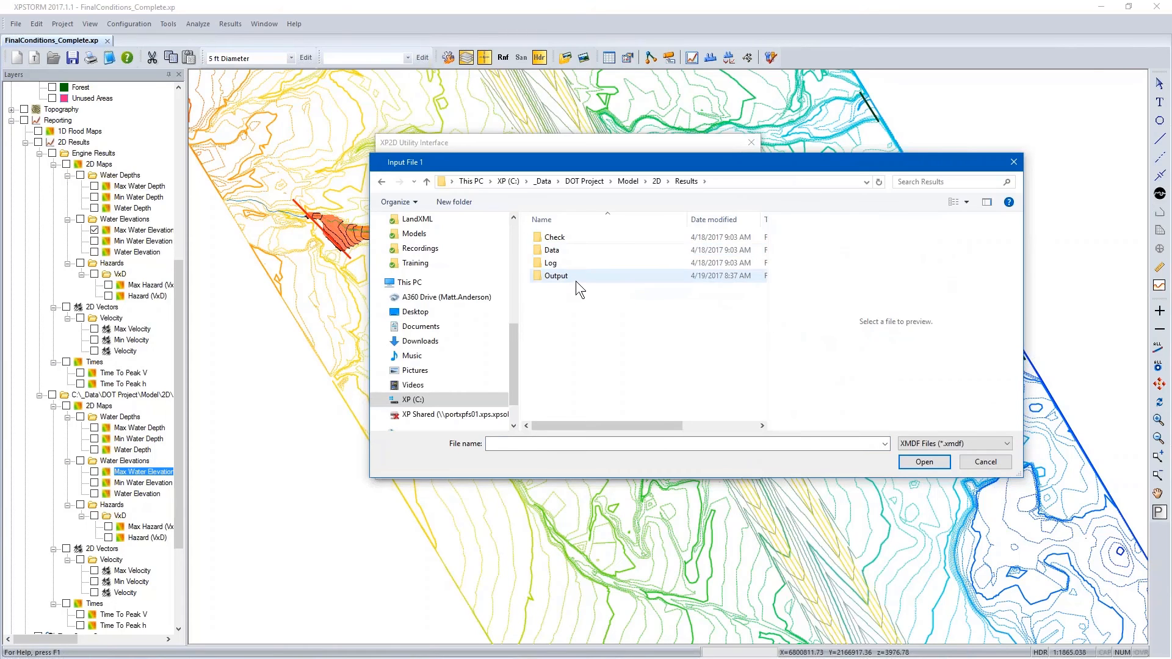
{"action": "double_click", "coordinate": [576, 275]}
{"action": "left_click", "coordinate": [576, 275]}
{"action": "left_click", "coordinate": [592, 250]}
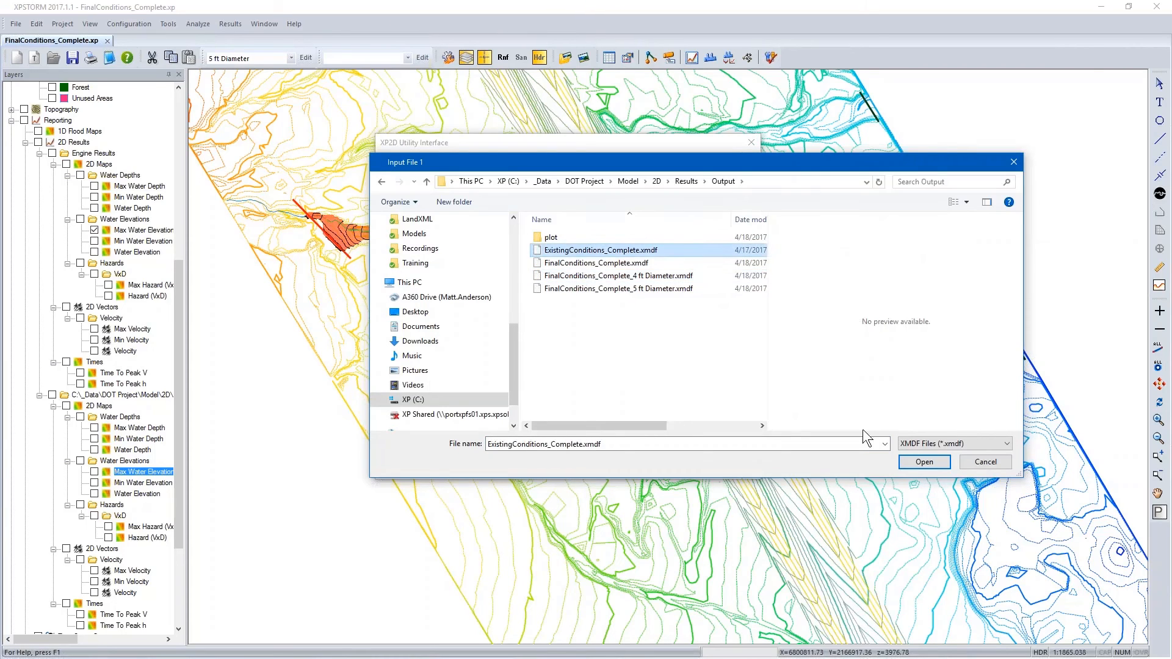
{"action": "left_click", "coordinate": [927, 459]}
Set Input File 2 to FinalConditions_Complete_5 ft Diameter.xmdf from the 2D Results Output folder.
{"action": "left_click", "coordinate": [670, 243]}
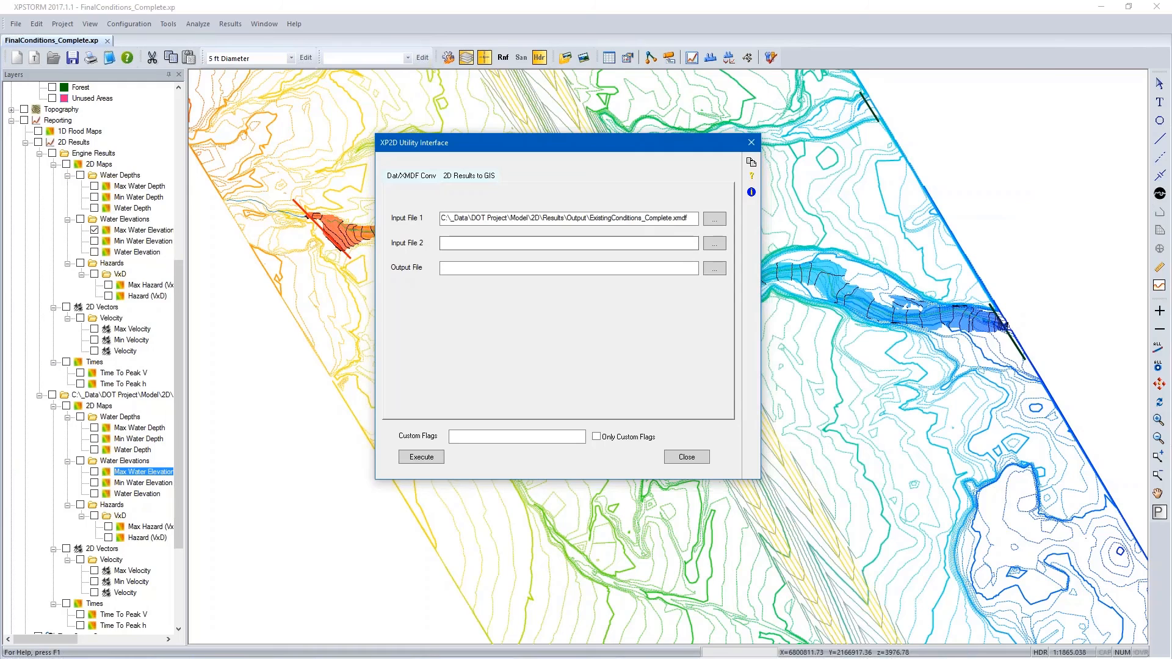
{"action": "left_click", "coordinate": [715, 243]}
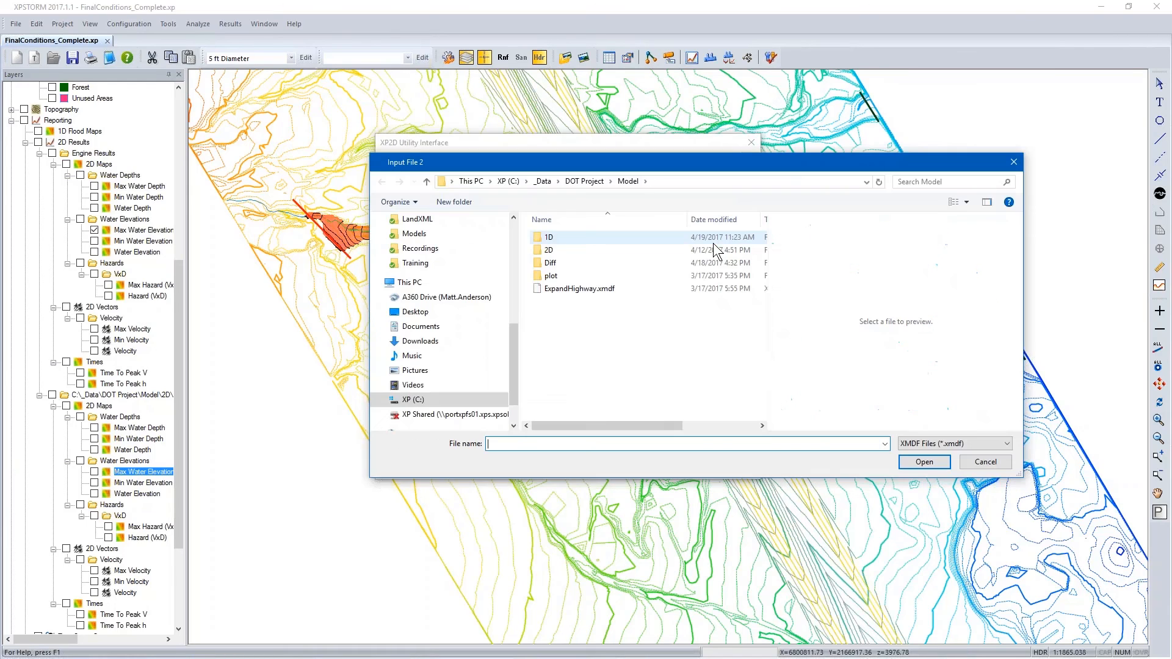
{"action": "double_click", "coordinate": [586, 249]}
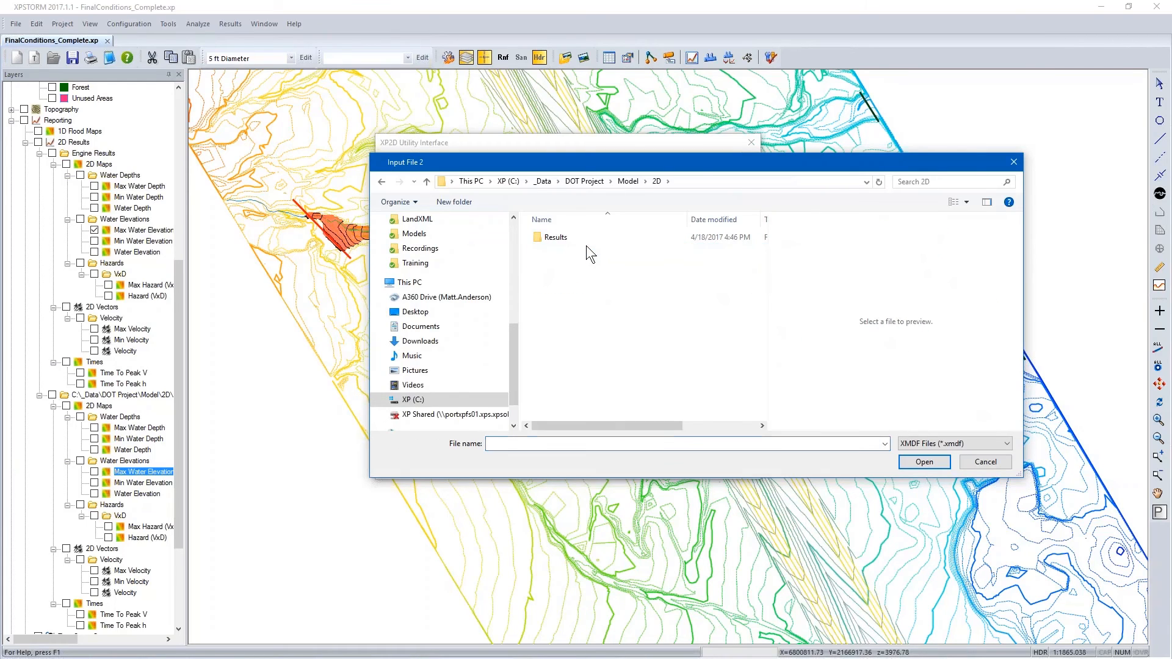
{"action": "double_click", "coordinate": [582, 235]}
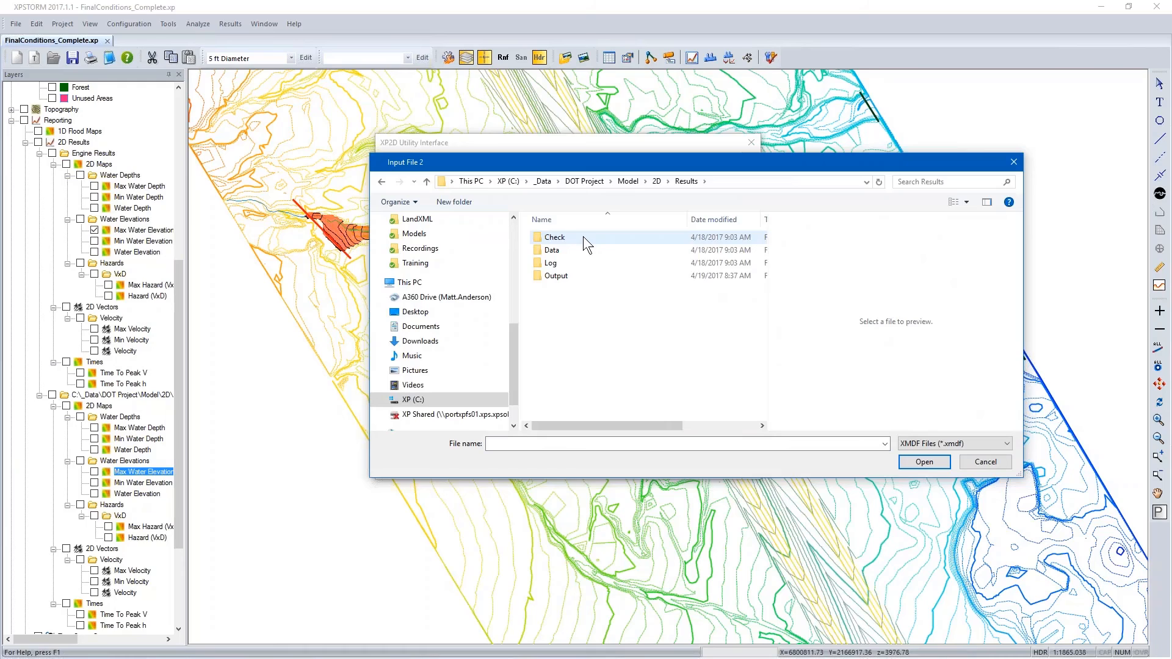
{"action": "double_click", "coordinate": [577, 274]}
{"action": "left_click", "coordinate": [609, 288]}
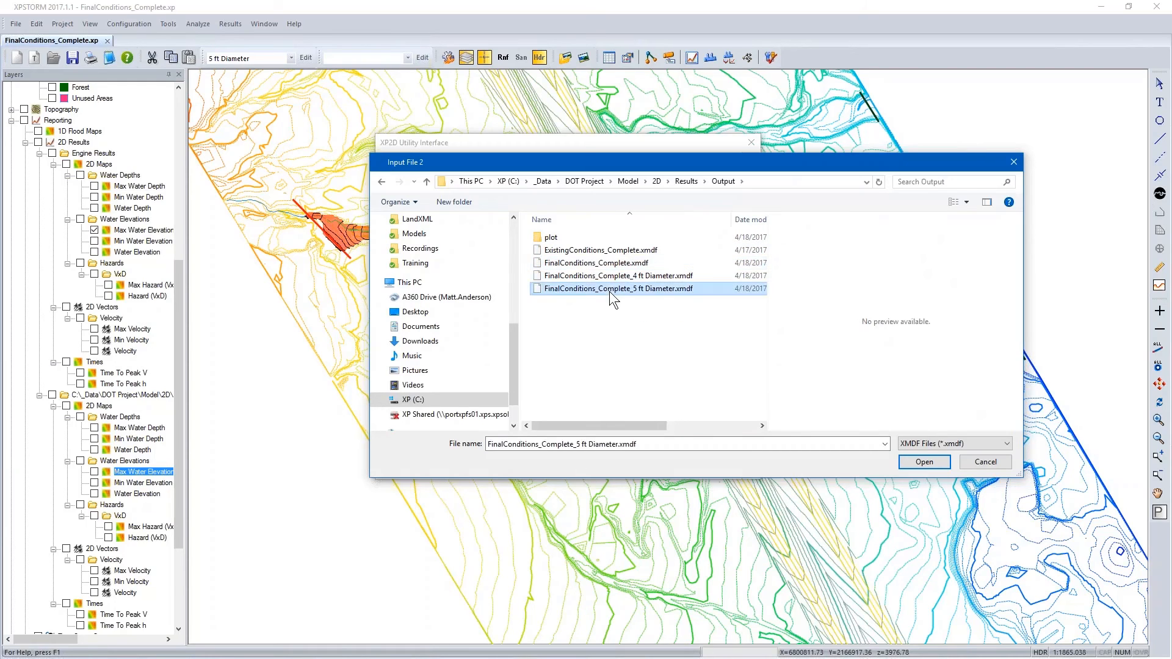
{"action": "left_click", "coordinate": [919, 469]}
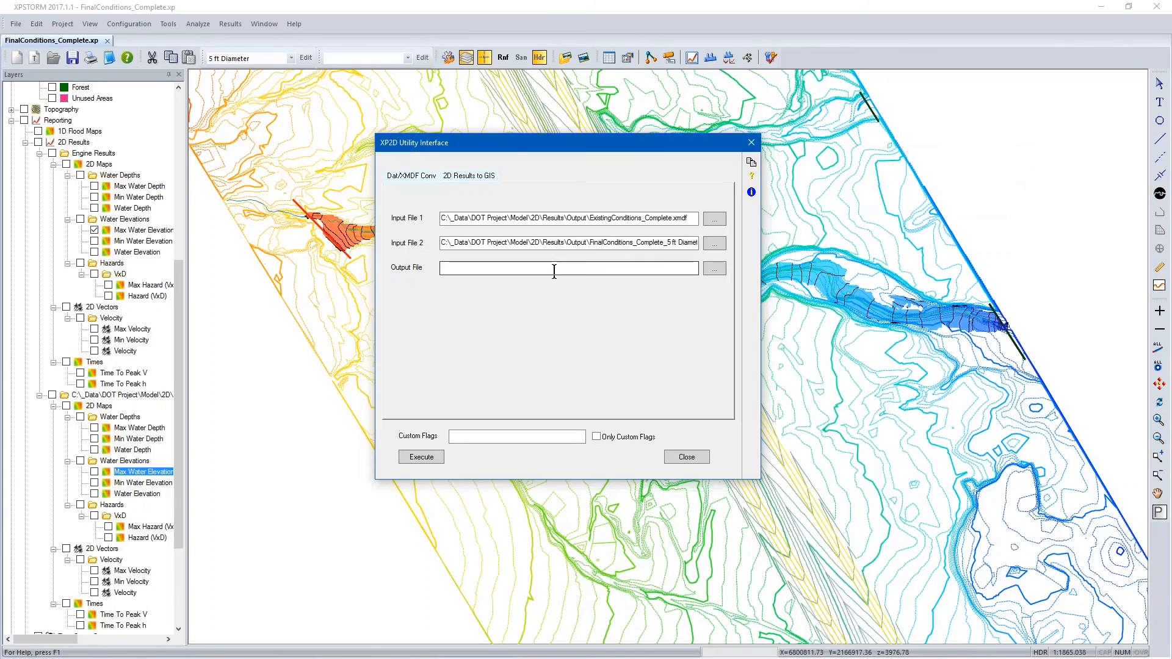
Look up Compare_Existing_Final.xmdf in the Diff folder as output file, cancel the selection and close the utility without executing it.
{"action": "left_click", "coordinate": [715, 268]}
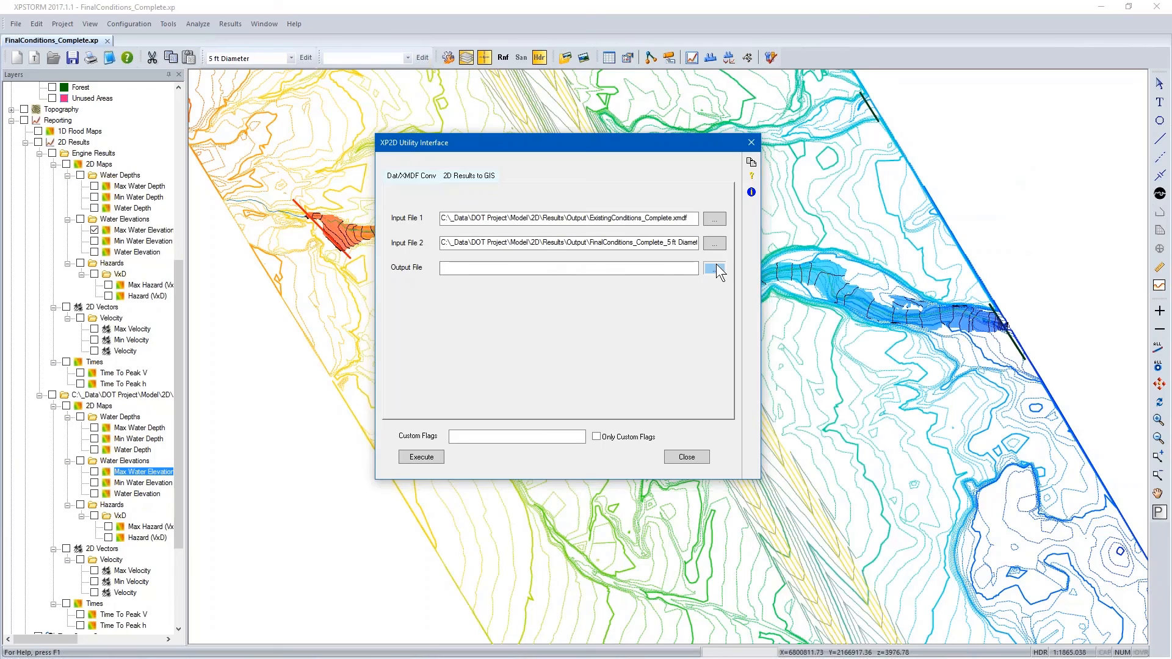
{"action": "double_click", "coordinate": [506, 261]}
{"action": "left_click", "coordinate": [525, 238]}
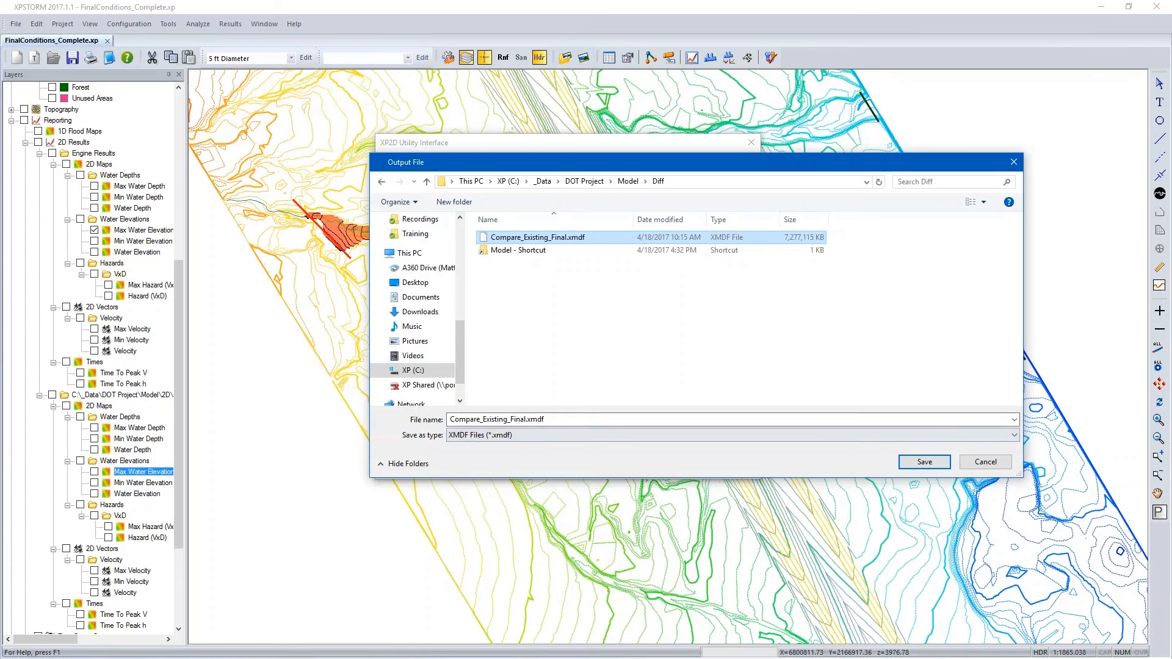
{"action": "left_click", "coordinate": [988, 458]}
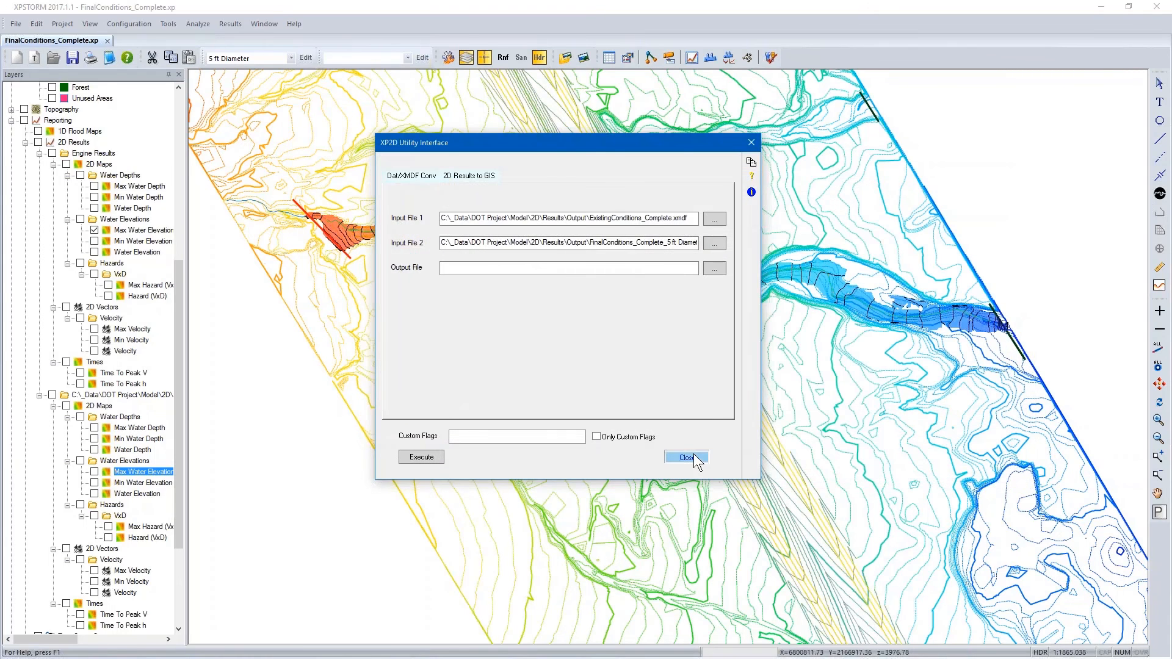
{"action": "left_click", "coordinate": [693, 455]}
Remove the added existing-conditions XMDF result file from the 2D Results.
{"action": "right_click", "coordinate": [132, 397]}
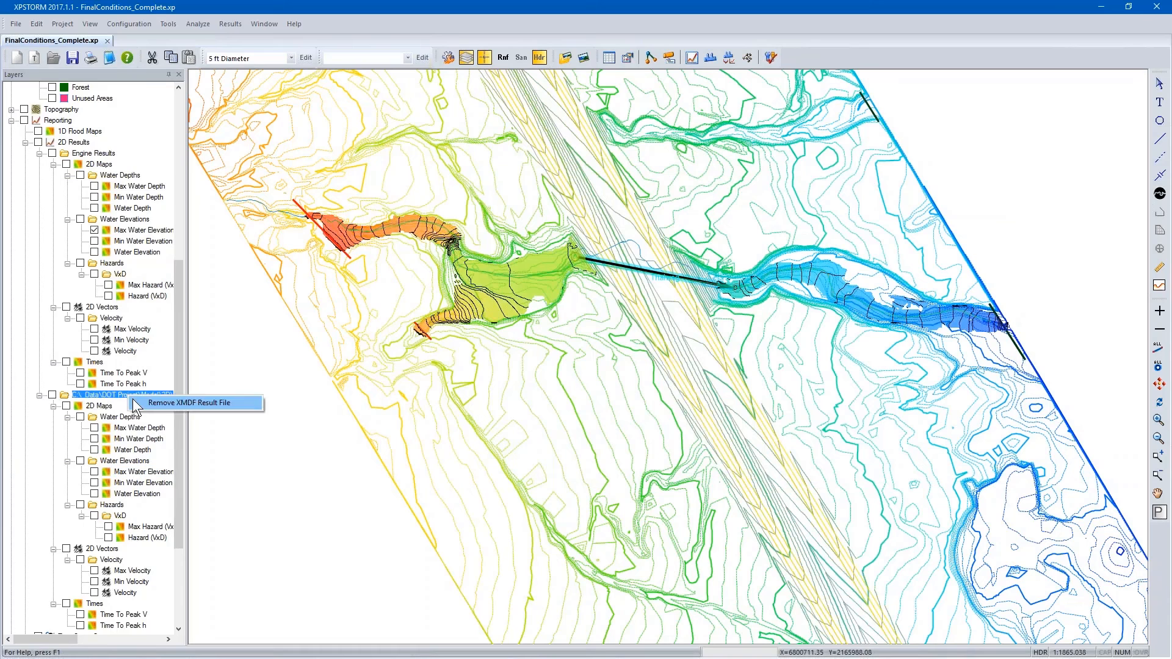
{"action": "left_click", "coordinate": [138, 403]}
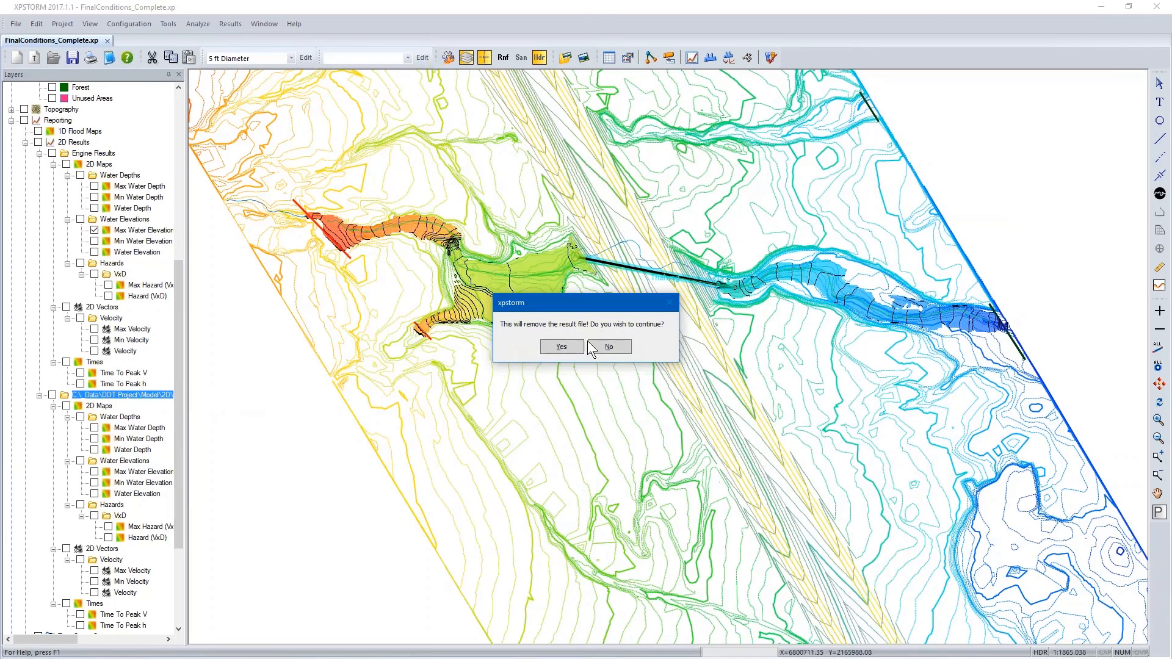
{"action": "left_click", "coordinate": [564, 346]}
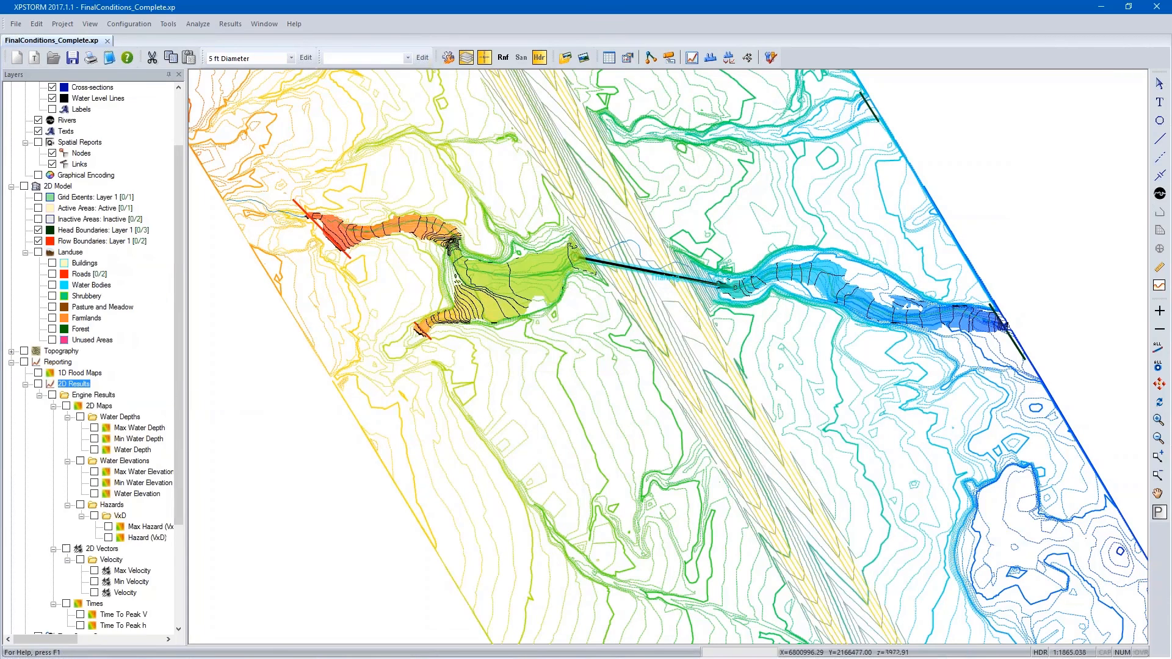
Add the comparison result file Compare_Existing_Final.sup from the model's Diff folder to the 2D Results.
{"action": "right_click", "coordinate": [91, 383]}
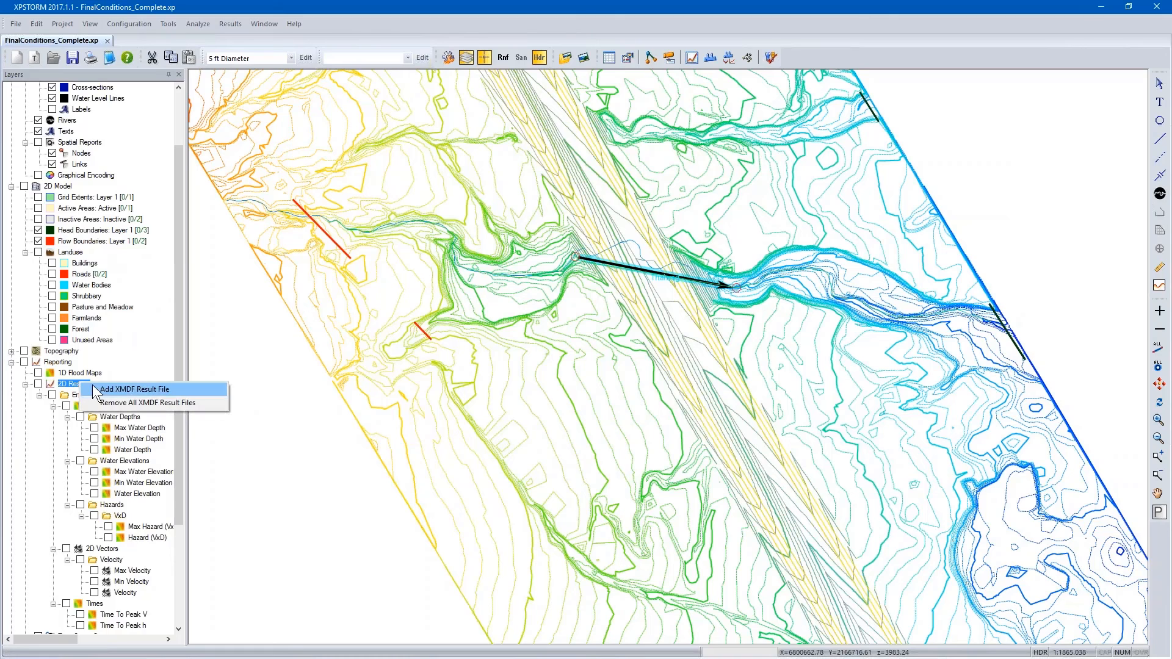
{"action": "left_click", "coordinate": [93, 389]}
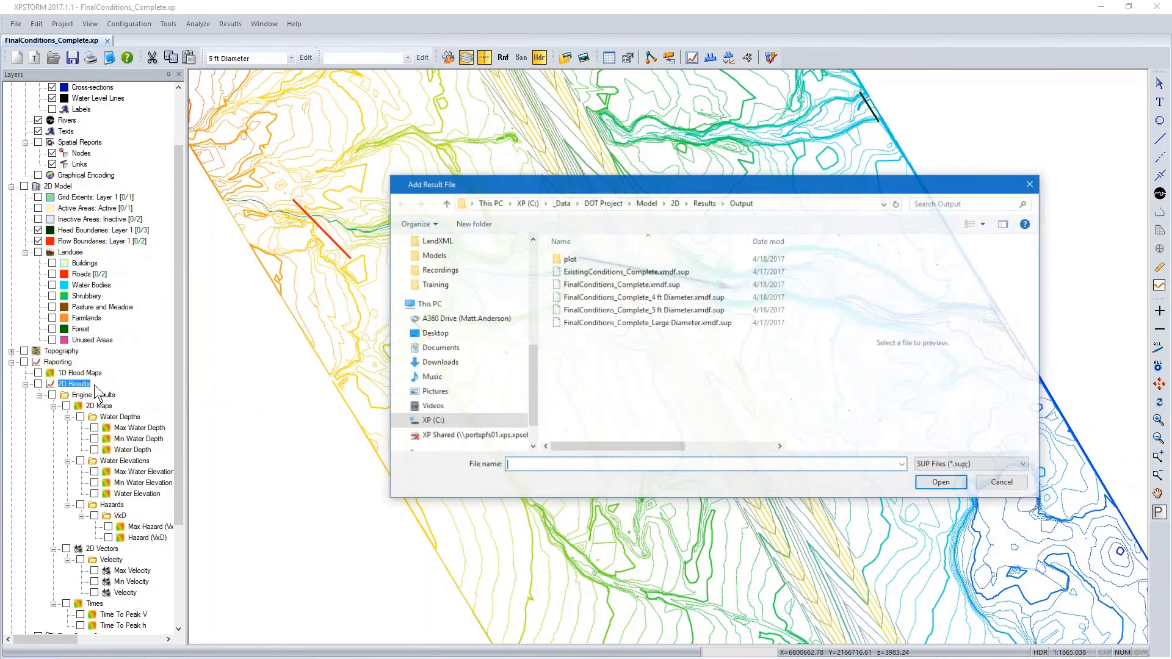
{"action": "left_click", "coordinate": [673, 203]}
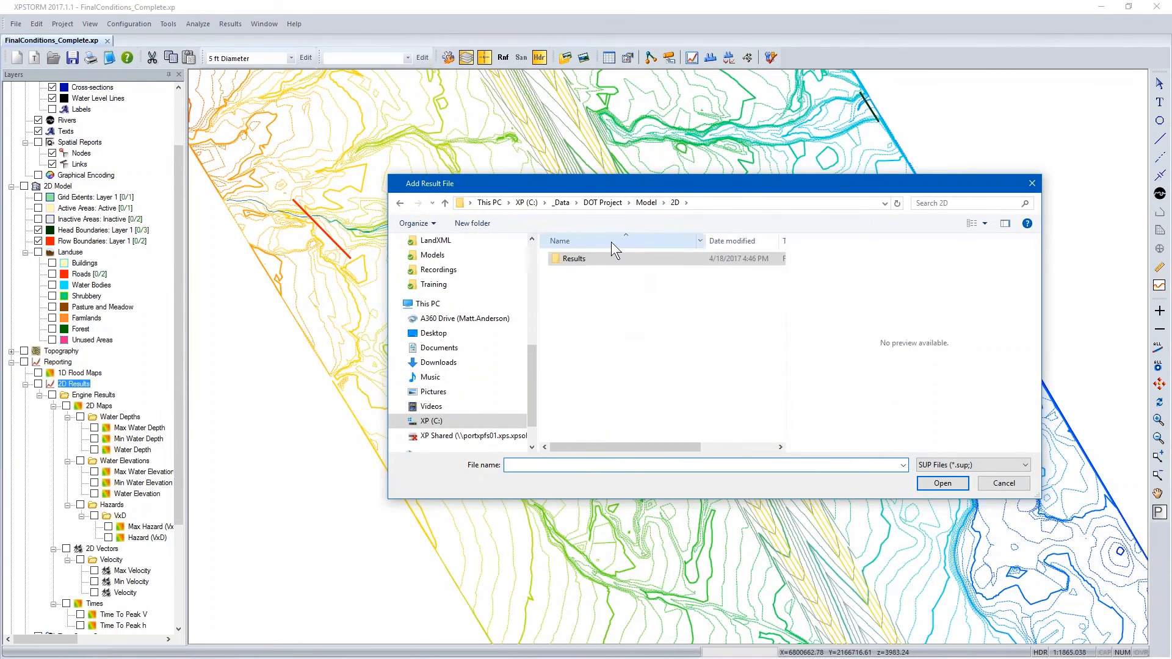
{"action": "left_click", "coordinate": [646, 203]}
{"action": "double_click", "coordinate": [600, 284]}
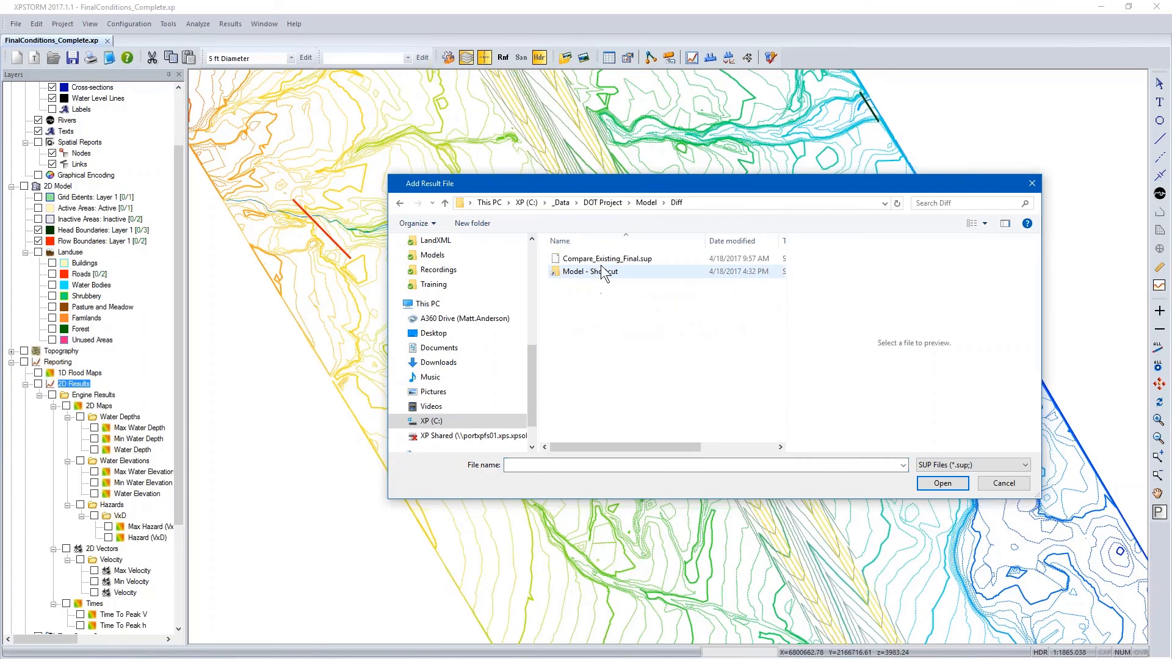
{"action": "left_click", "coordinate": [607, 259]}
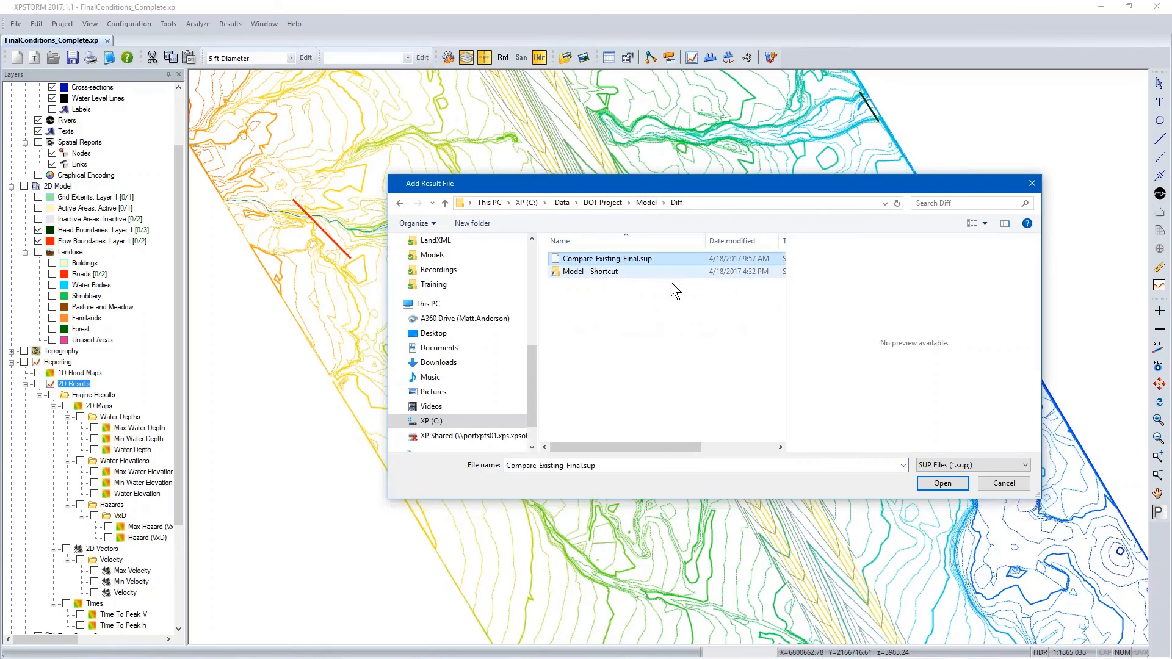
{"action": "left_click", "coordinate": [943, 484]}
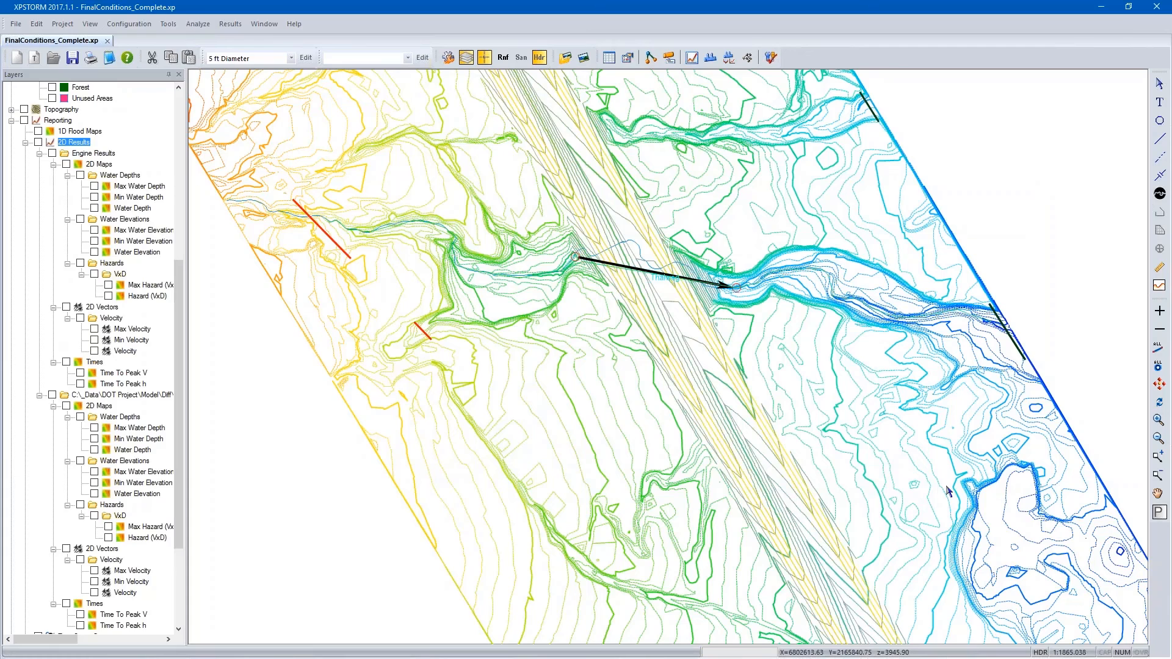
View the comparison file's Max Water Depth map over the engine's Max Water Elevation map, then on its own.
{"action": "left_click", "coordinate": [98, 233]}
{"action": "left_click", "coordinate": [95, 230]}
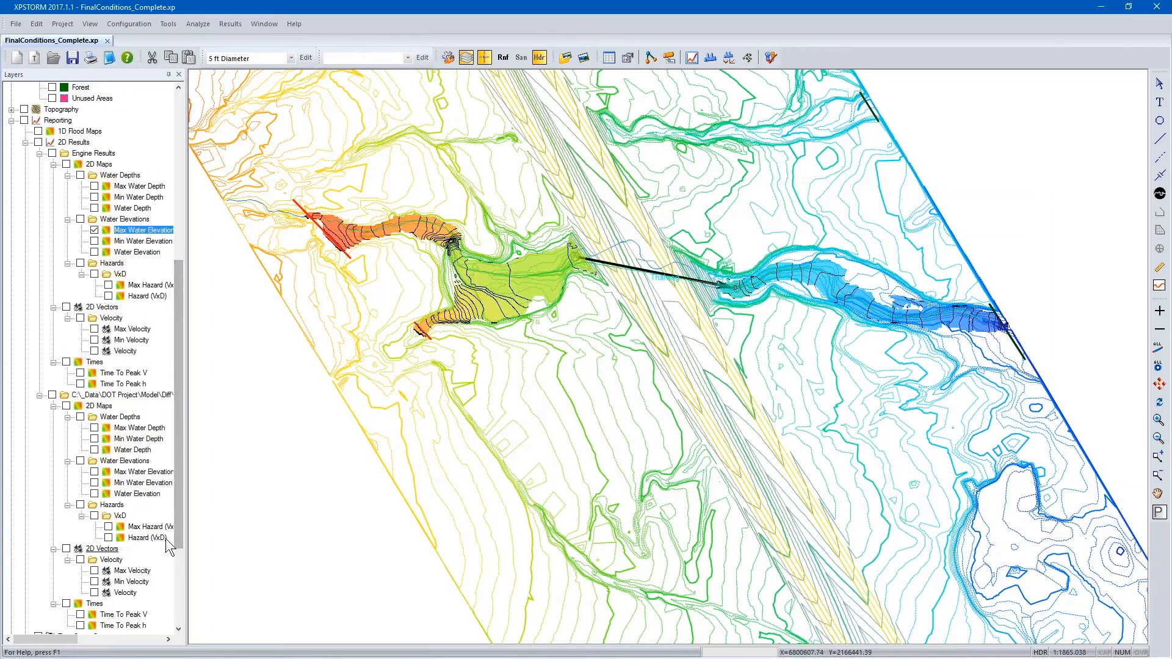
{"action": "left_click", "coordinate": [166, 395]}
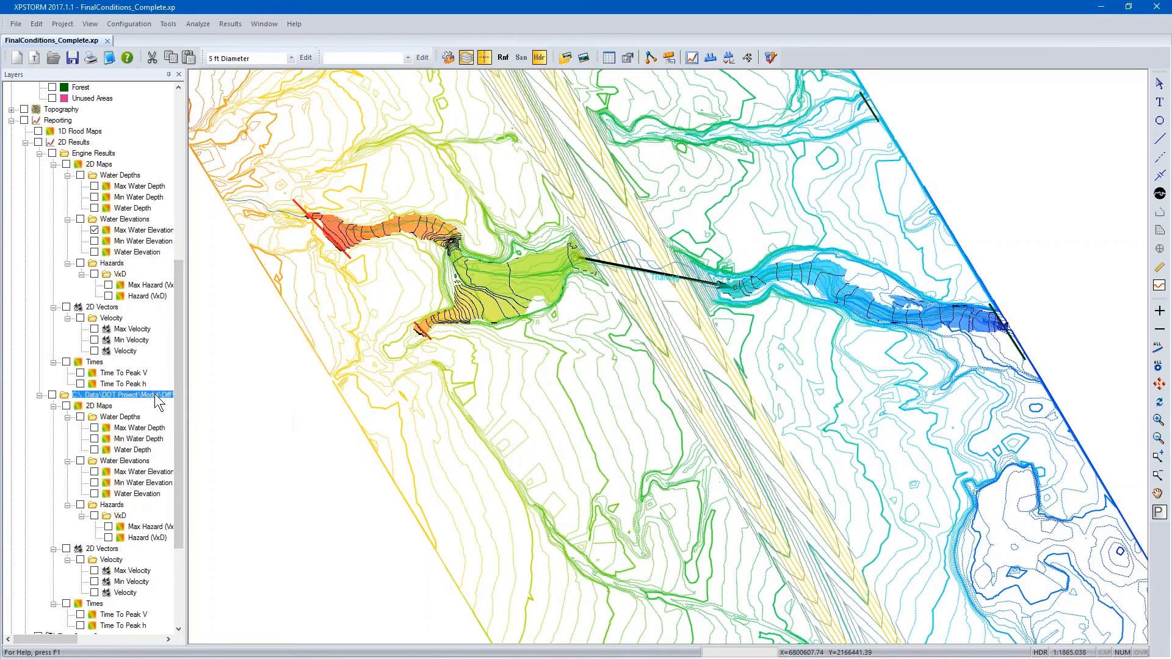
{"action": "left_click", "coordinate": [95, 428]}
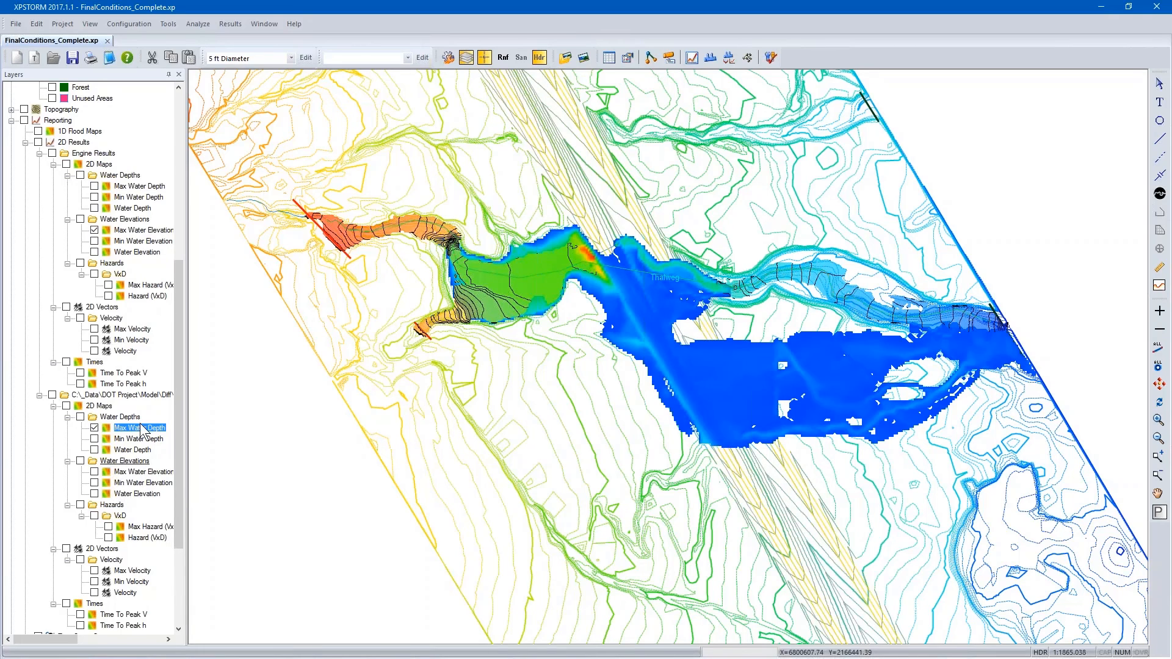
{"action": "left_click", "coordinate": [94, 231]}
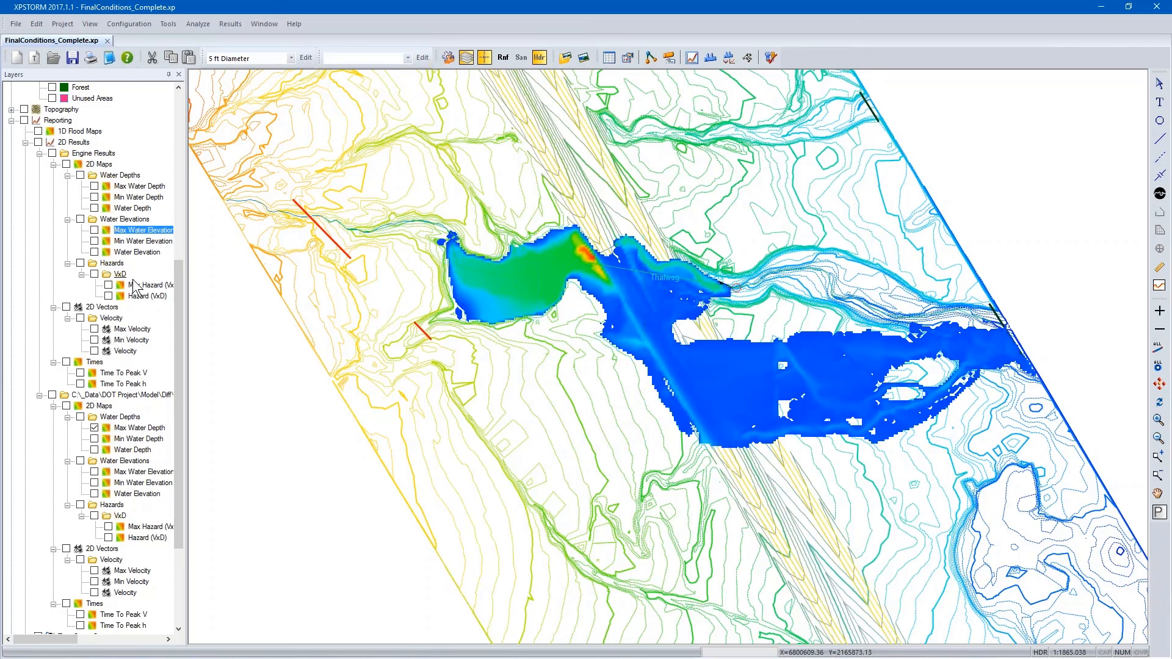
Hide the comparison's Max Water Depth map, collapse that result group and display the engine's Max Water Elevation map.
{"action": "scroll", "coordinate": [178, 329], "scroll_direction": "up", "scroll_amount": 2}
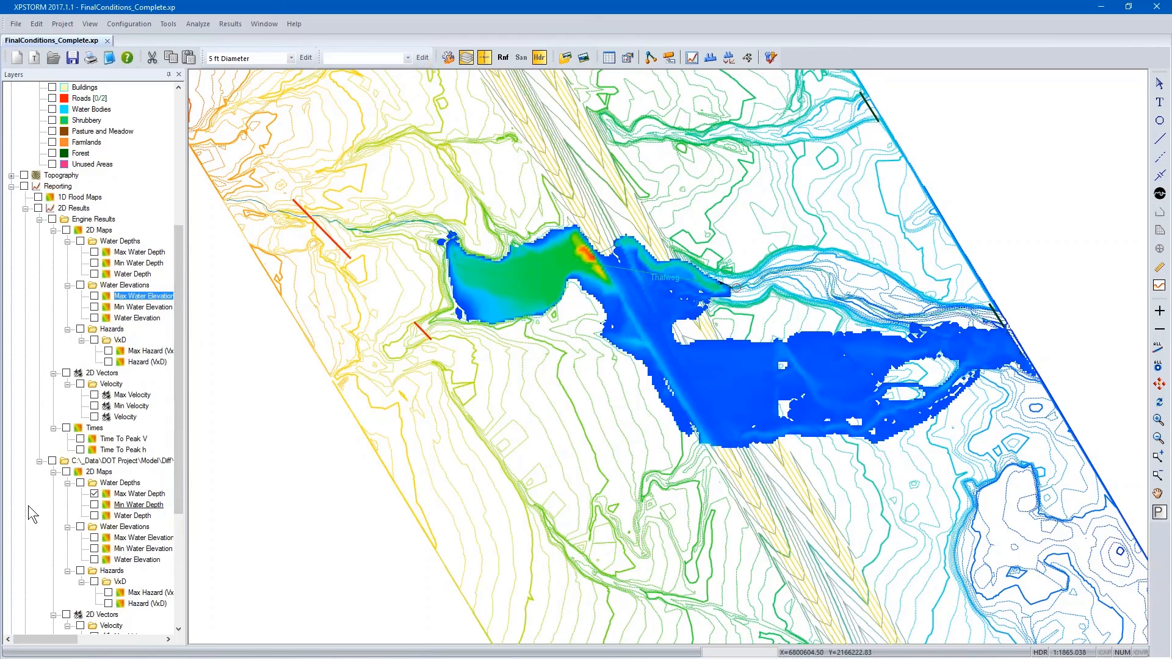
{"action": "left_click", "coordinate": [97, 494]}
{"action": "left_click", "coordinate": [95, 493]}
{"action": "left_click", "coordinate": [40, 461]}
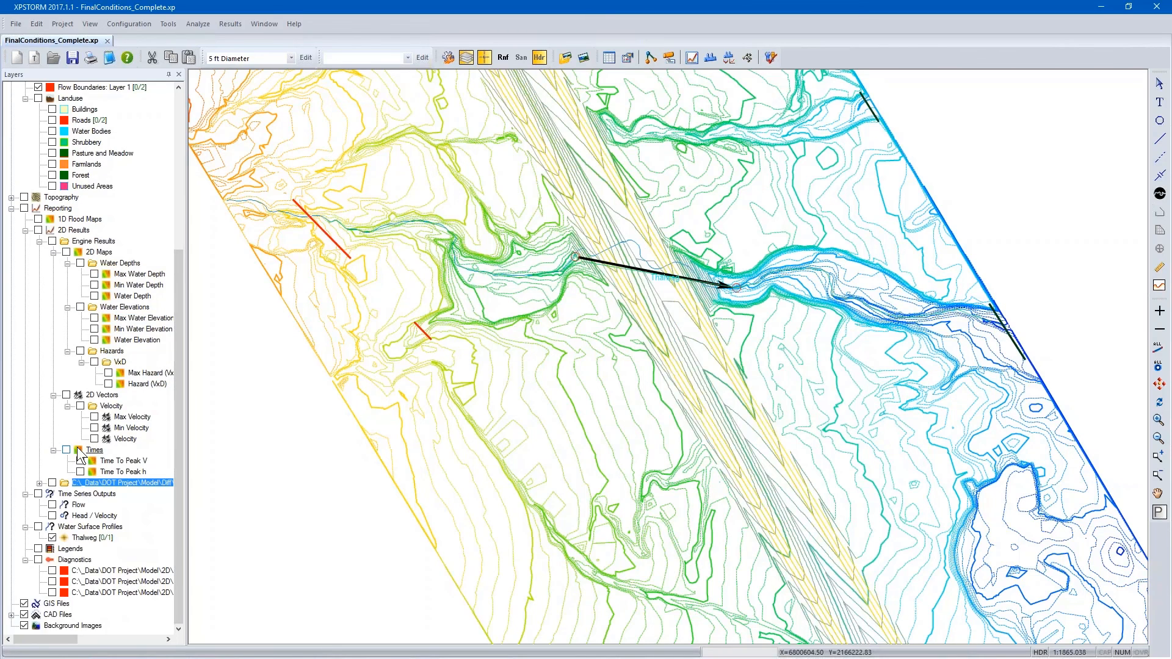
{"action": "left_click", "coordinate": [94, 318]}
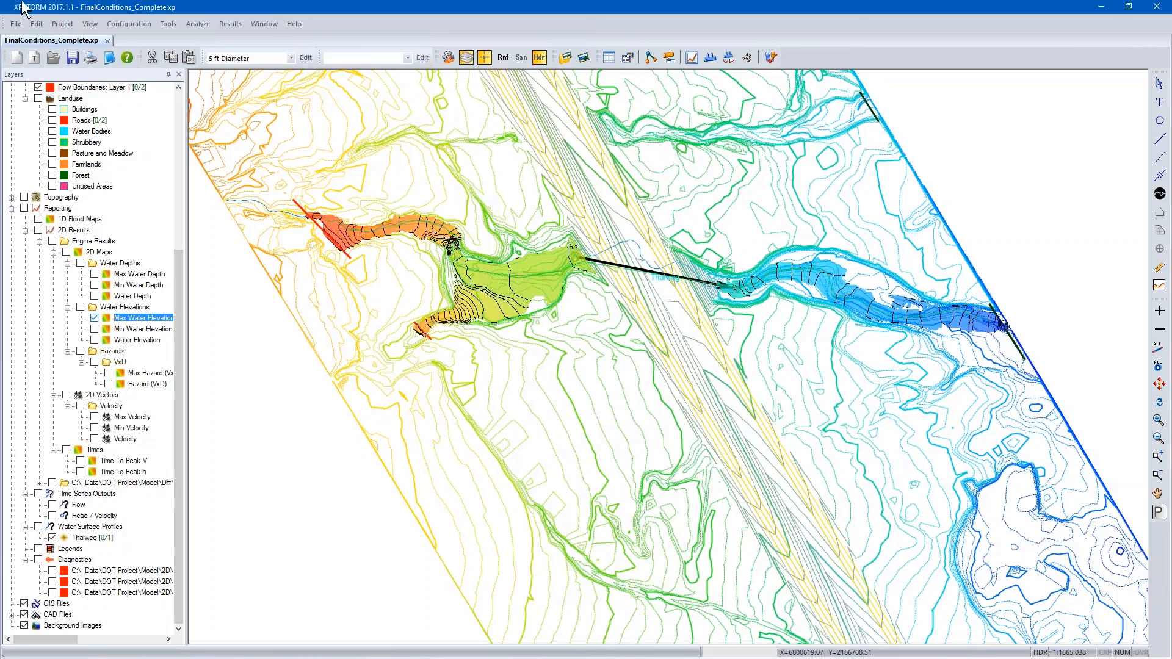
Open the XP2D Utility Interface for converting 2D results to GIS and place its dialog clear of the layer list.
{"action": "left_click", "coordinate": [168, 24]}
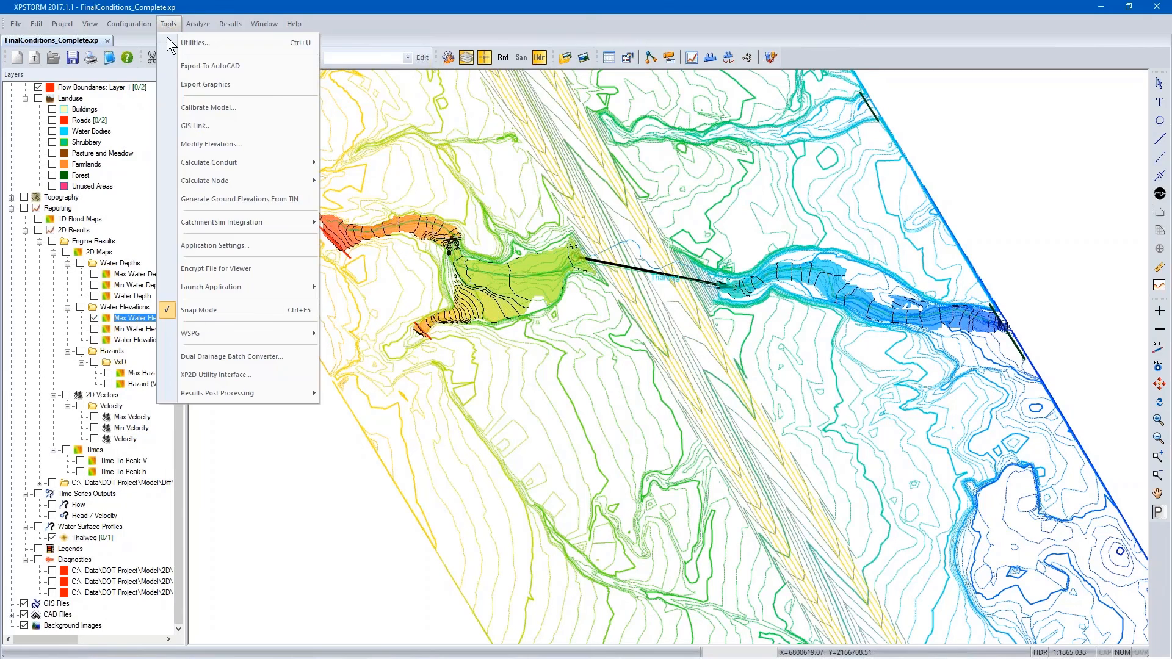
{"action": "left_click", "coordinate": [201, 374]}
{"action": "left_click", "coordinate": [99, 80]}
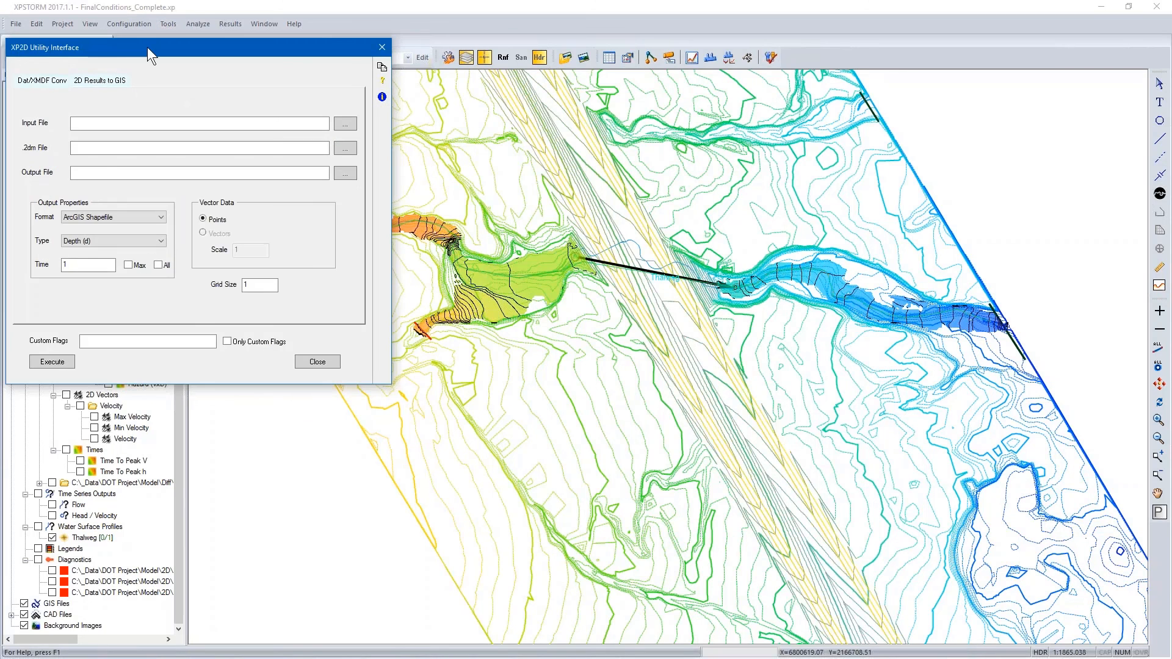
{"action": "left_click_drag", "start_coordinate": [149, 46], "coordinate": [352, 75]}
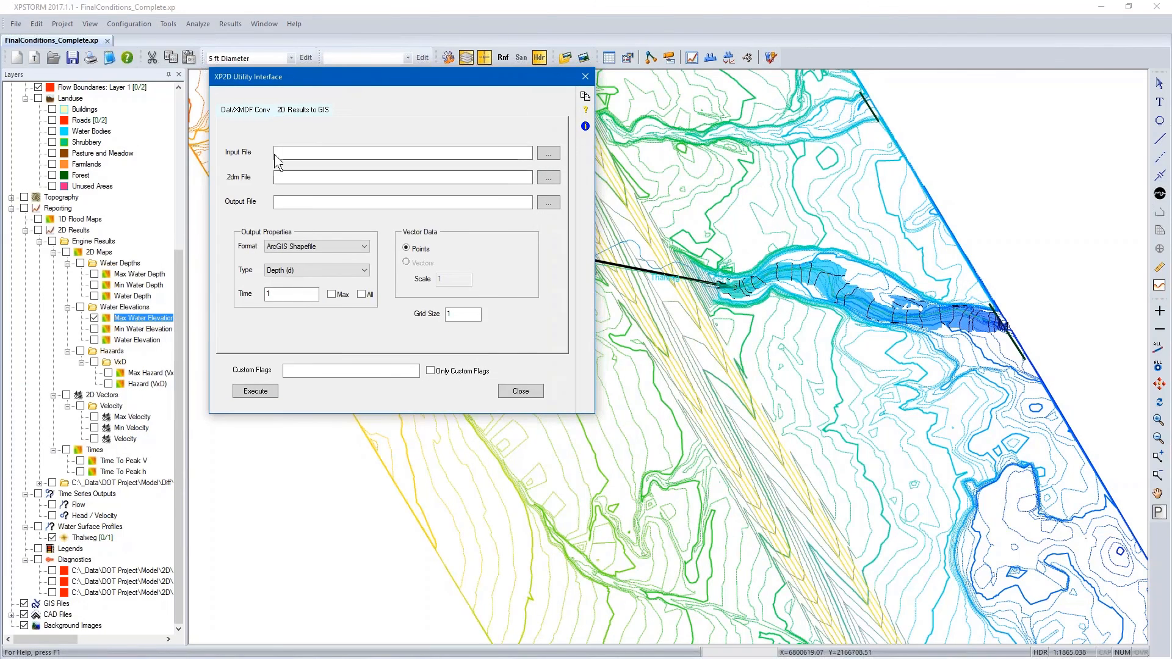
Load FinalConditions_Complete_5 ft Diameter.xmdf from the model's 2D Results Output folder as the input file for the GIS conversion.
{"action": "left_click", "coordinate": [548, 153]}
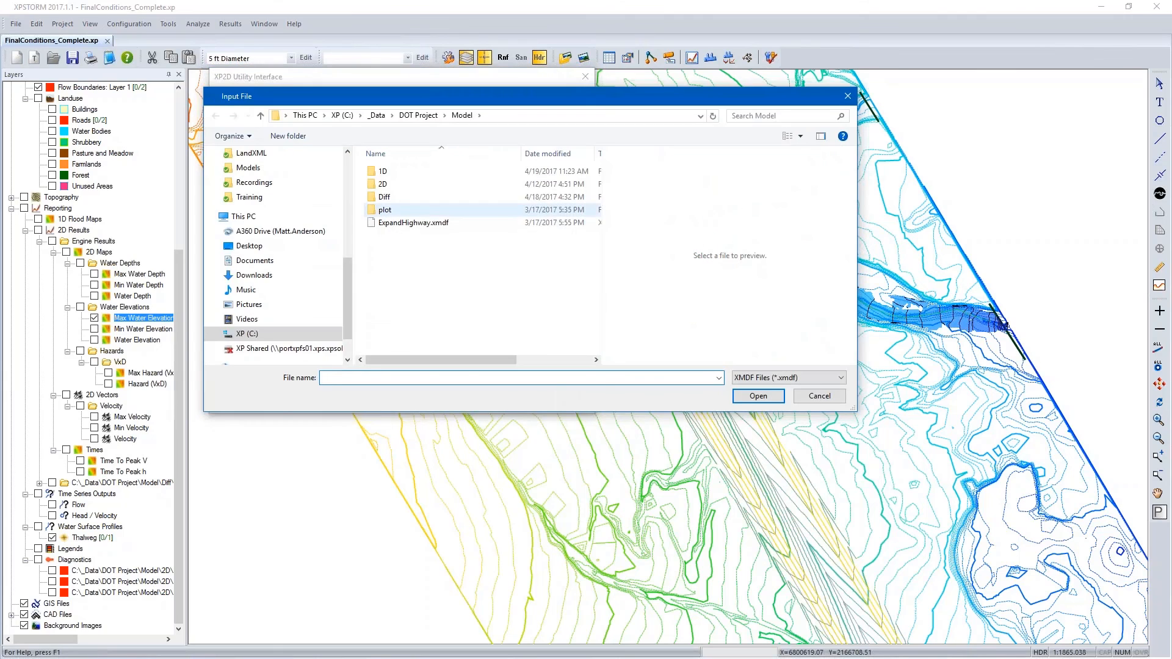
{"action": "double_click", "coordinate": [530, 184]}
{"action": "double_click", "coordinate": [447, 171]}
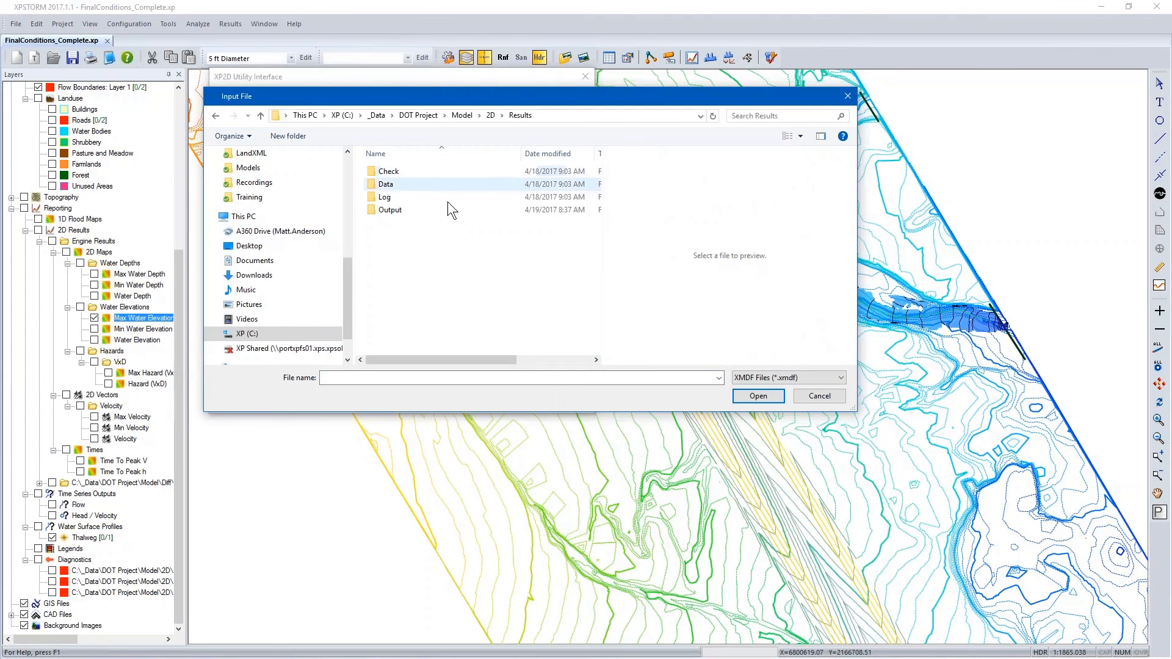
{"action": "double_click", "coordinate": [441, 209]}
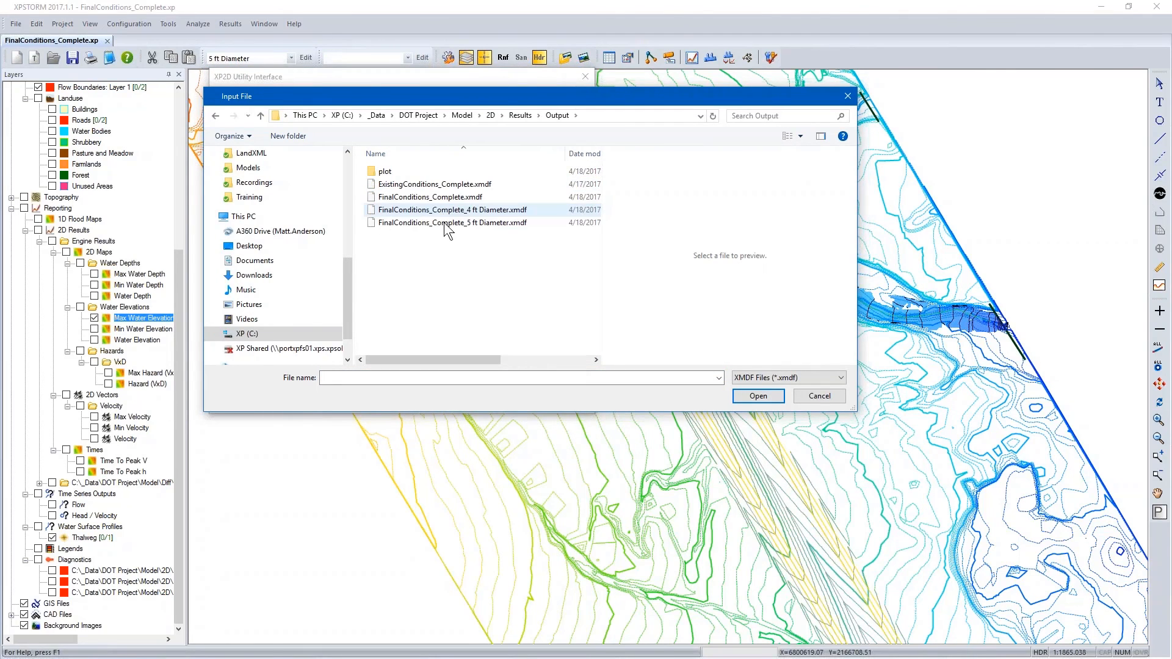
{"action": "left_click", "coordinate": [482, 225]}
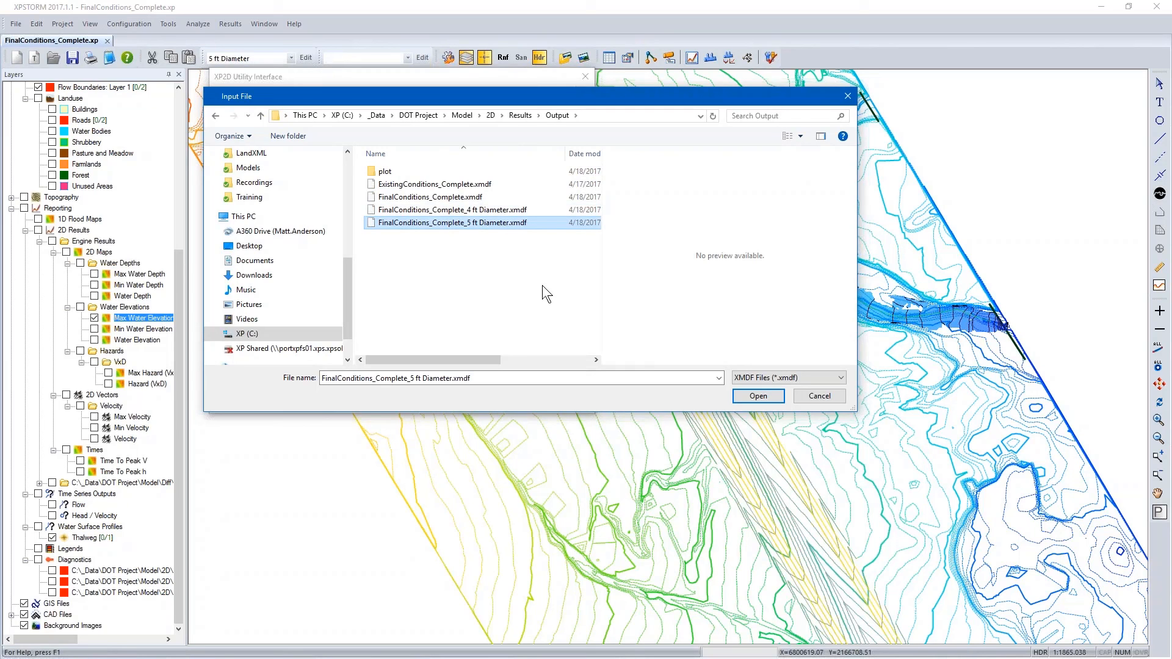
{"action": "left_click", "coordinate": [758, 394]}
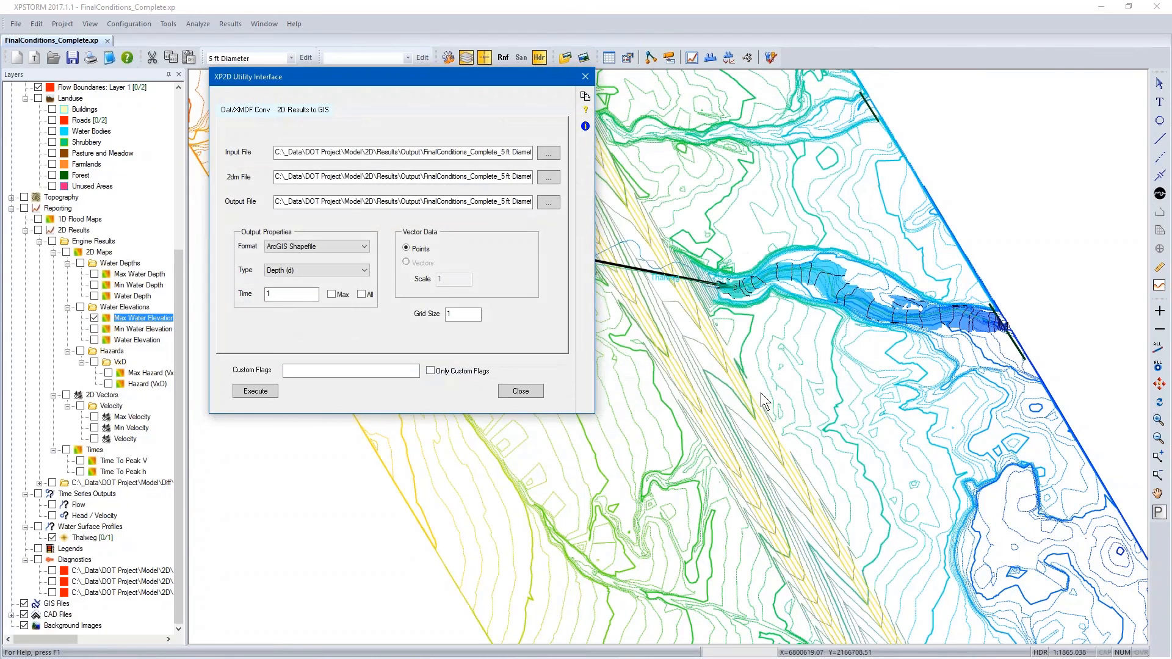
Configure the output as an ESRI ASCII Grid of maximum Water Level (h) with grid size 3, and close the utility without executing.
{"action": "left_click", "coordinate": [312, 246]}
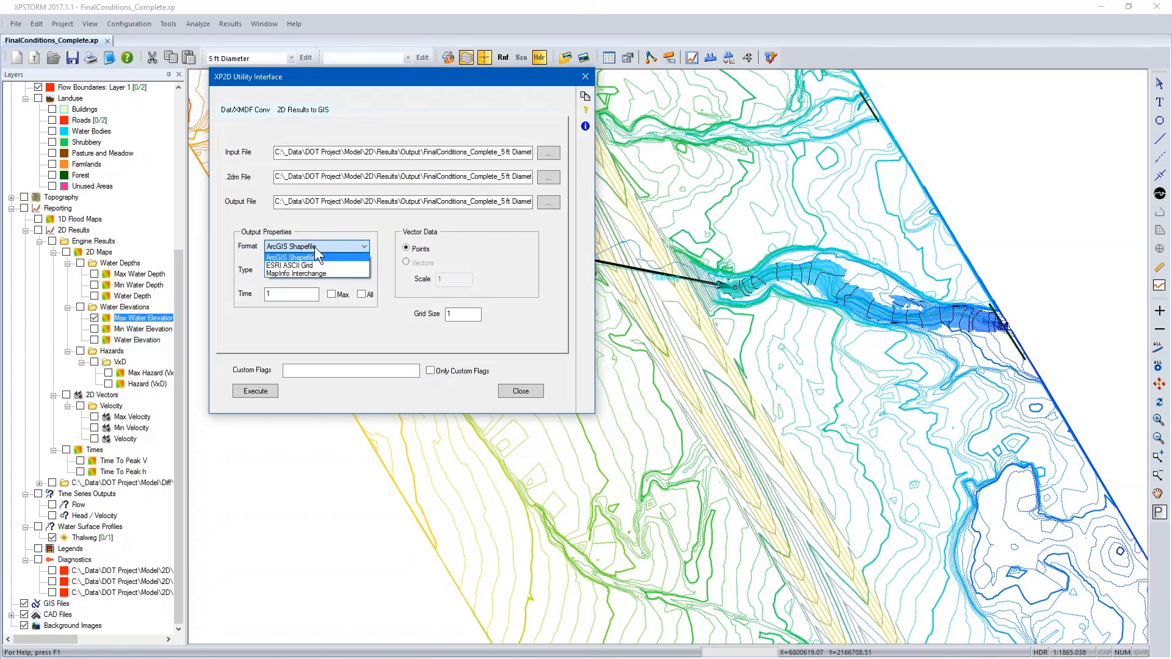
{"action": "left_click", "coordinate": [309, 266]}
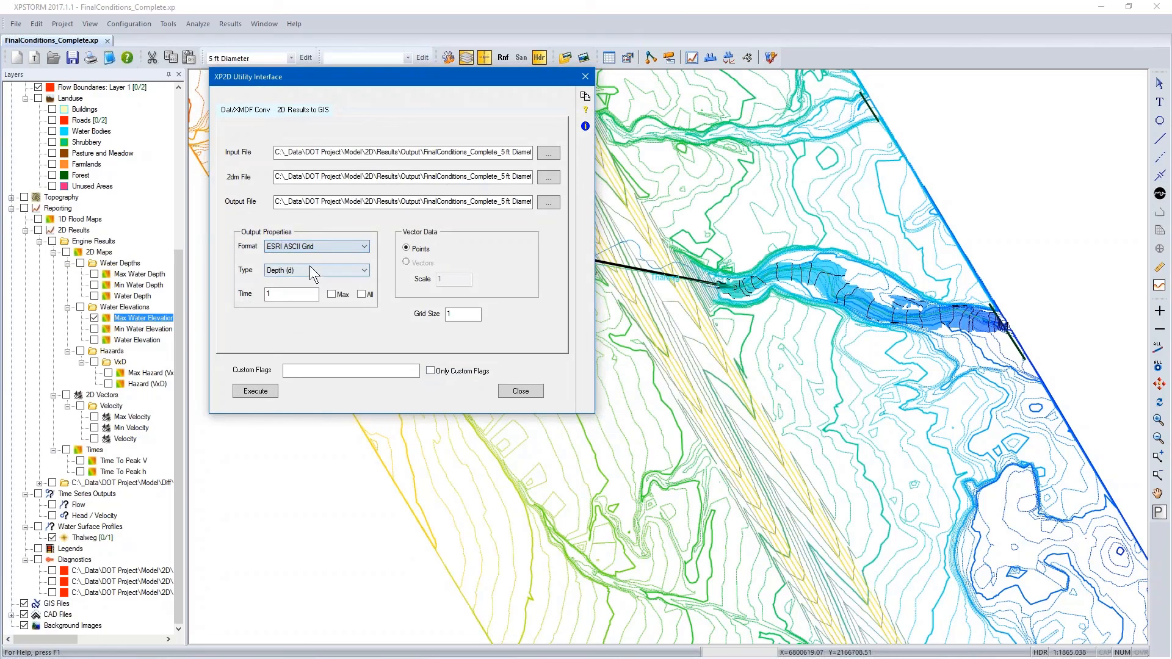
{"action": "left_click", "coordinate": [314, 268]}
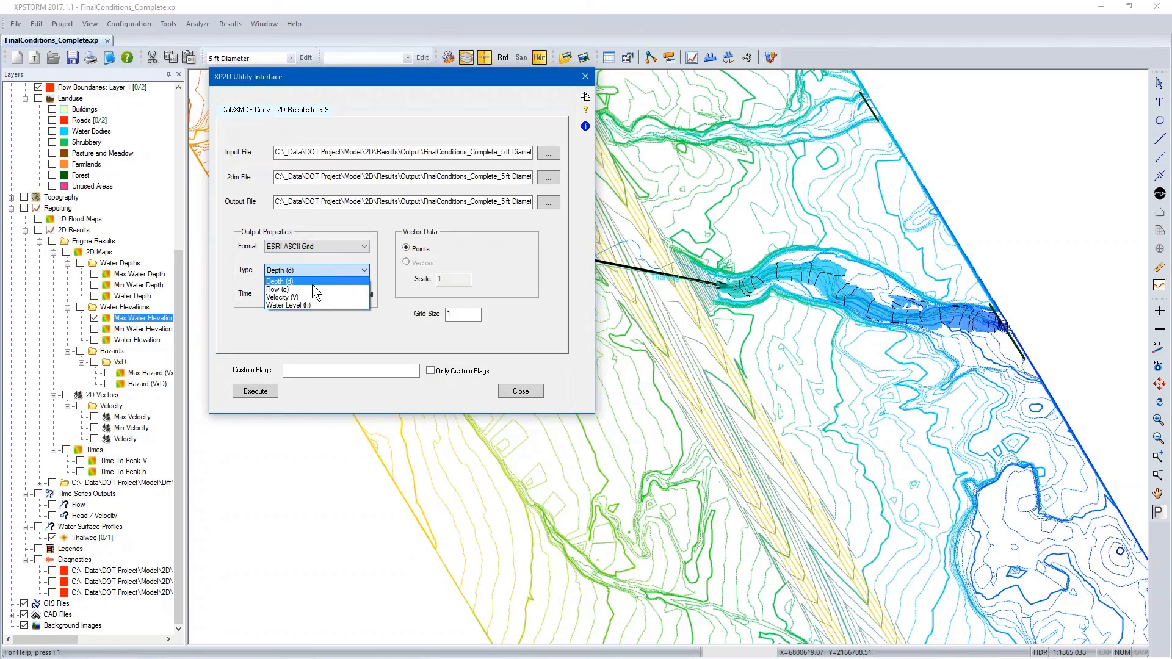
{"action": "left_click", "coordinate": [305, 304]}
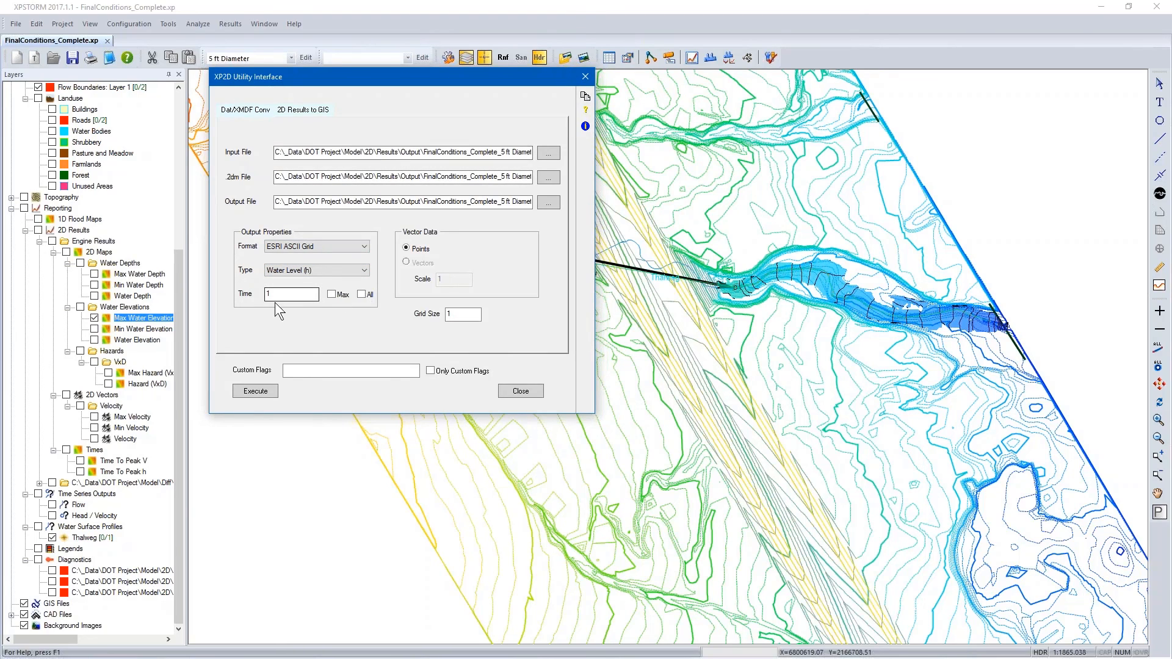
{"action": "left_click", "coordinate": [331, 295]}
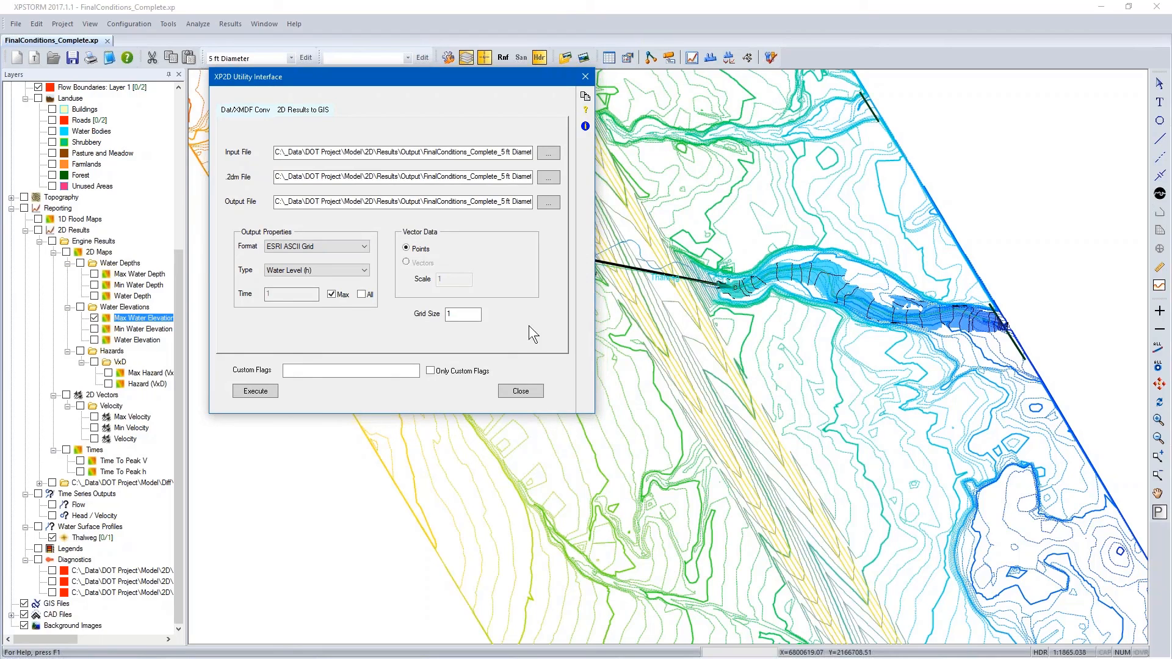
{"action": "left_click_drag", "start_coordinate": [462, 315], "coordinate": [412, 312]}
{"action": "type", "text": "3"}
{"action": "left_click", "coordinate": [514, 387]}
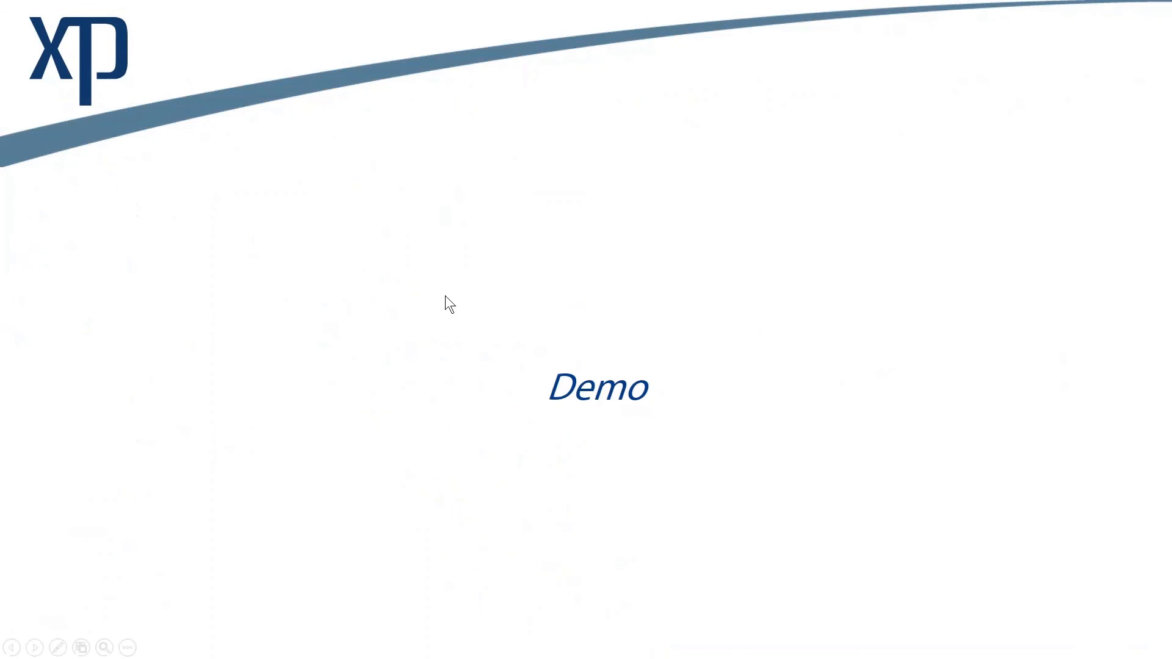
{"action": "left_click", "coordinate": [445, 296]}
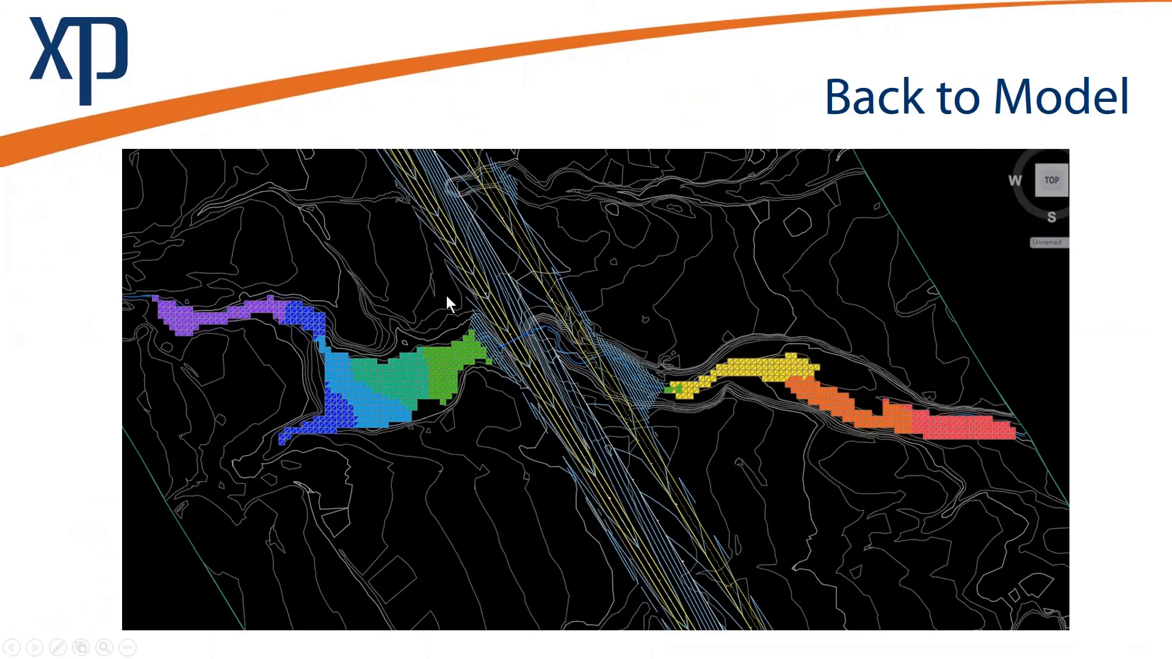